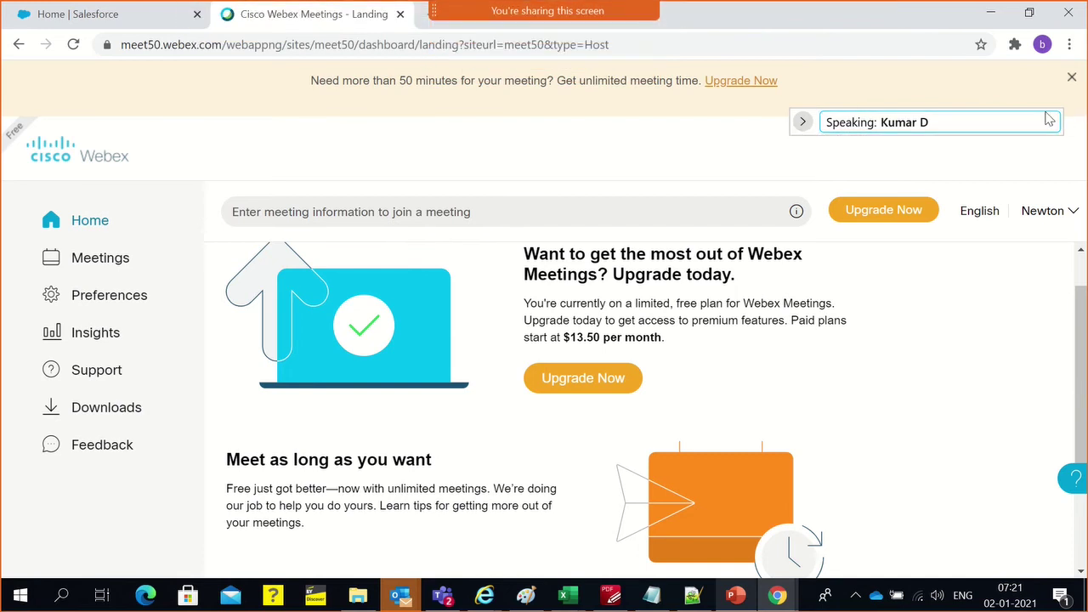
- Move the floating active-speaker panel off the page content, just above the taskbar
drag(1049, 114, 1087, 476)
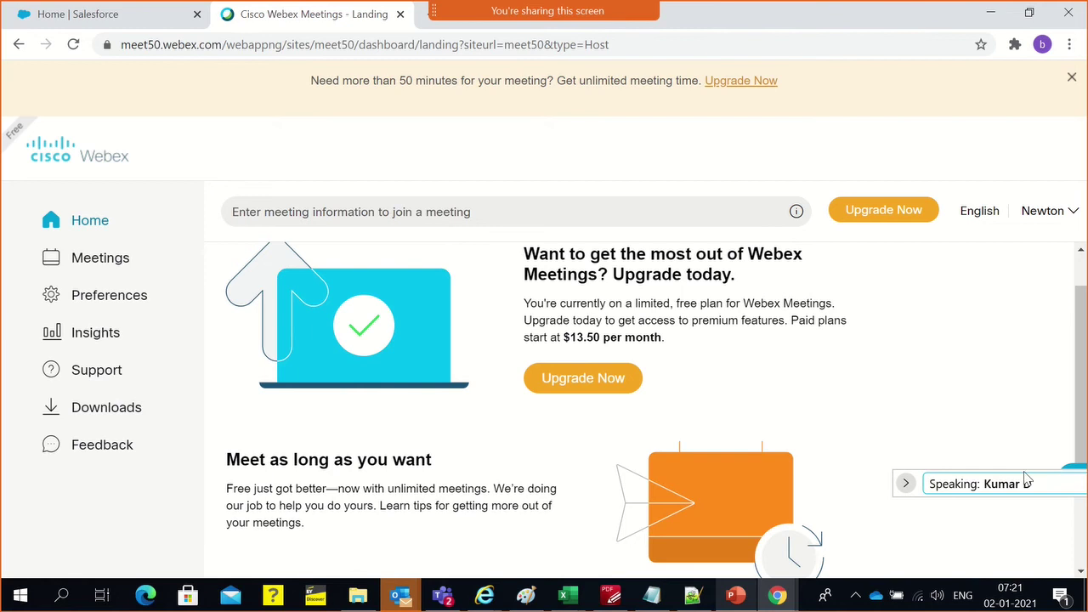
drag(1021, 482, 976, 557)
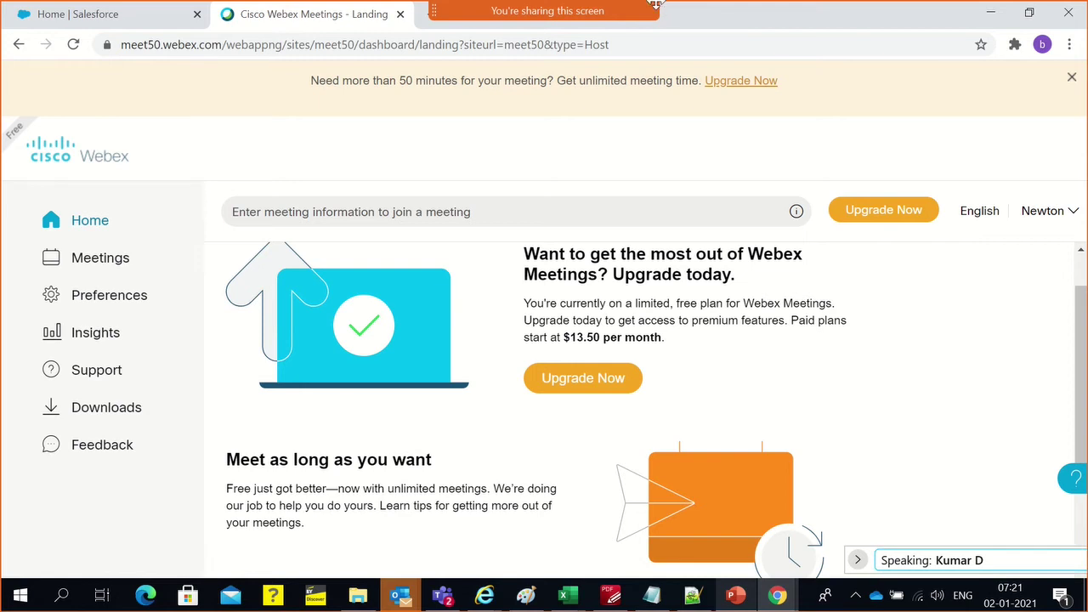
- Show the meeting participants, assign the host role to the second participant, and review the roles in the list
mouse_move(576, 11)
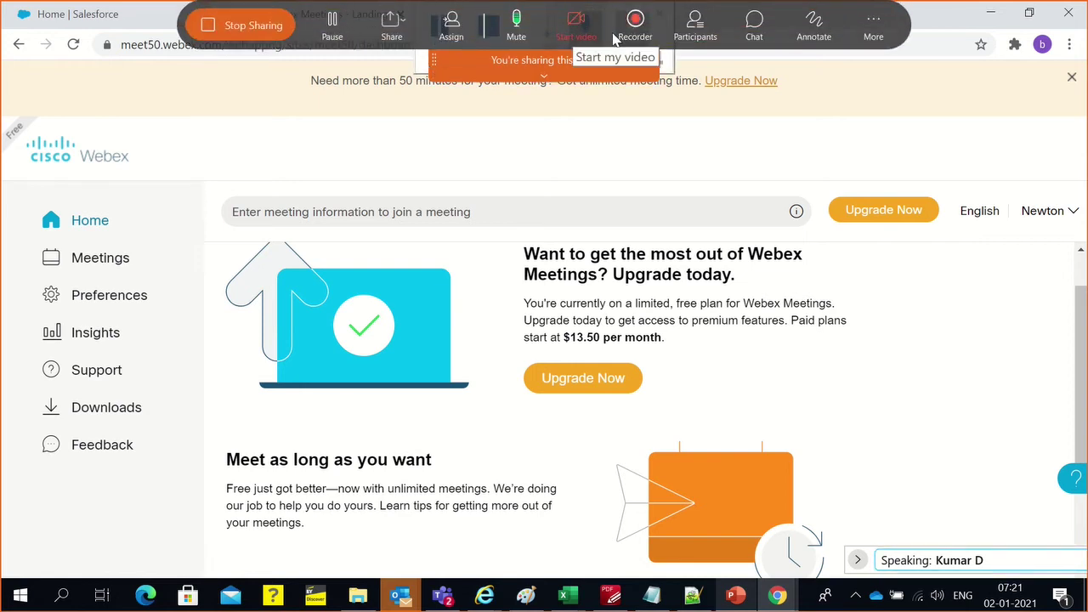
click(710, 41)
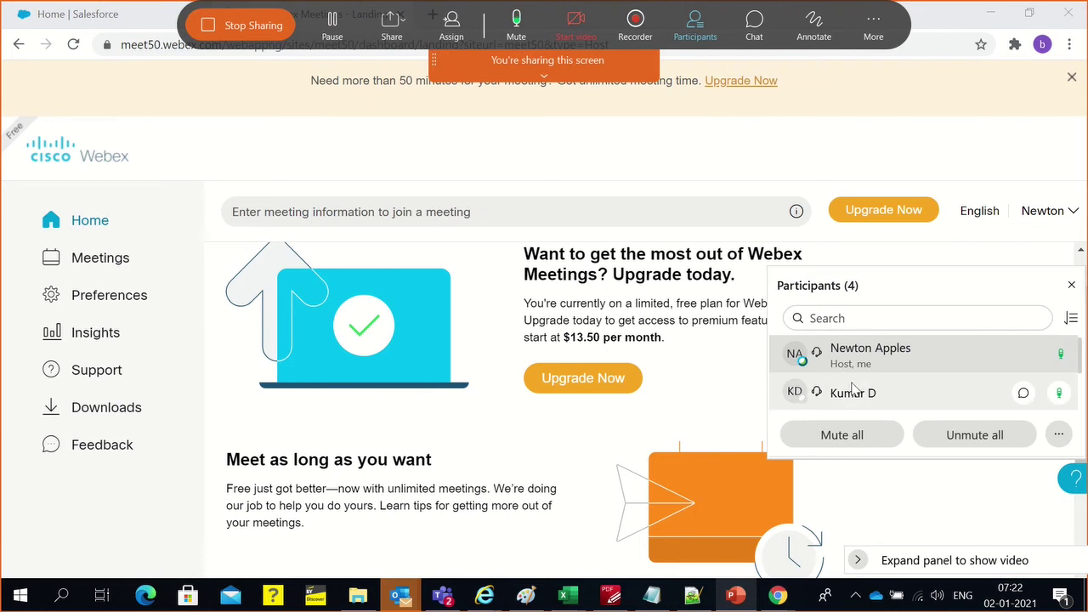
right_click(849, 396)
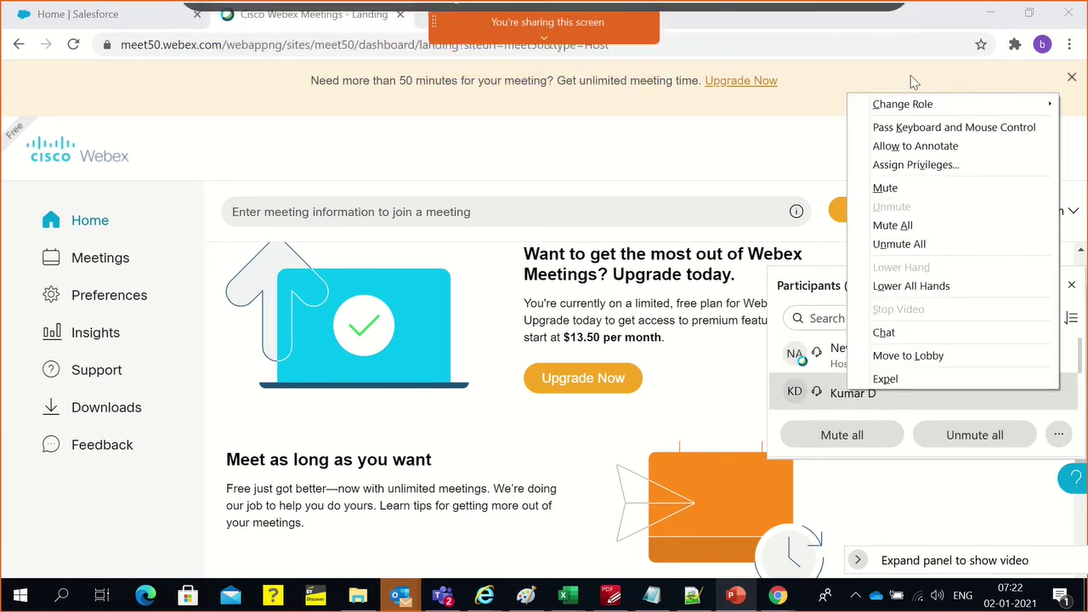
mouse_move(906, 101)
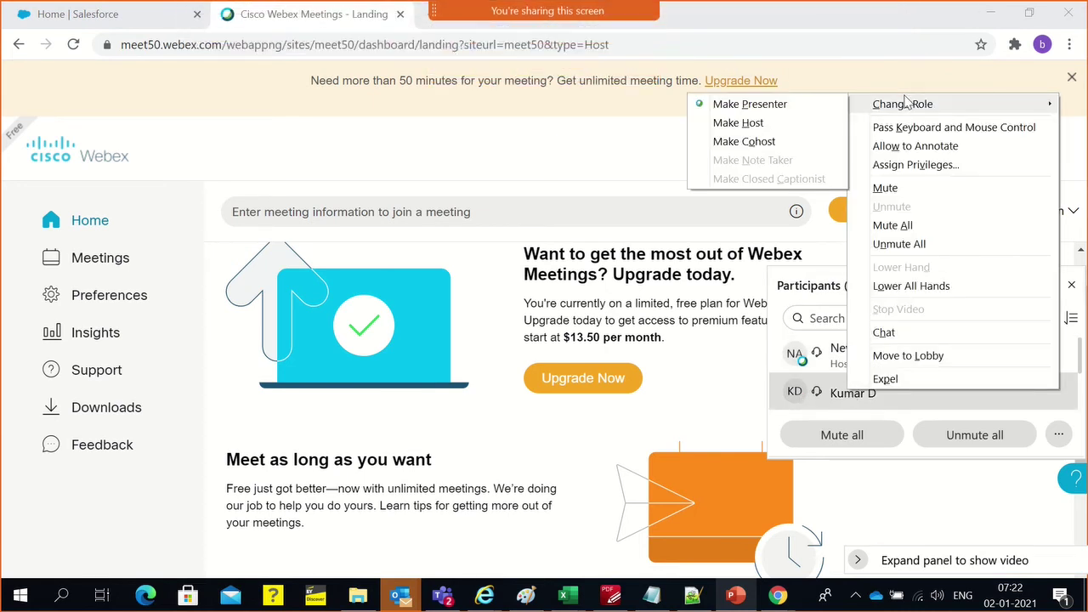
click(796, 125)
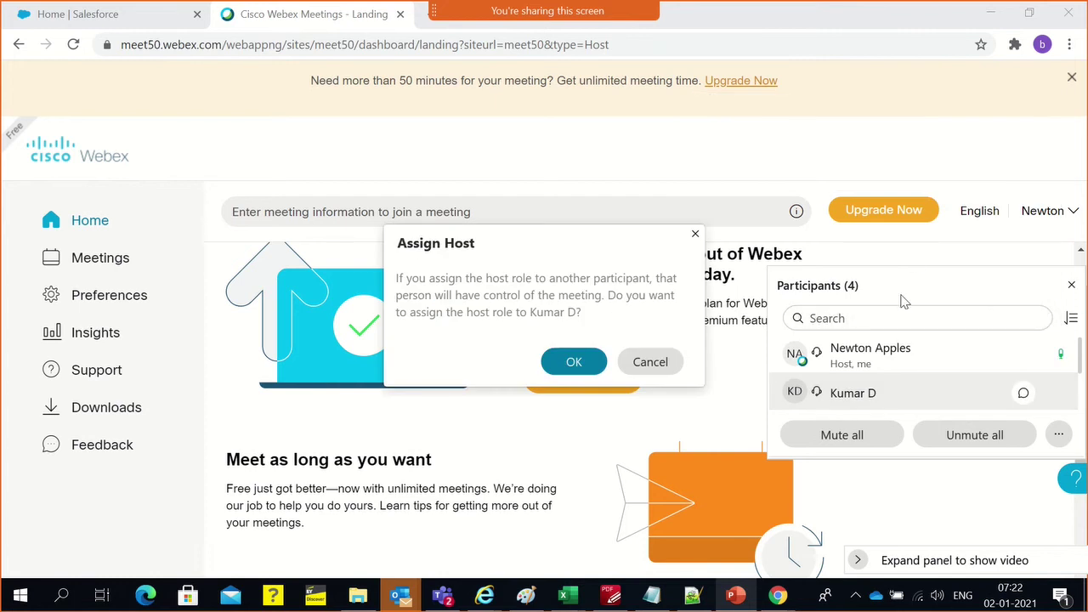
click(571, 361)
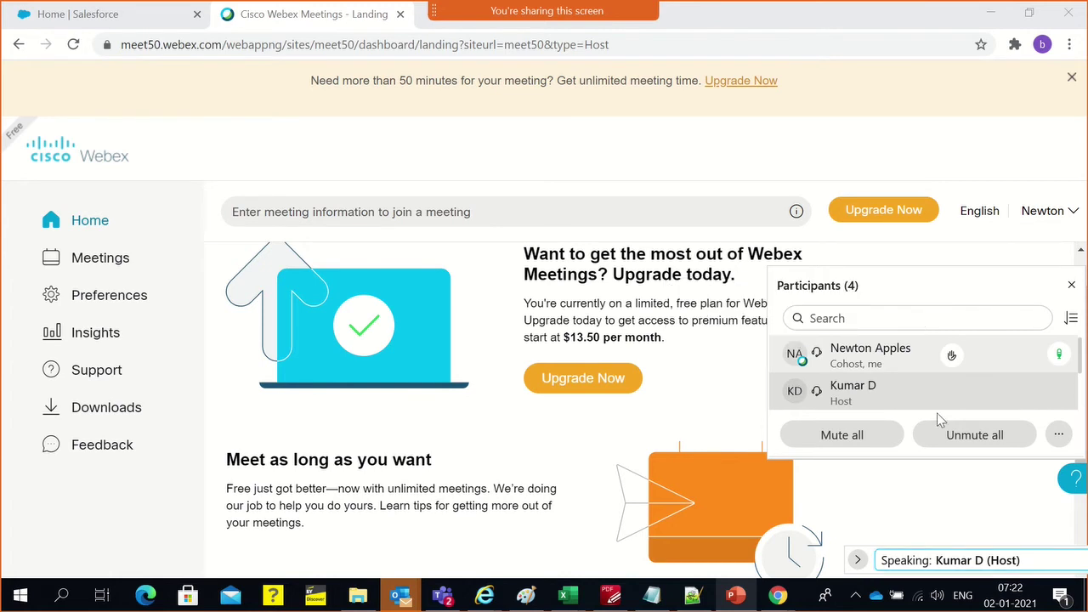
scroll(910, 404, down, 2)
scroll(909, 403, up, 2)
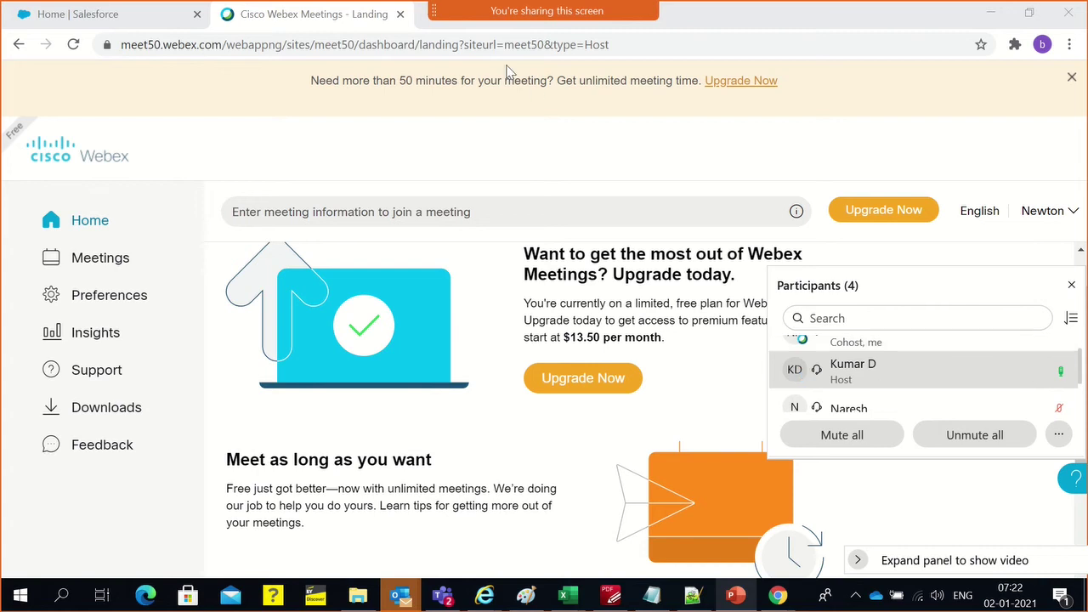
- Mute your own microphone in the meeting while the new host shares content
mouse_move(540, 13)
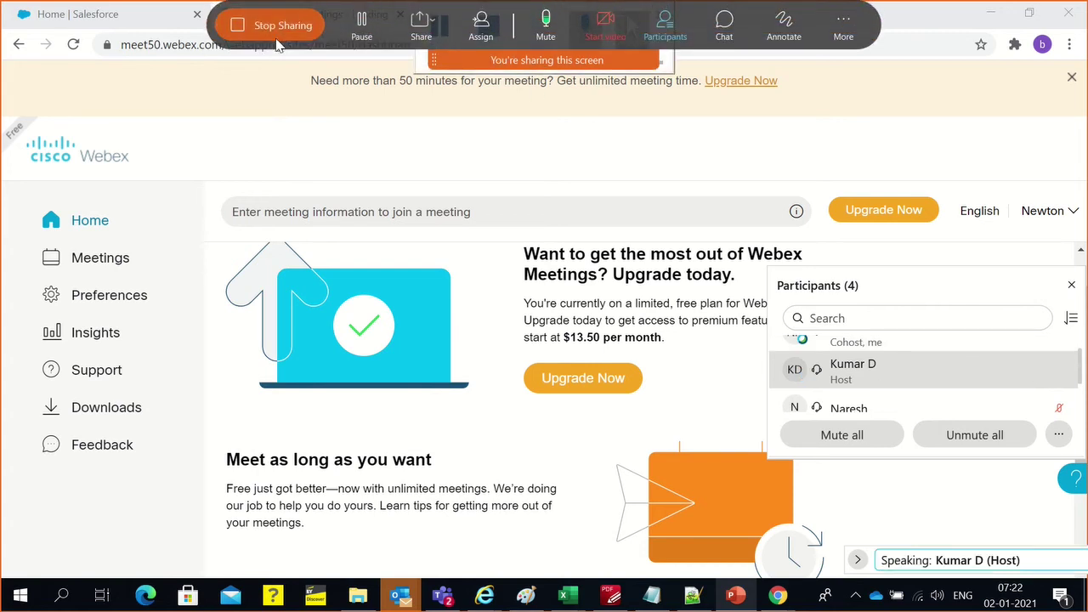
click(527, 34)
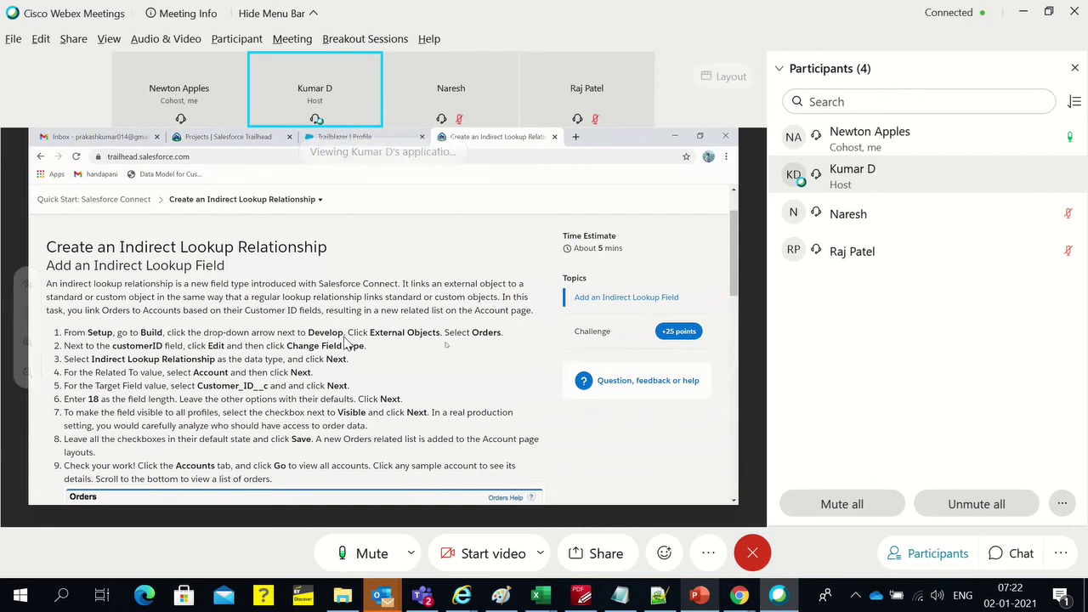
key(ctrl+m)
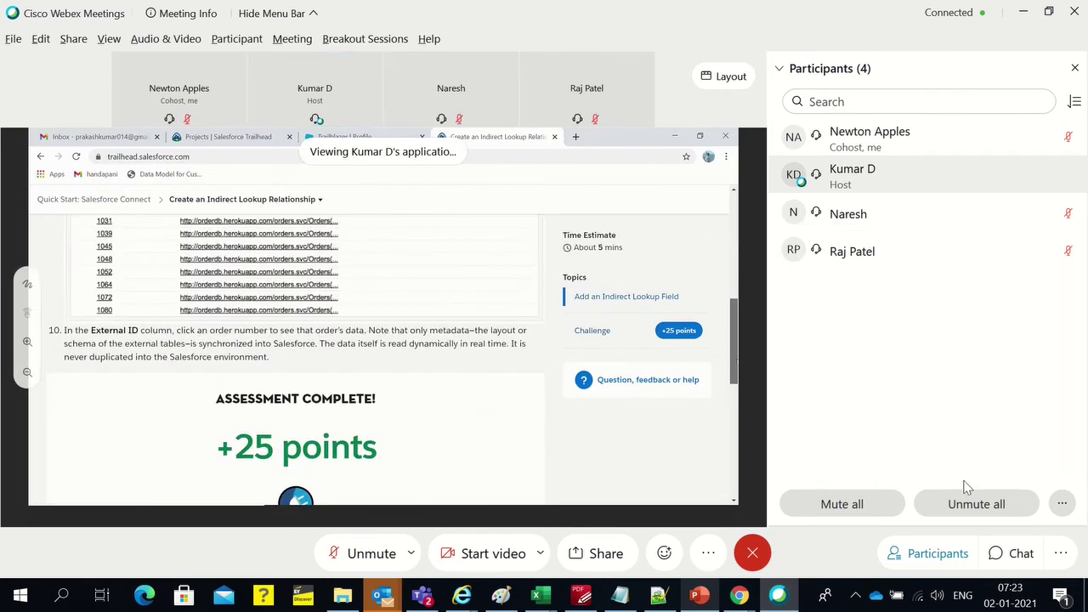
- Unmute your own microphone, mute it again, and unmute it once more during the presentation
click(352, 561)
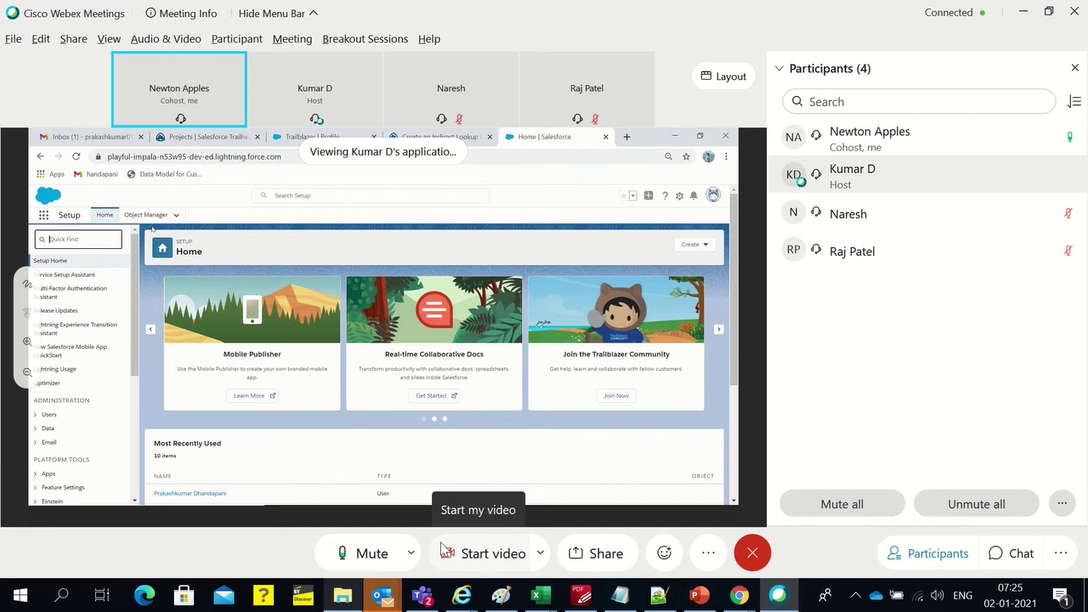
key(ctrl+m)
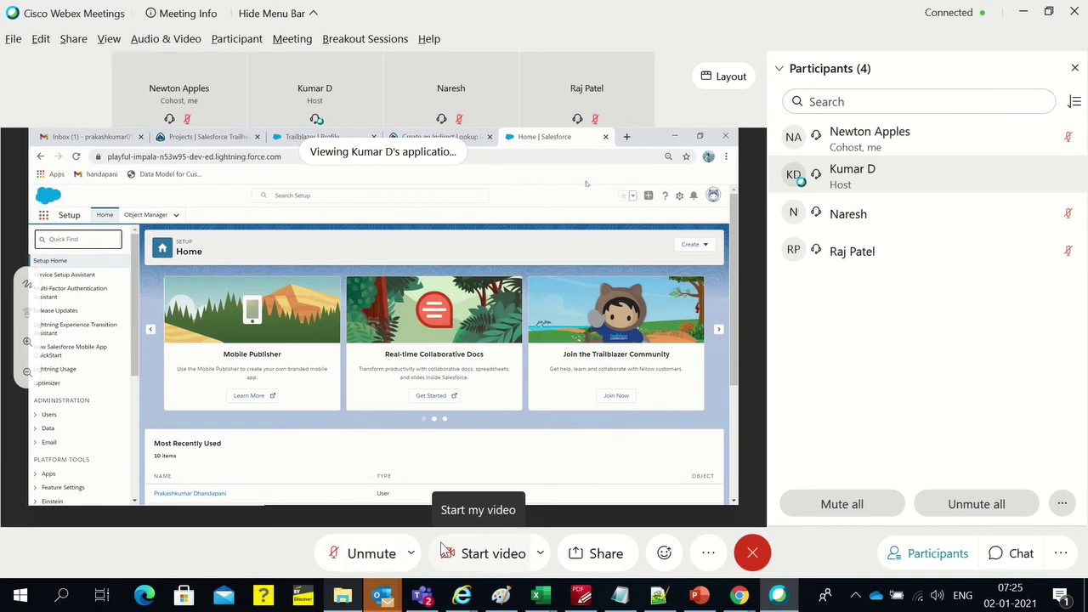
click(341, 563)
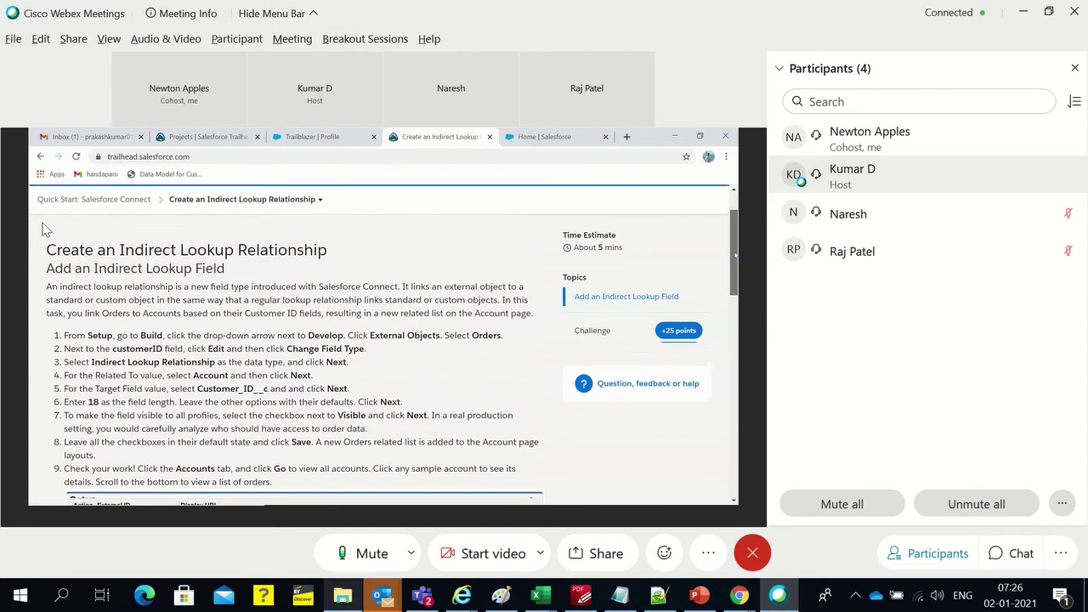
scroll(44, 230, up, 1)
click(544, 138)
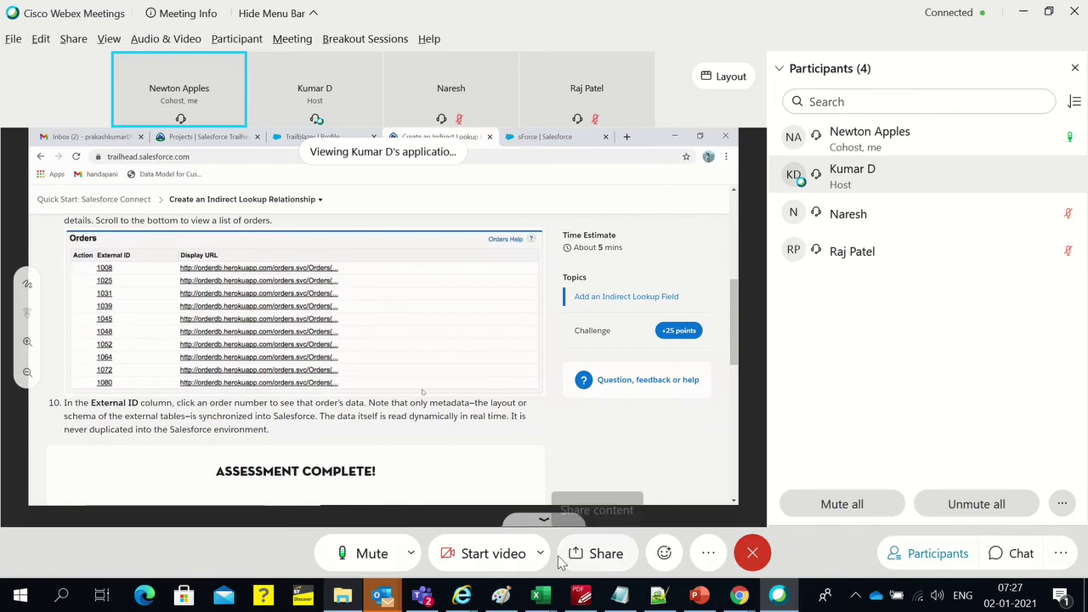
- Switch to the batch 32 Adm Notes.txt file in Notepad++ and highlight "External Data Source & Objects" in the Relationship section
click(659, 595)
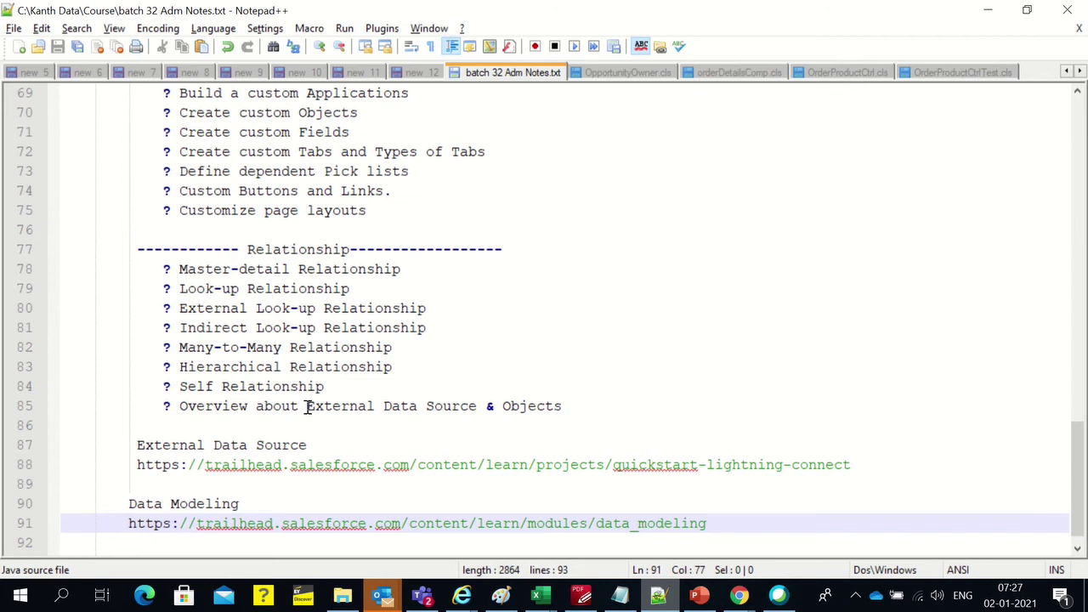
drag(306, 409, 564, 412)
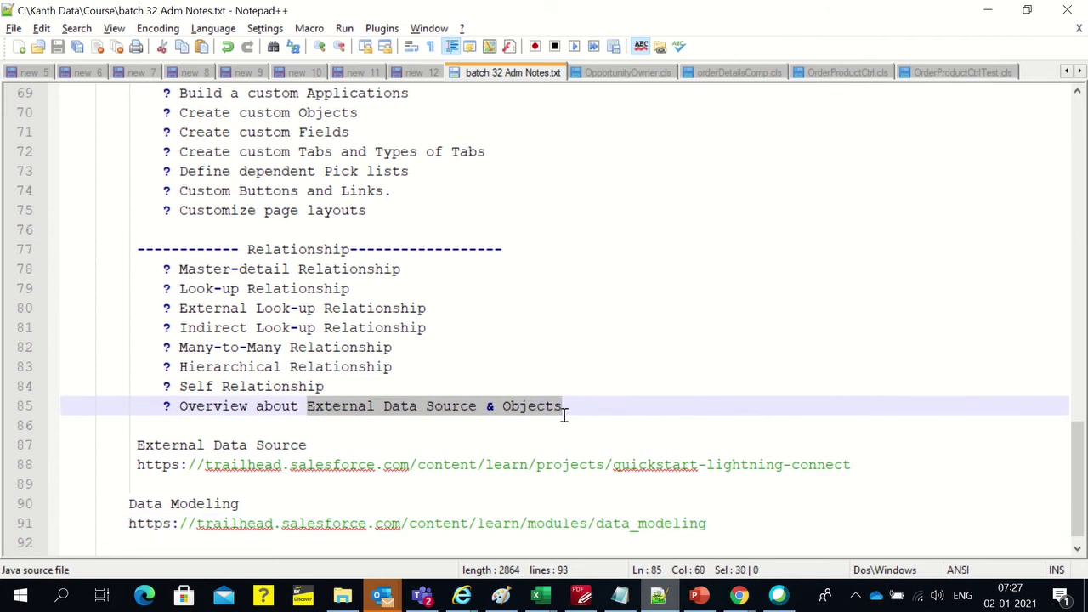
click(564, 413)
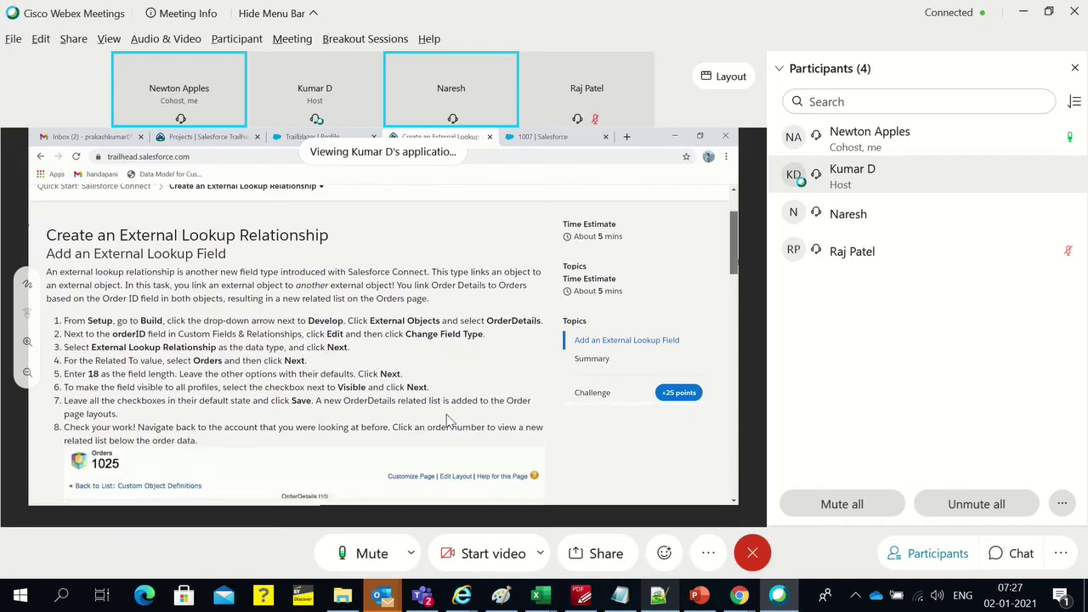
- Return to the Notepad++ notes, highlight the whole Relationship section through the external data source overview, and clear the selection
key(alt+Tab)
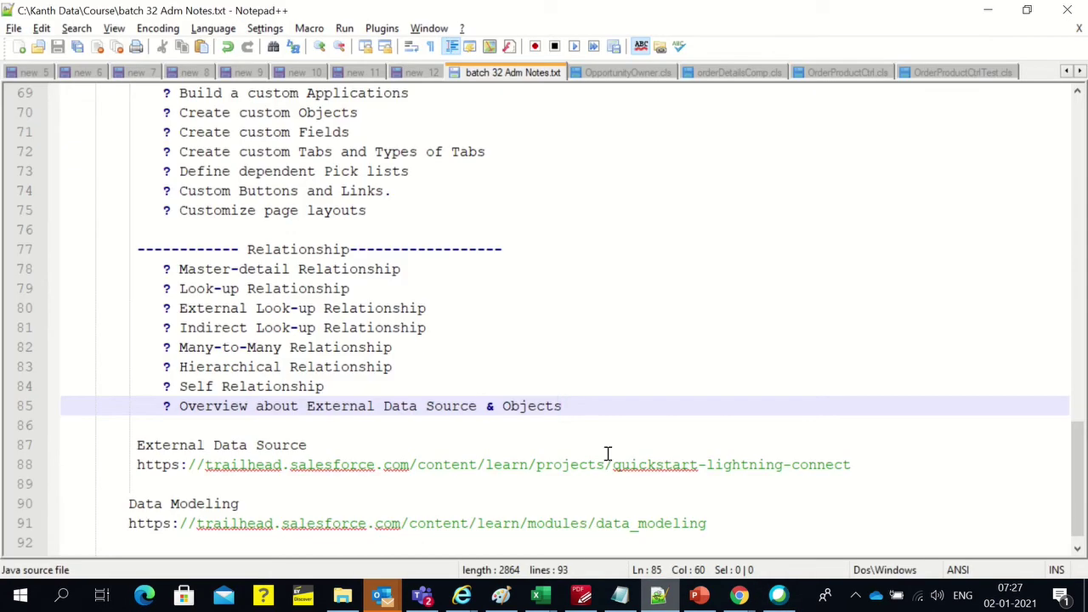
drag(579, 408, 620, 399)
click(136, 263)
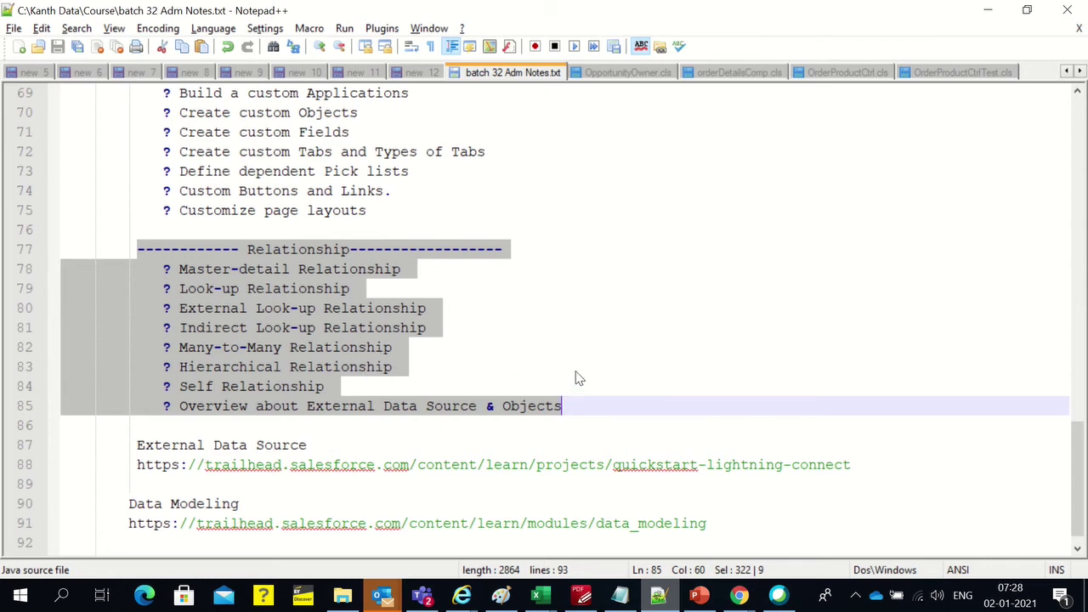
scroll(576, 378, down, 1)
click(608, 406)
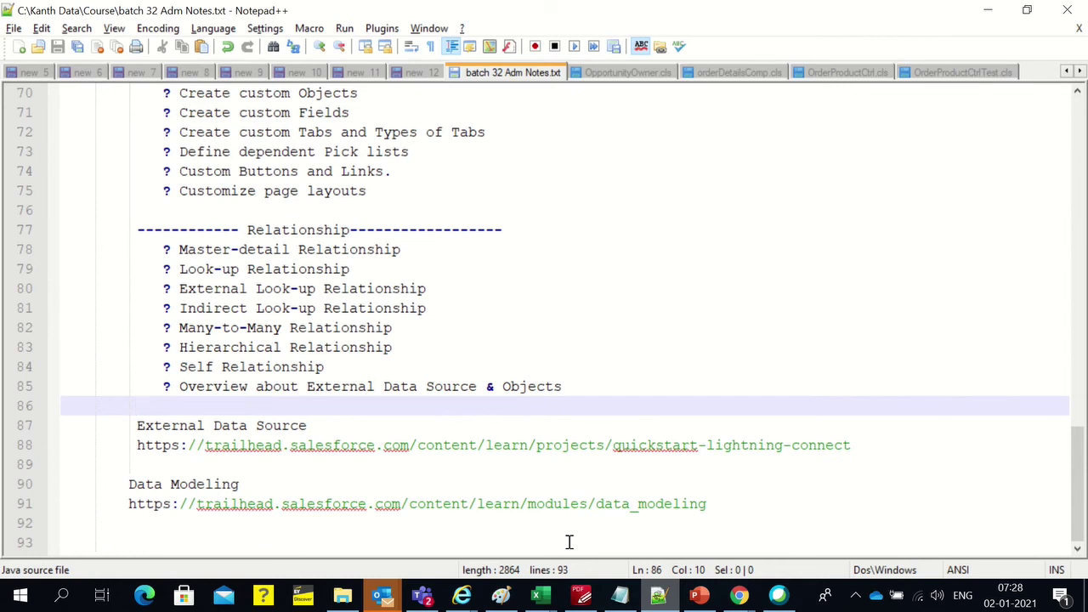
- Find and select the Google Docs link below the sales rep credentials in the notes and switch to the Webex meeting
scroll(553, 452, up, 13)
scroll(553, 452, down, 4)
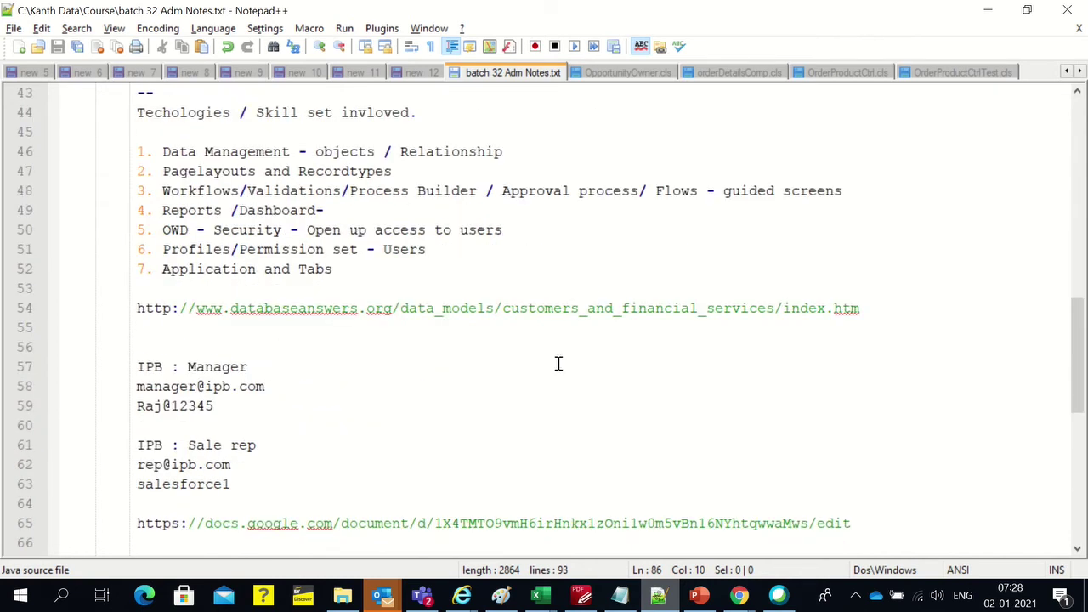
triple_click(437, 523)
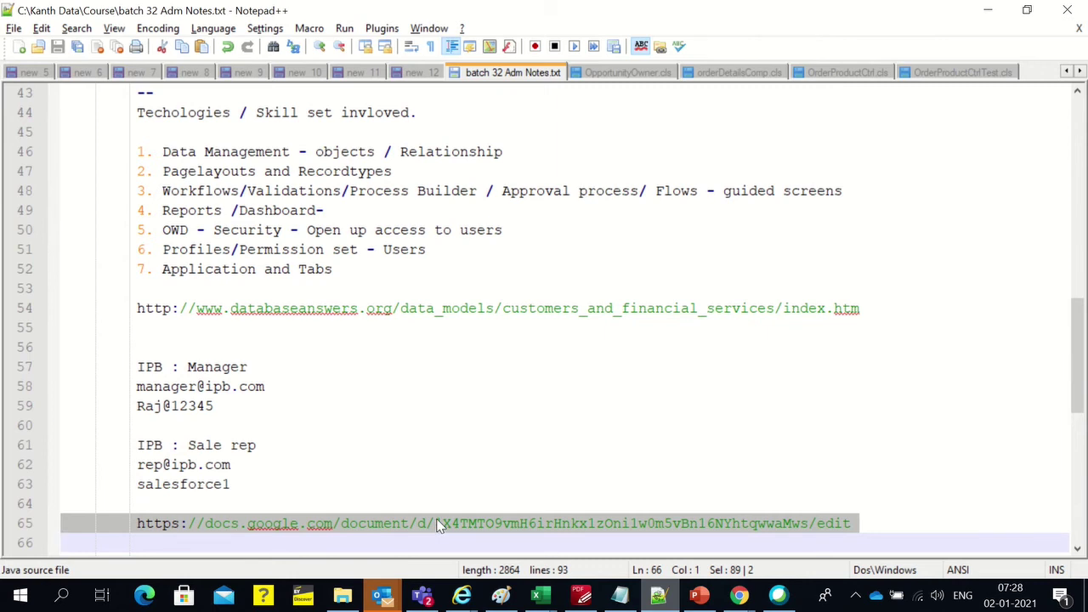
key(alt+Tab)
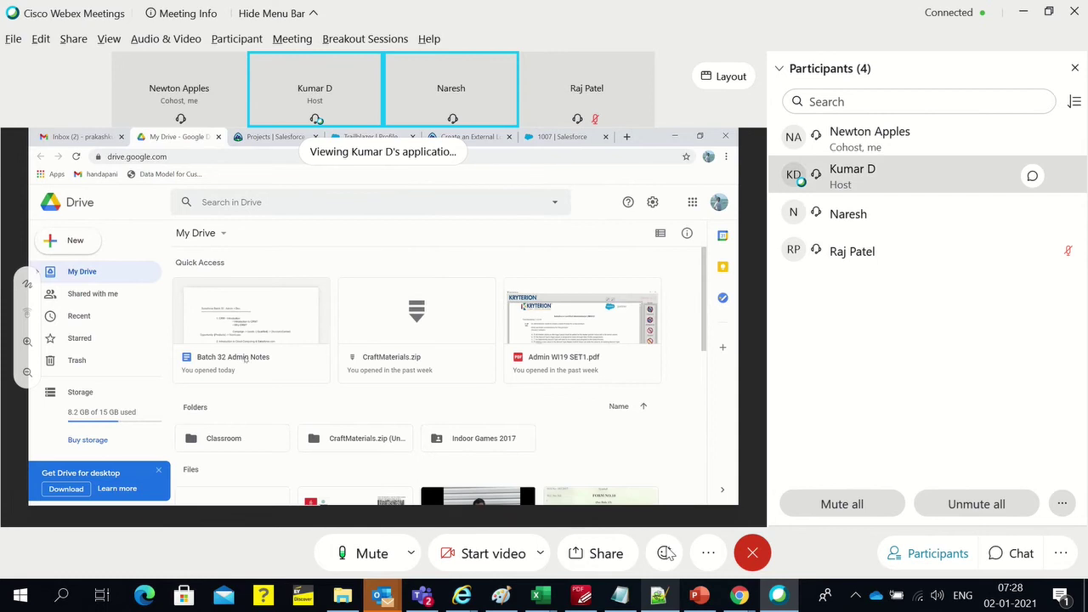
click(709, 553)
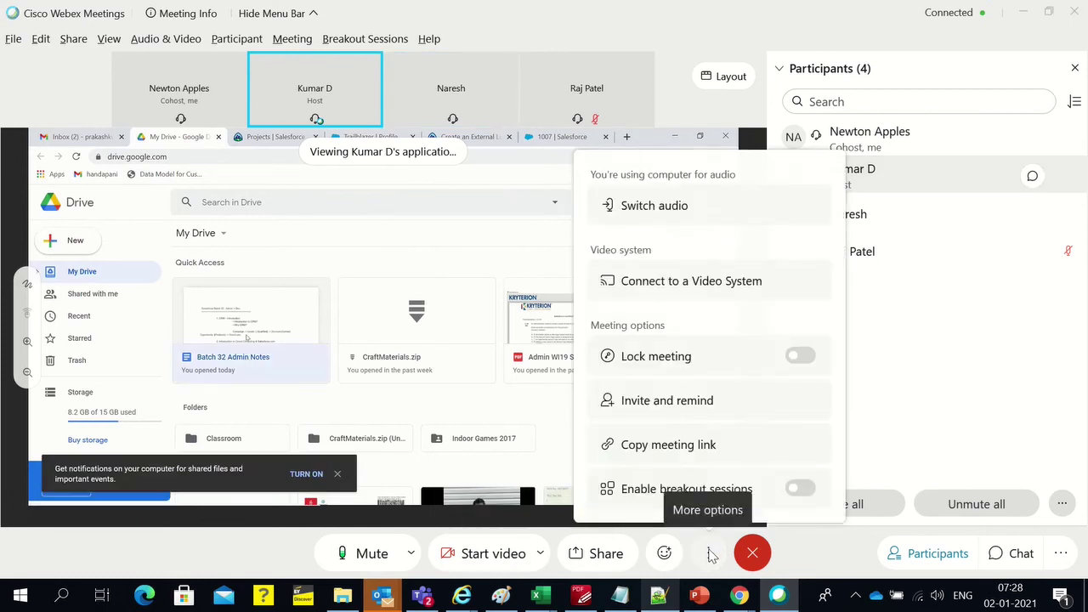
click(214, 571)
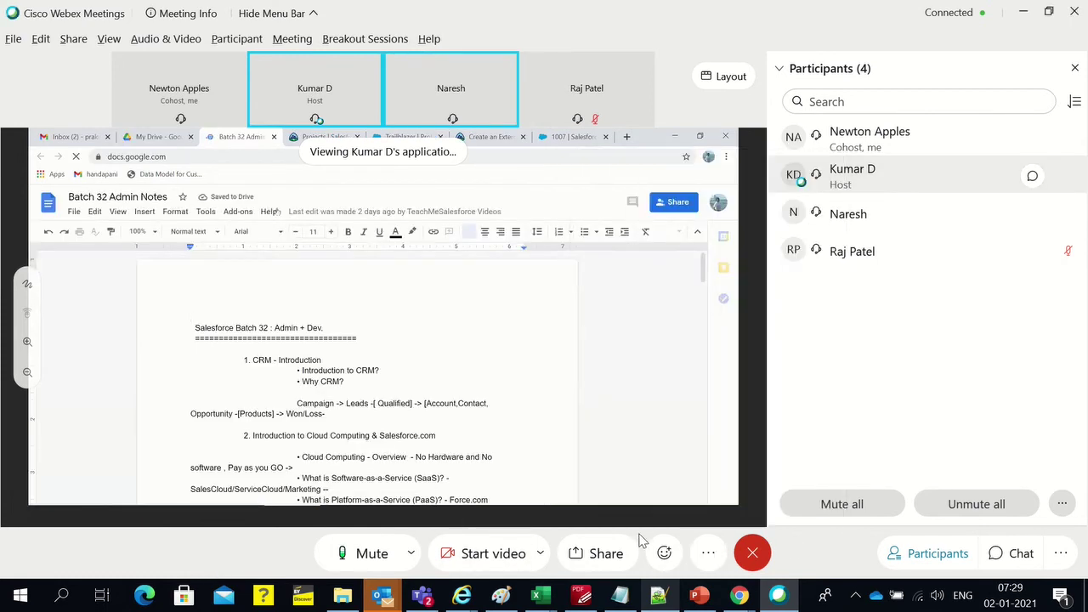
click(710, 555)
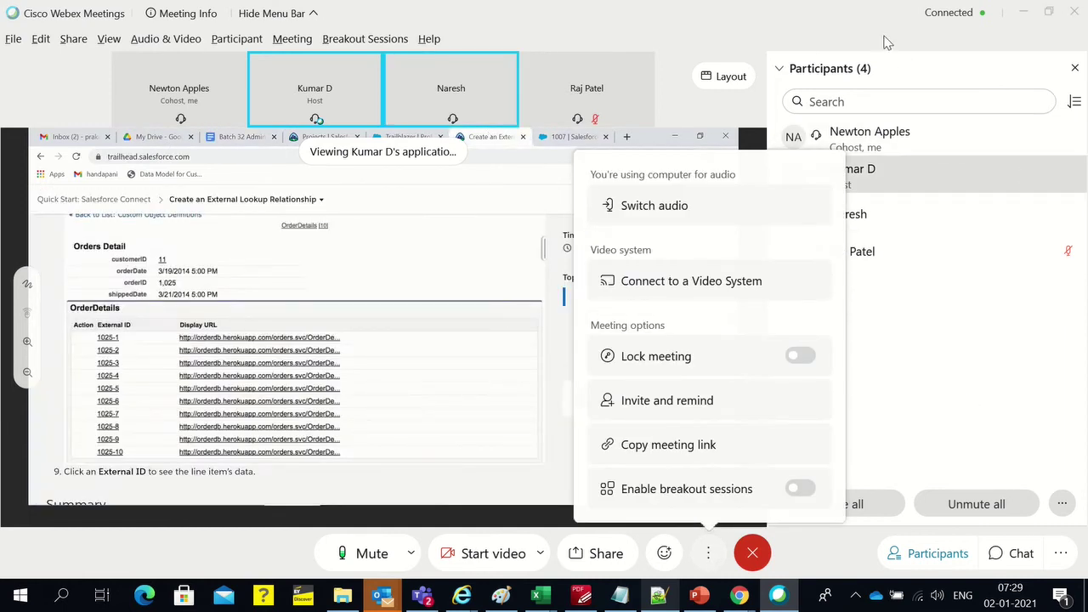
click(888, 43)
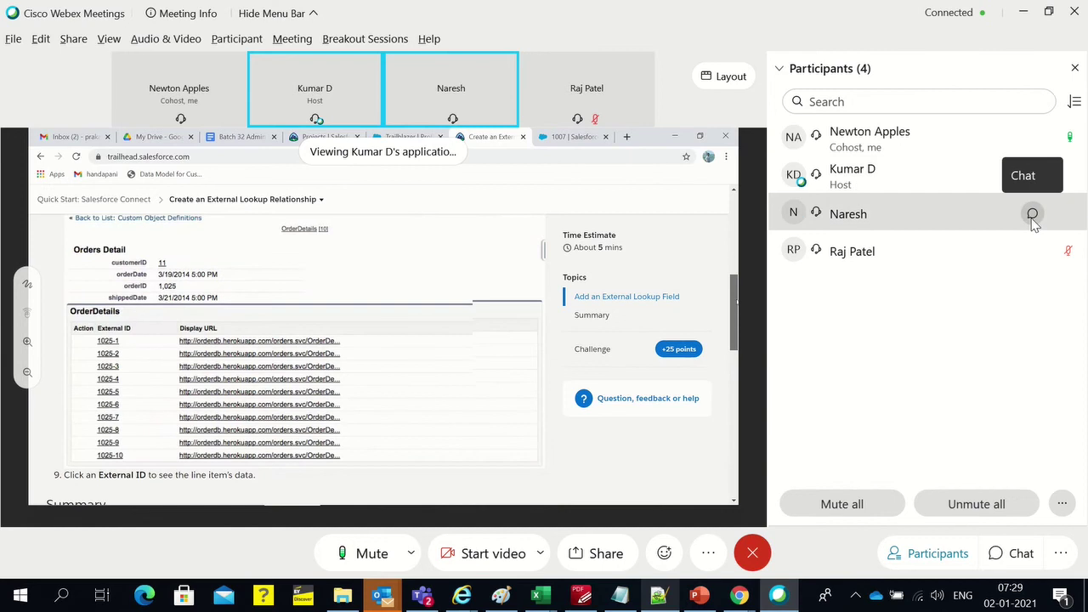
- Open a private meeting chat addressed to the third participant in the list
click(1027, 214)
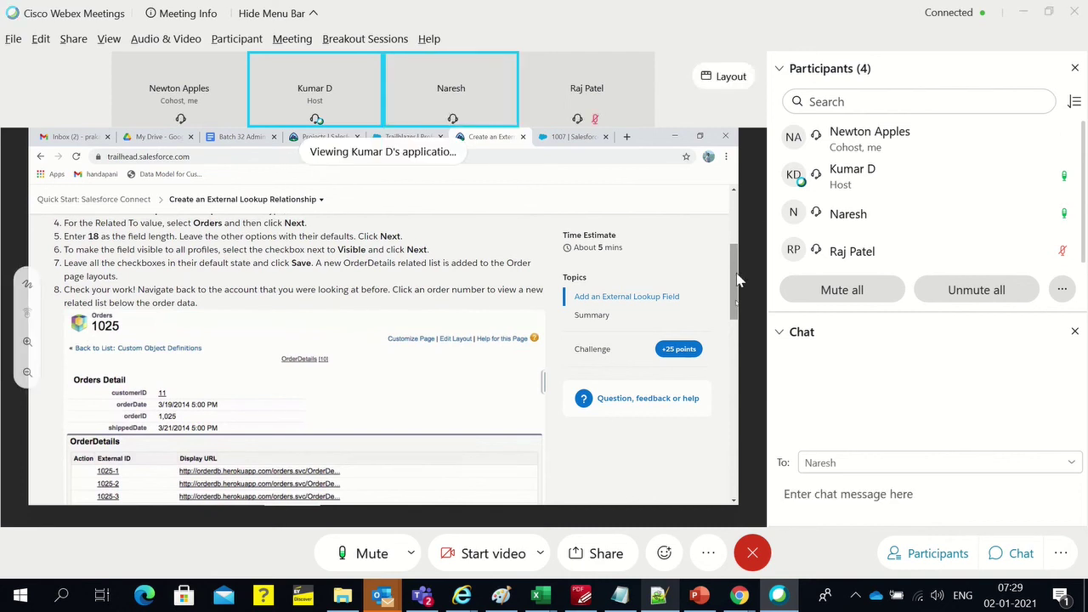
- Highlight the Data Modeling heading and its Trailhead link in the Notepad++ notes, clear the selection, and switch back to the Webex meeting
key(alt+Tab)
scroll(723, 326, down, 9)
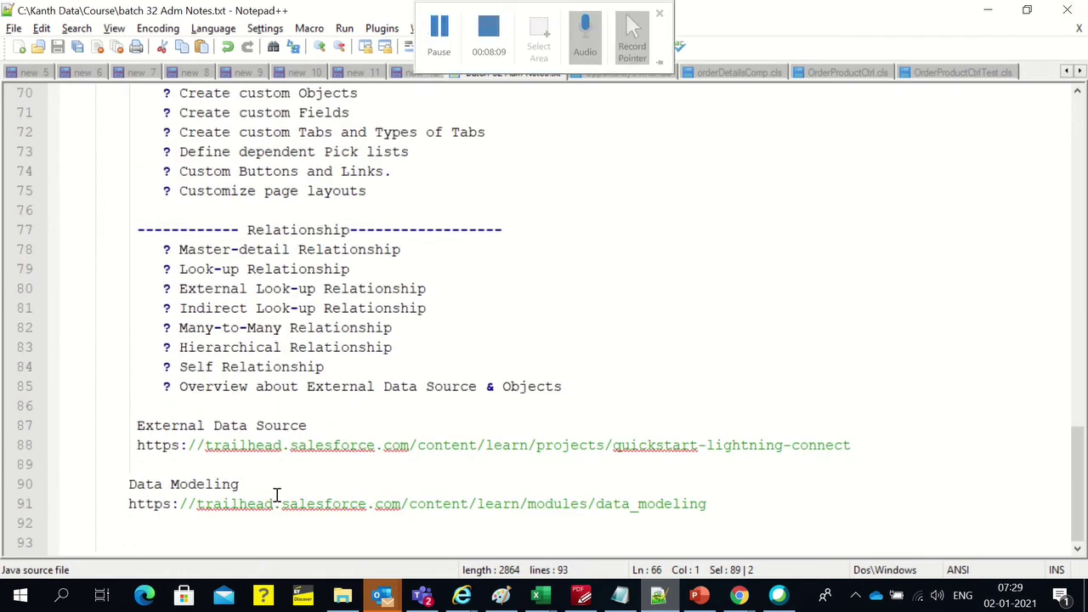
click(127, 485)
drag(178, 486, 240, 484)
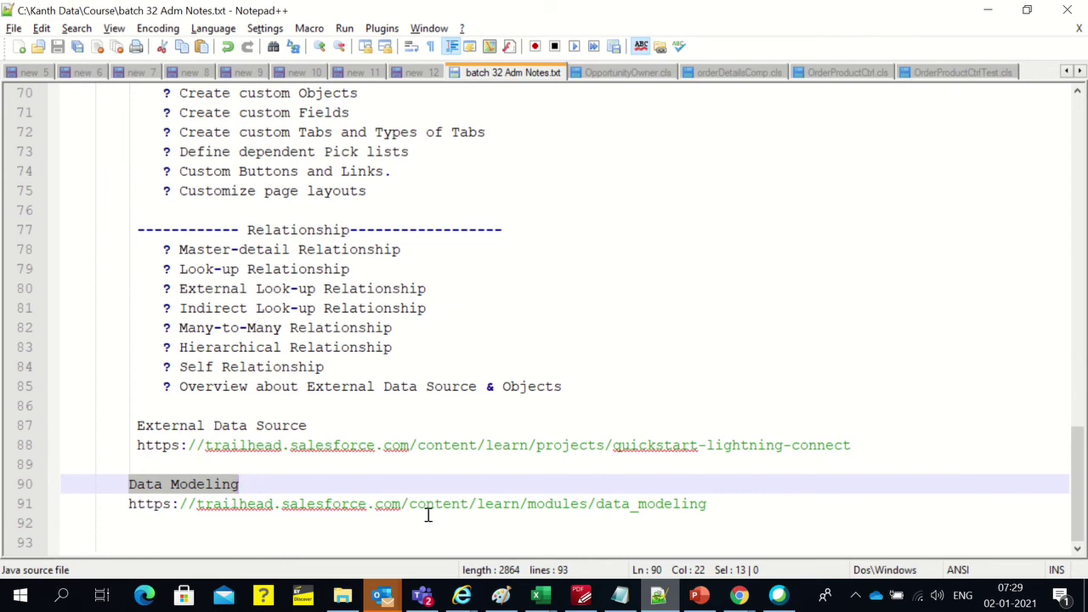
drag(723, 507, 128, 503)
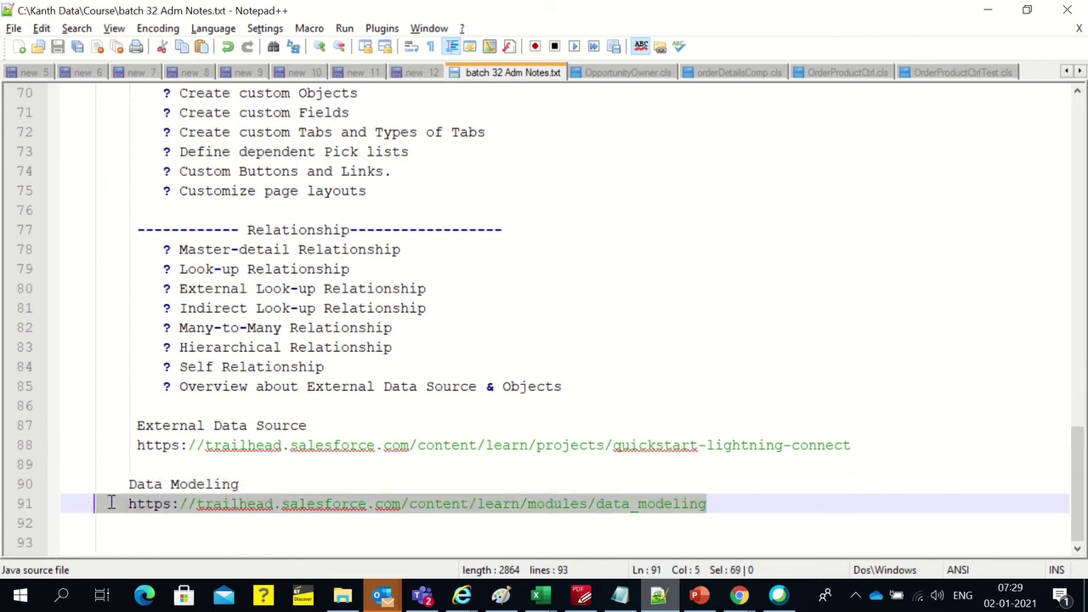
click(275, 485)
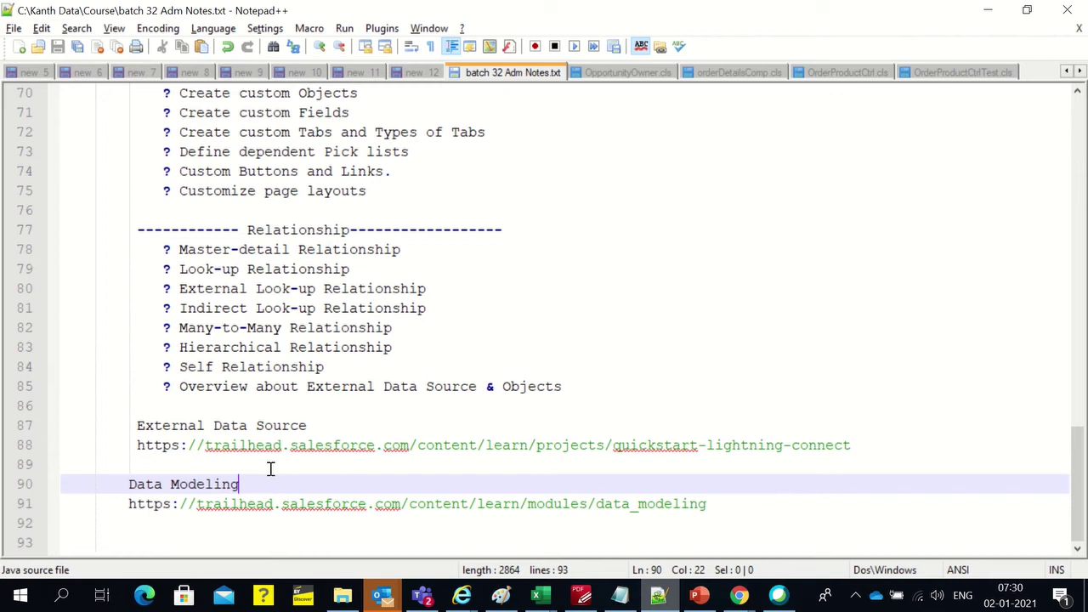
key(alt+Tab)
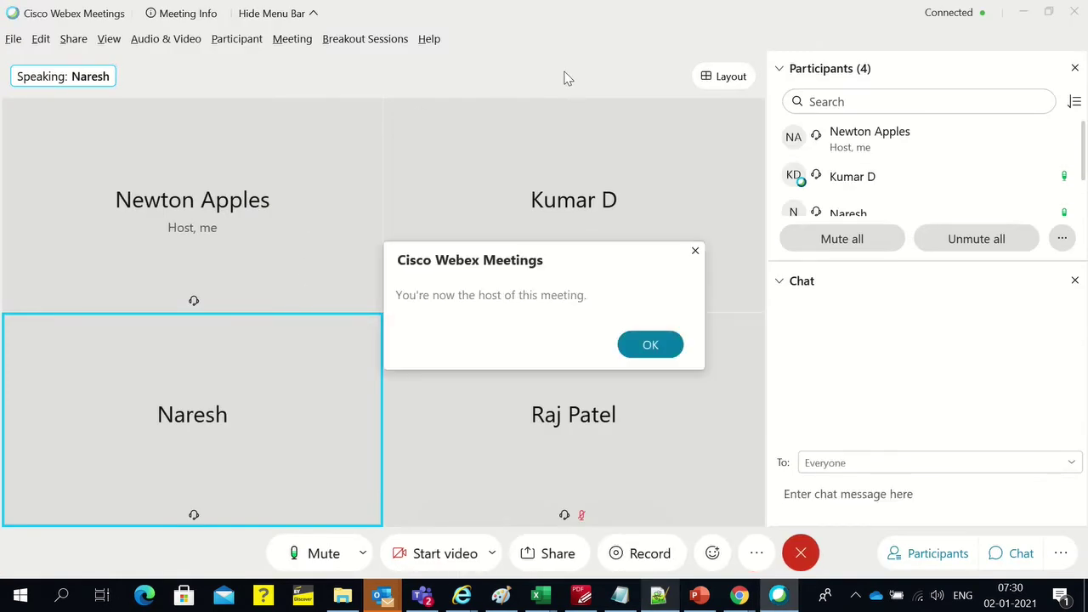
- Dismiss the new-host notification, then collapse and re-expand the meeting's Chat section
click(669, 345)
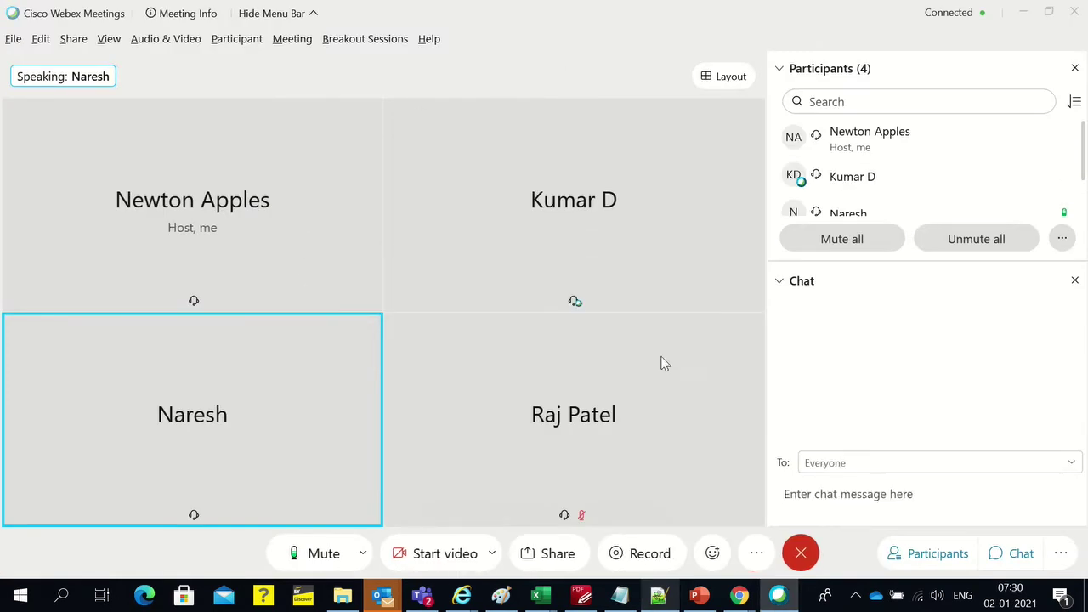
click(780, 281)
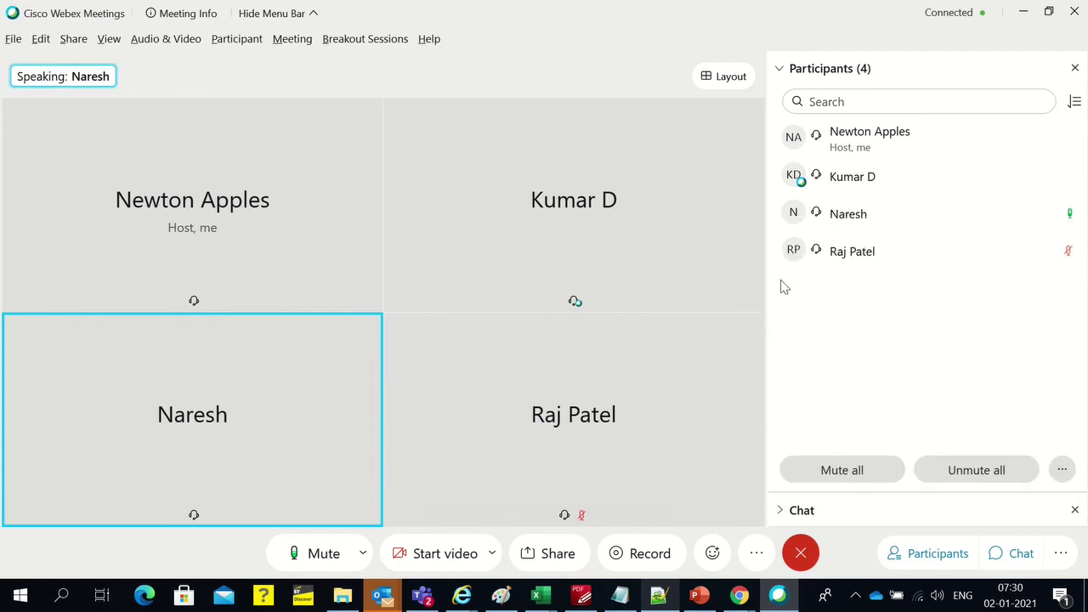
click(779, 510)
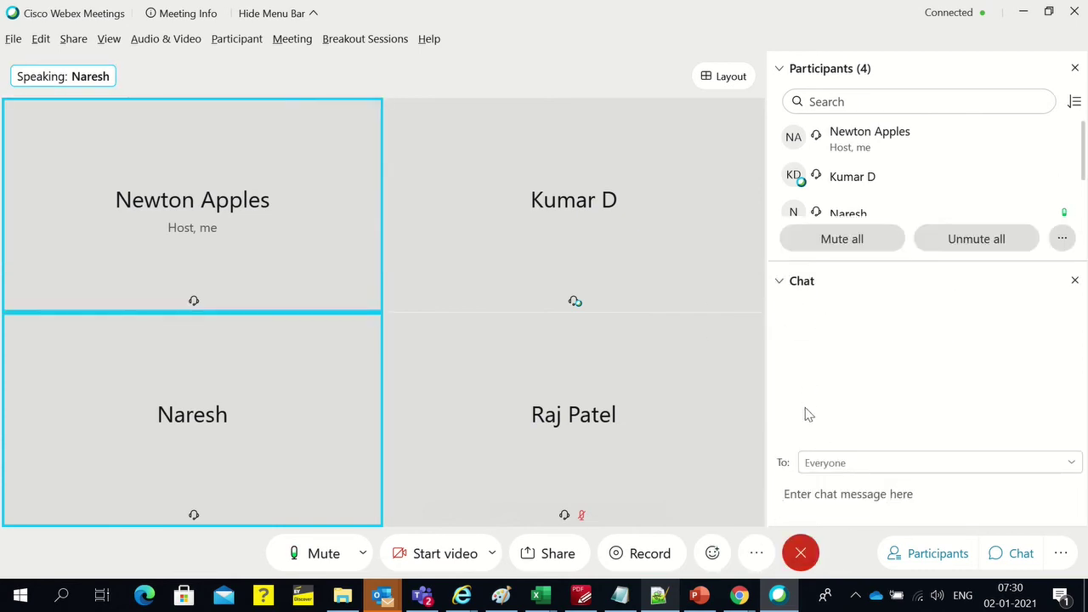
- Return to the Notepad++ notes, highlight the External Data Source Trailhead link, clear the selection, and look back over the earlier notes
key(alt+Tab)
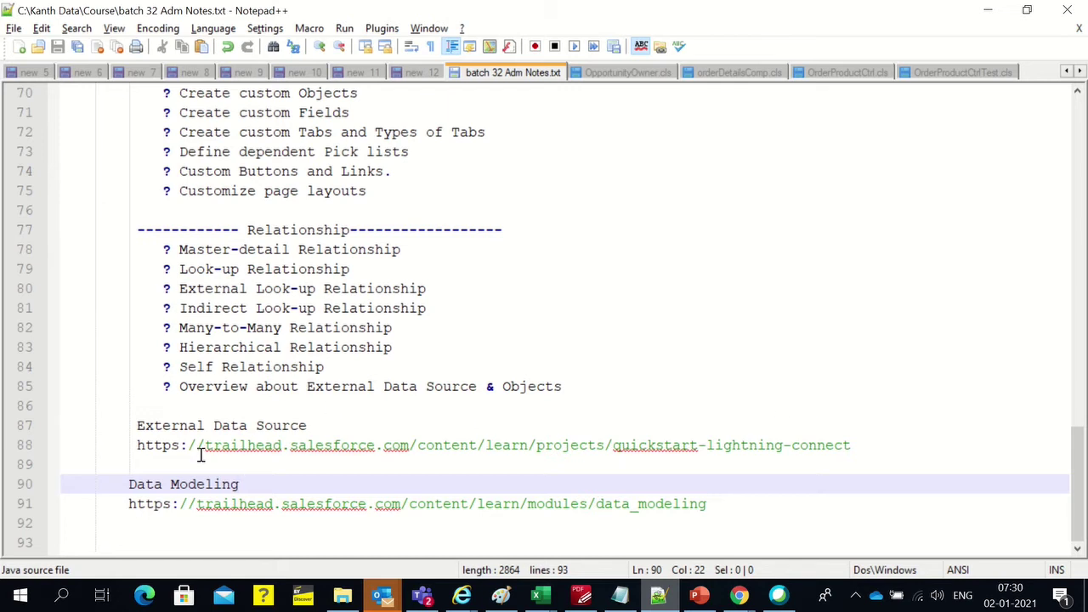
triple_click(237, 447)
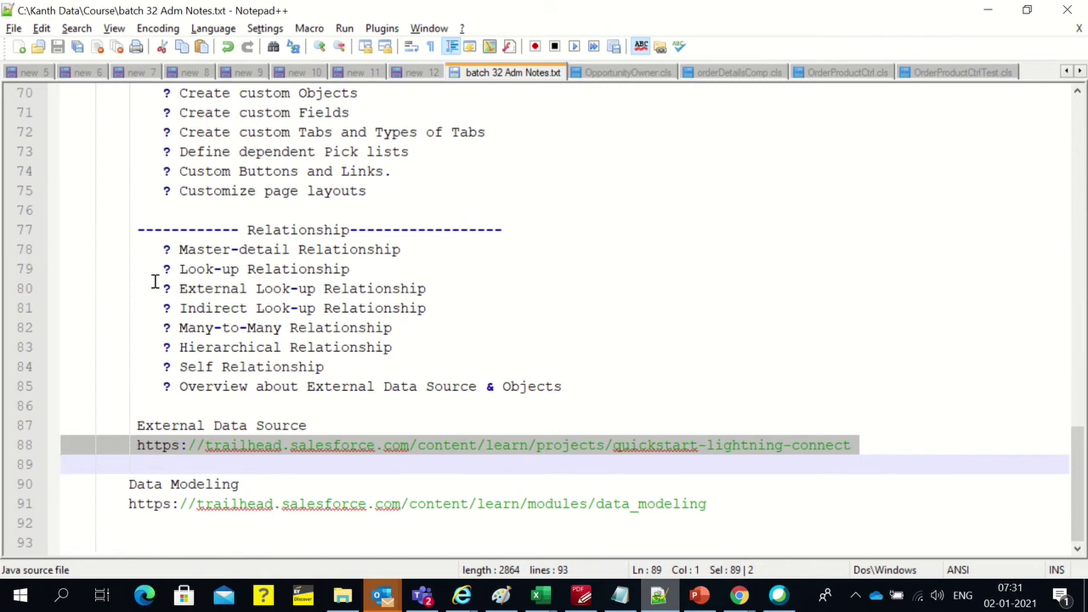
click(488, 425)
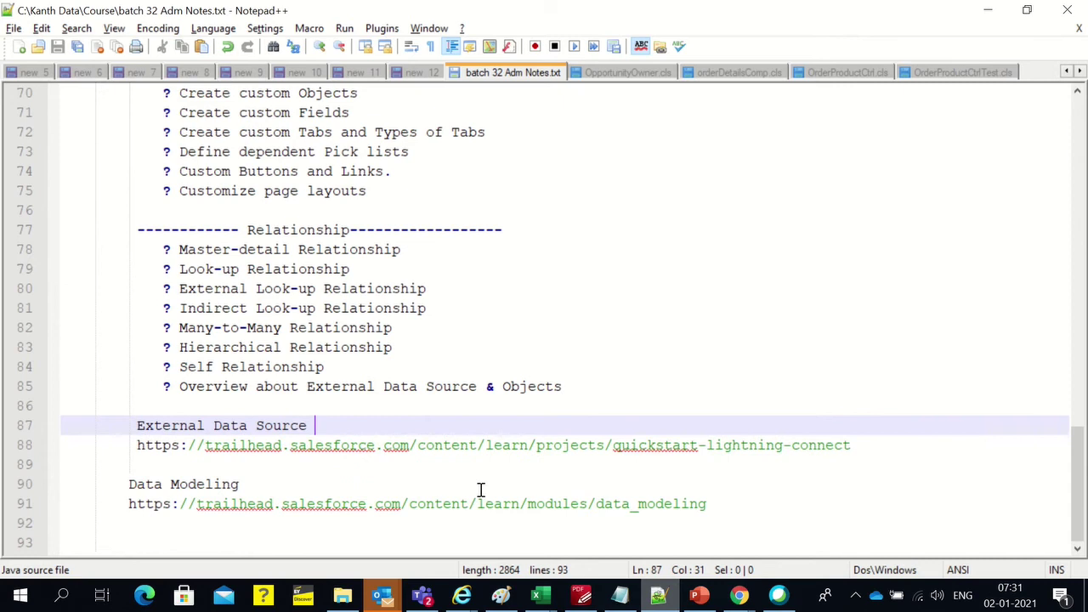
scroll(481, 490, up, 6)
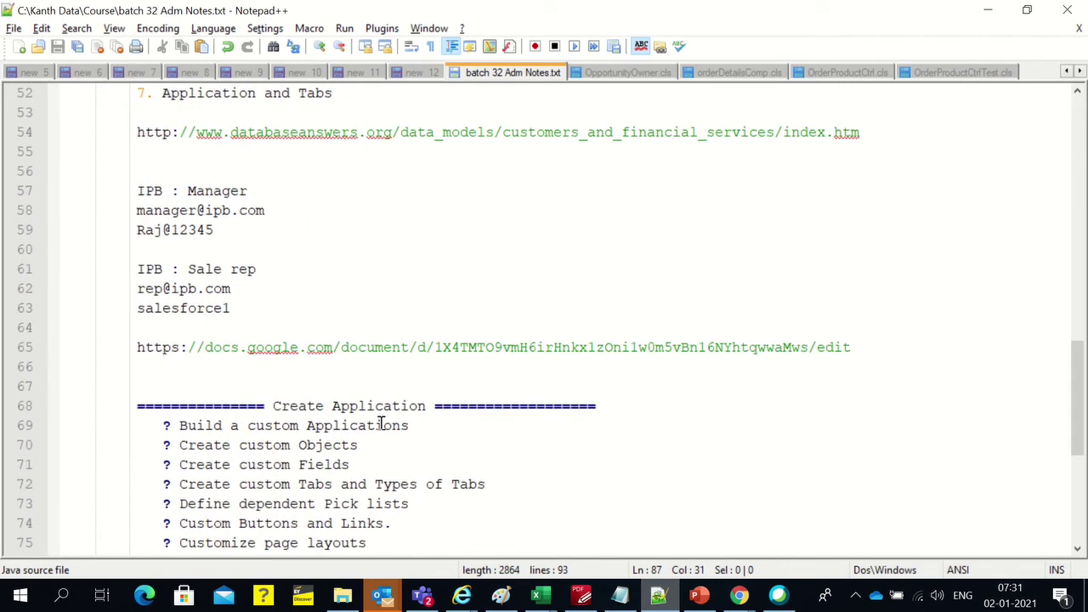
scroll(381, 423, down, 6)
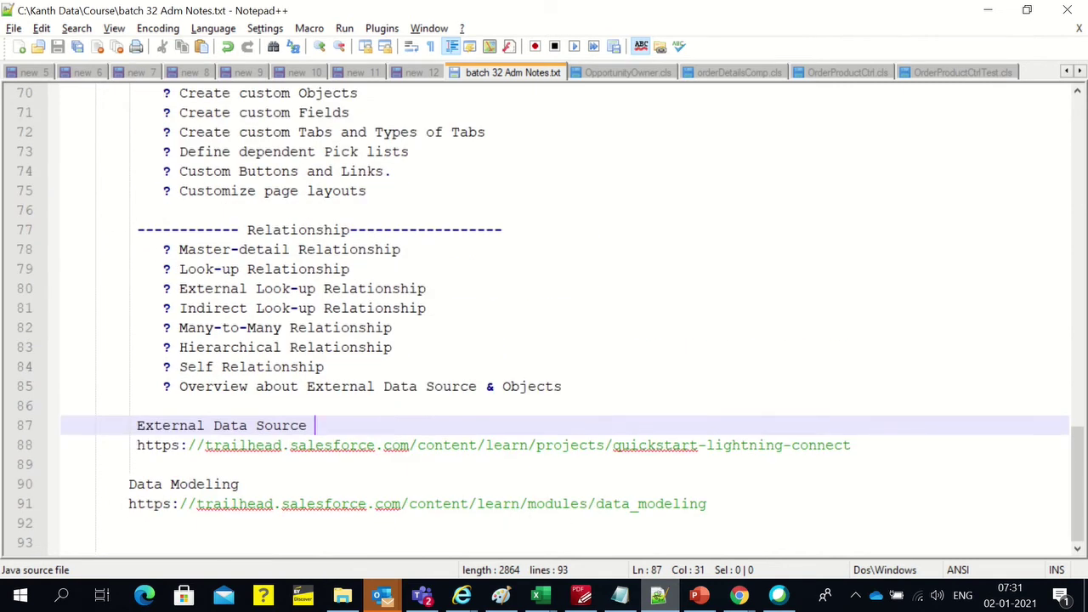
- Switch to the Webex meeting and share the first screen with the participants
click(739, 595)
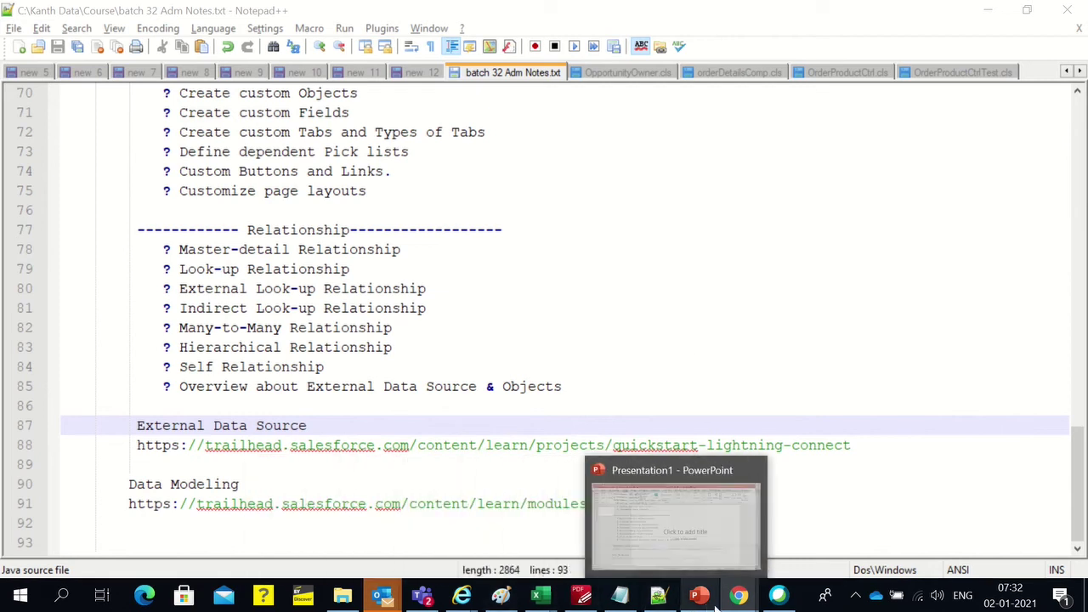
mouse_move(736, 605)
mouse_move(778, 595)
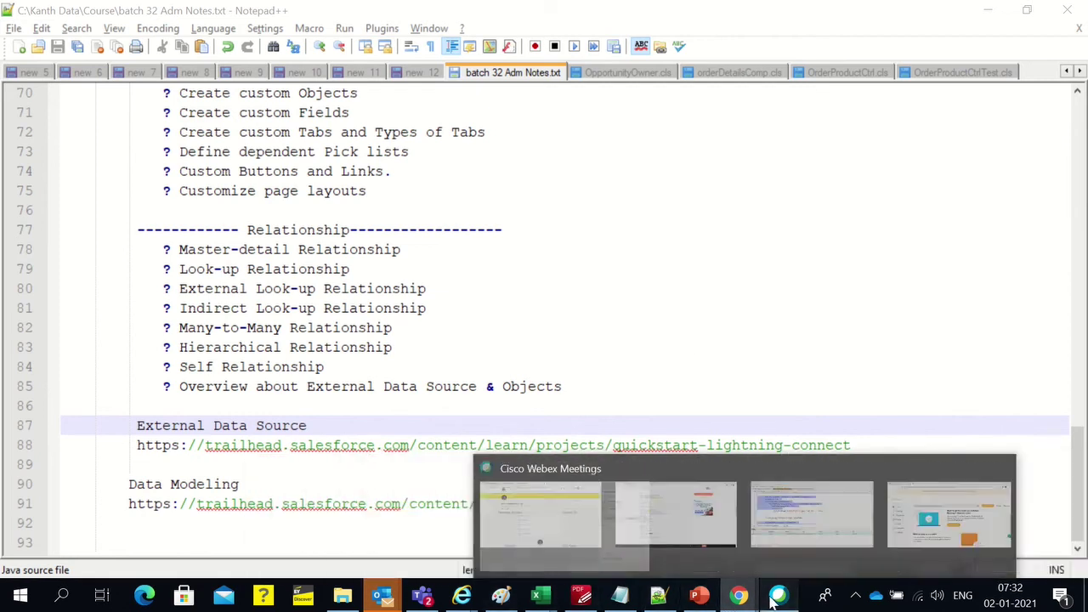
click(726, 518)
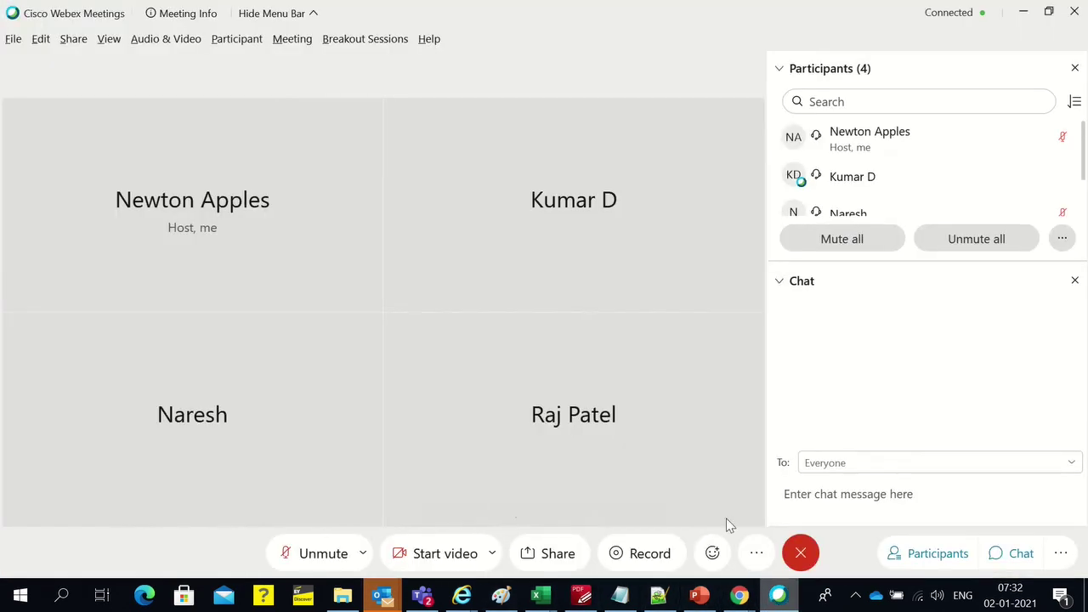
click(561, 537)
mouse_move(480, 228)
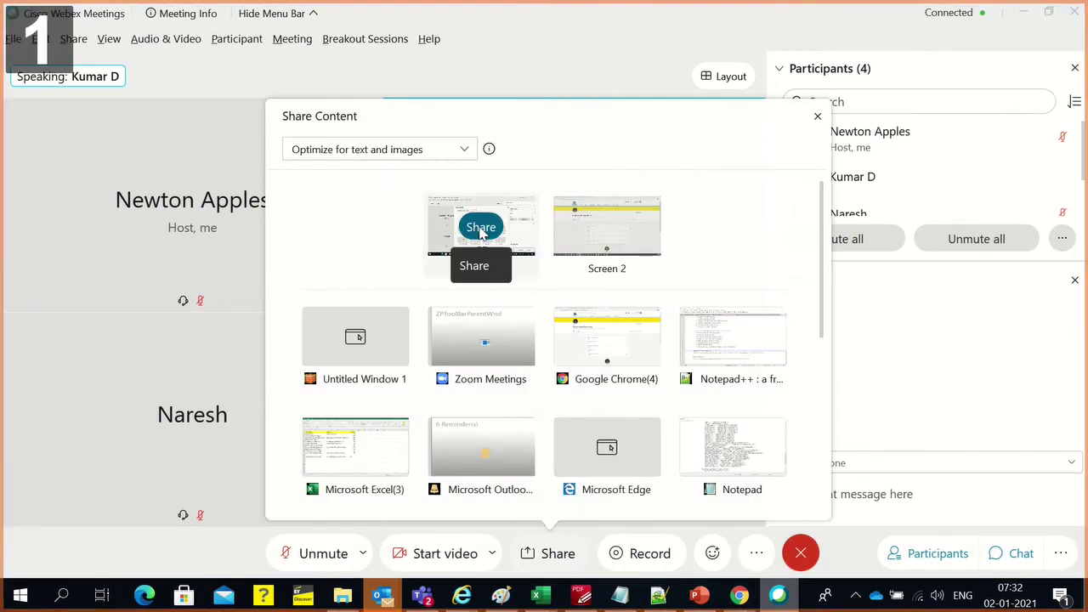
click(480, 227)
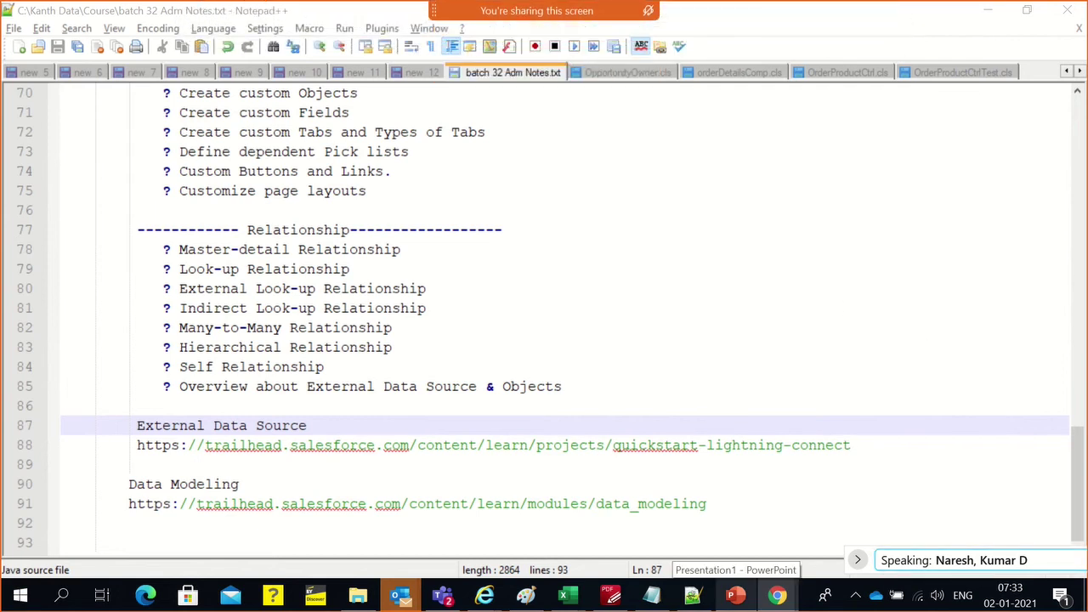
- Move the Chrome window with the Battle Station project onto the shared screen and maximize it
drag(1087, 189, 470, 114)
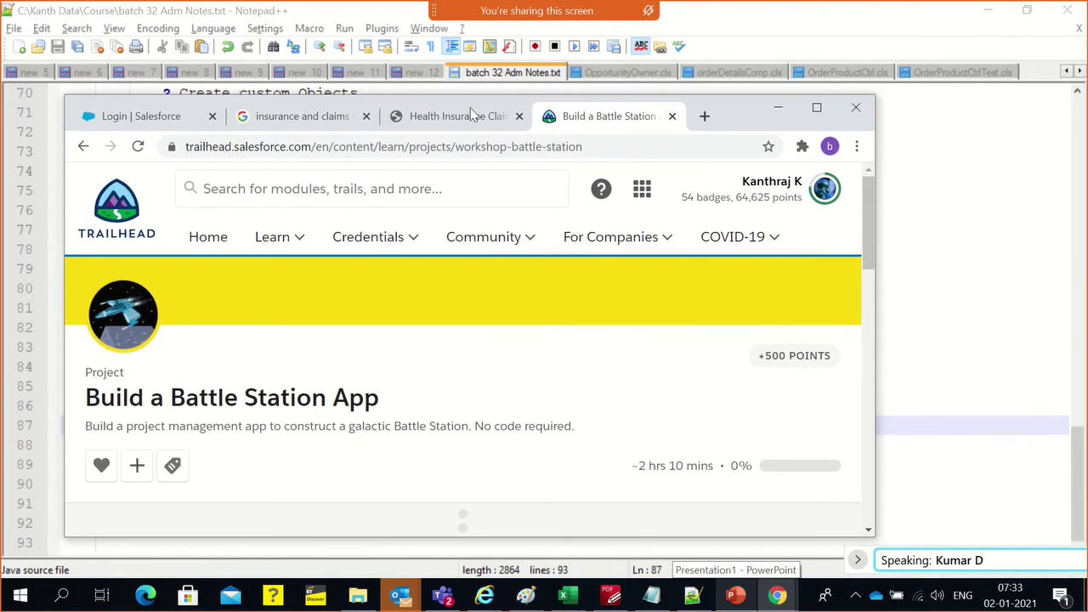
click(816, 108)
scroll(918, 202, down, 3)
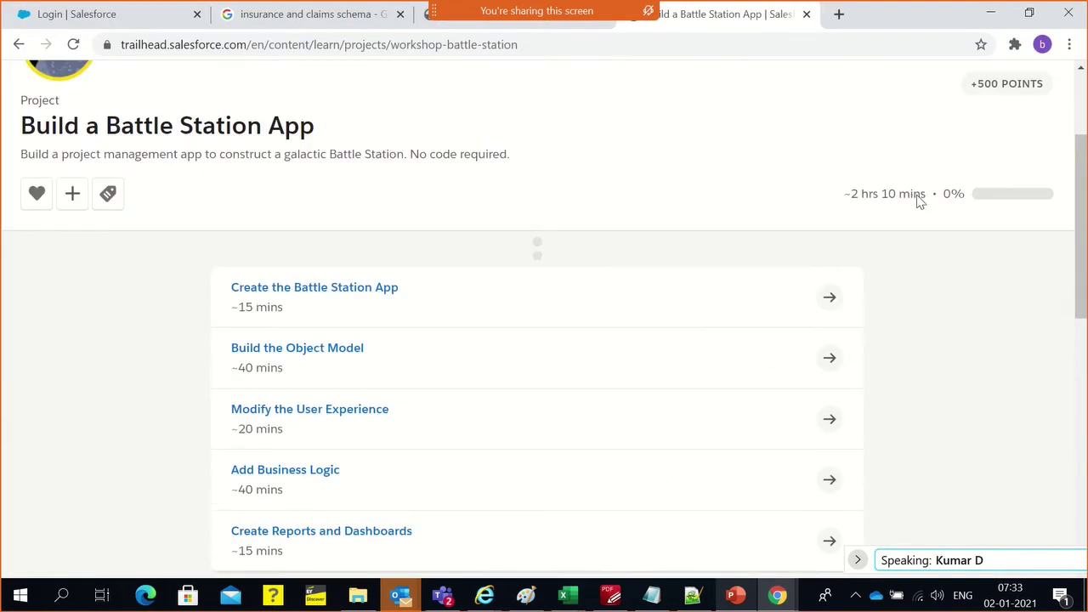
scroll(887, 189, up, 2)
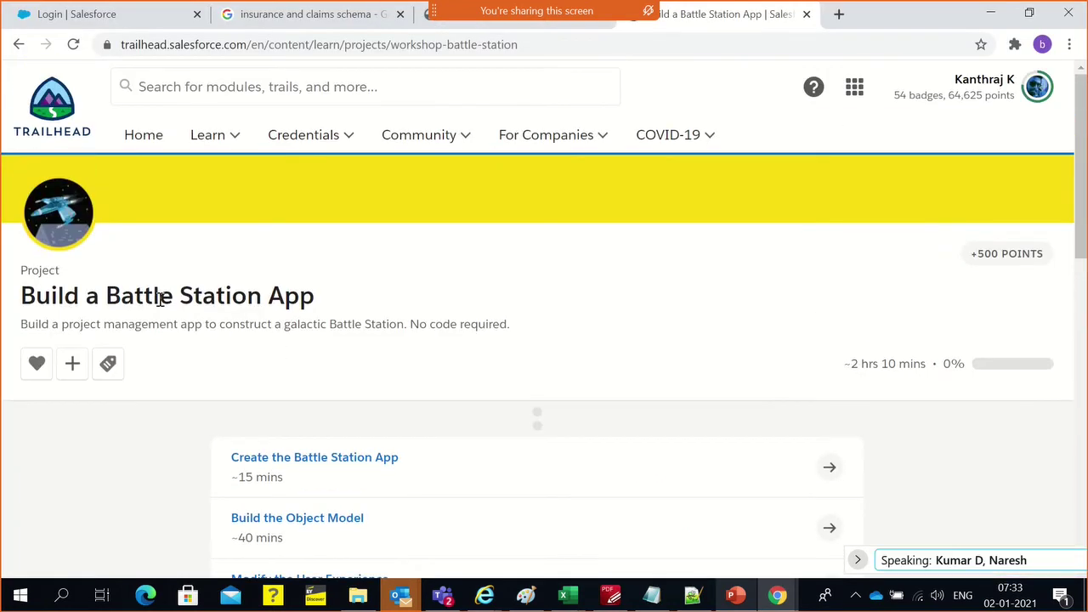
- Highlight the Build a Battle Station App title and review the project's list of units and related trails
triple_click(159, 291)
scroll(467, 317, down, 1)
scroll(452, 318, down, 4)
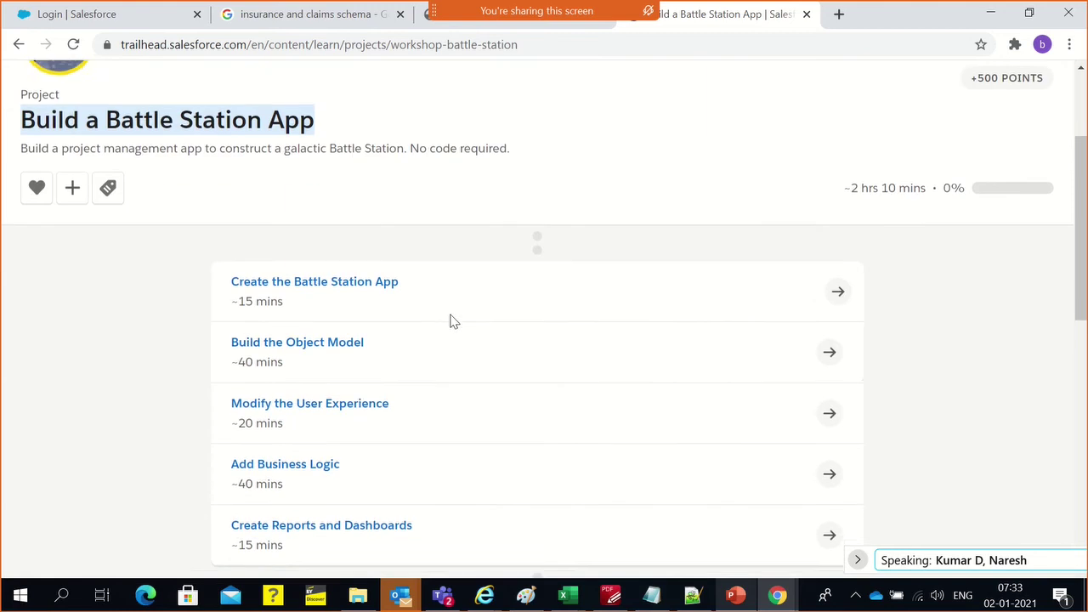
scroll(451, 319, down, 2)
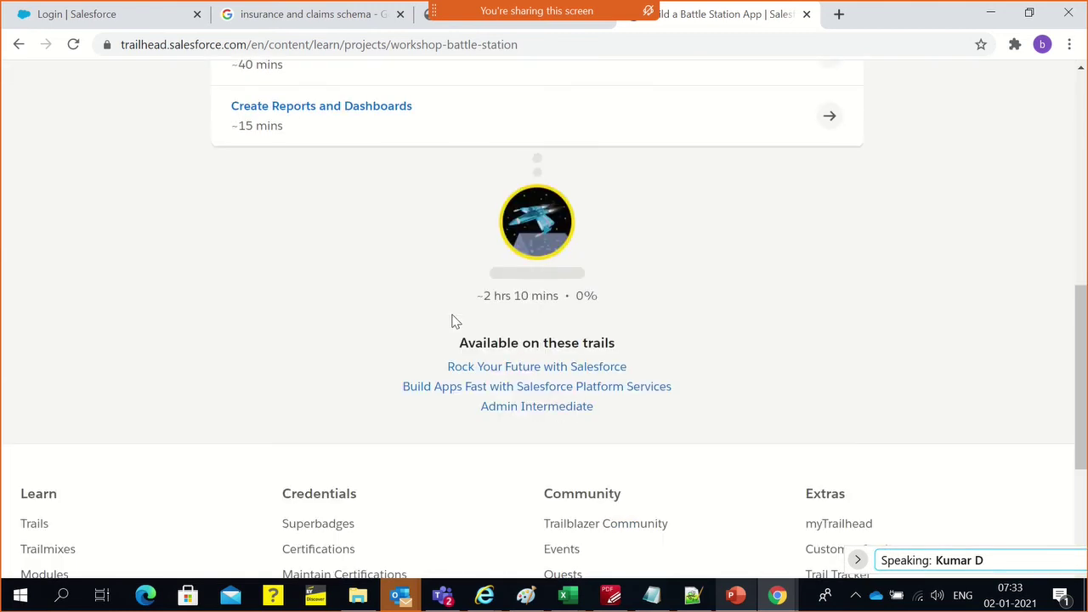
scroll(451, 320, up, 2)
scroll(452, 320, up, 4)
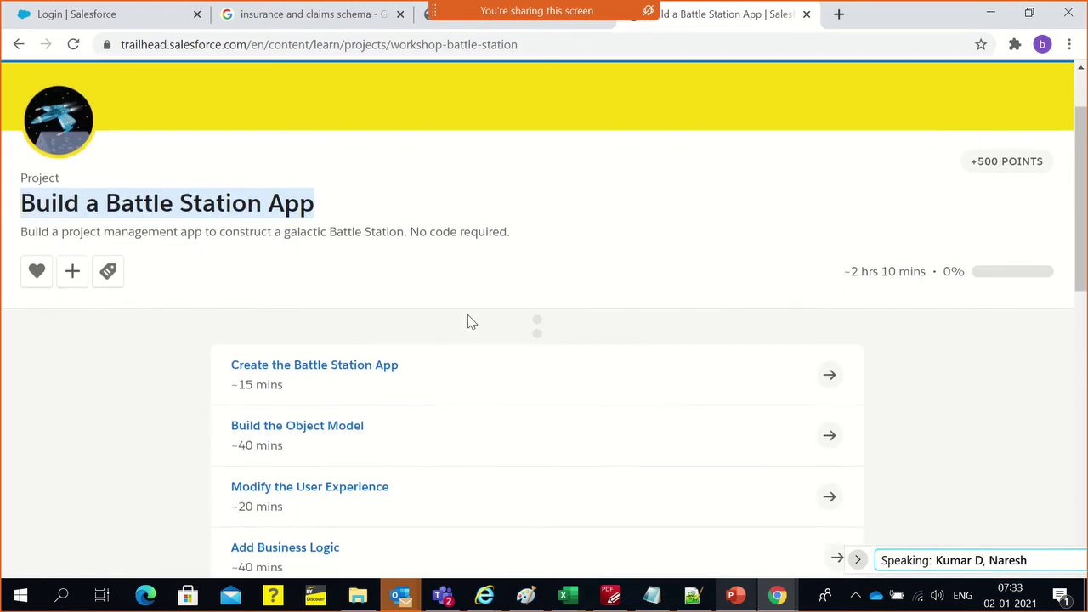
scroll(474, 306, down, 1)
scroll(478, 304, down, 1)
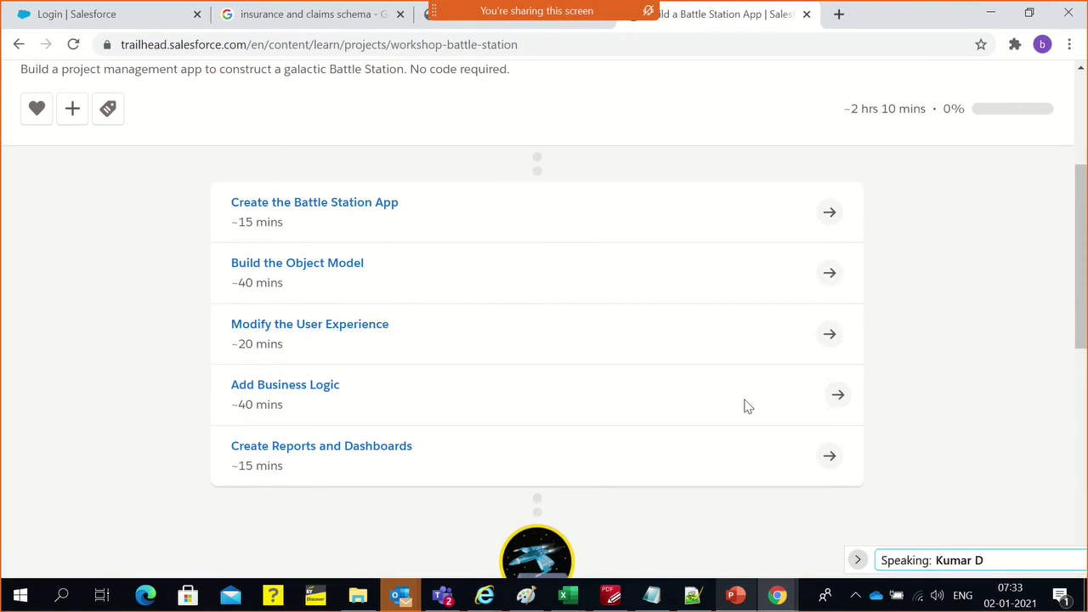
- Open the Create the Battle Station App unit and read down to the Battle Station object instructions
click(321, 201)
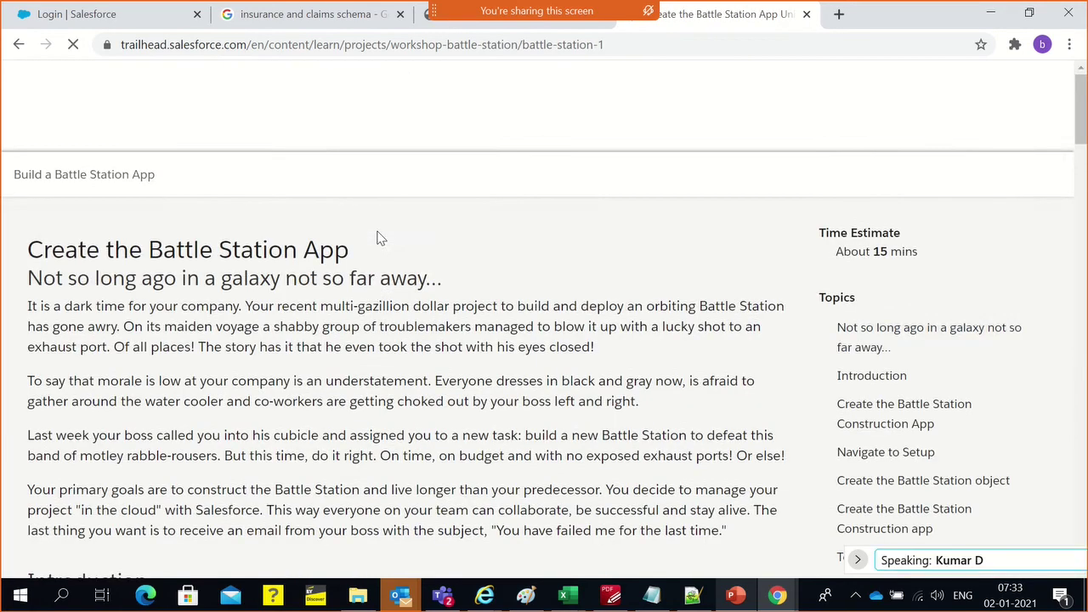
scroll(376, 234, down, 5)
scroll(379, 238, down, 6)
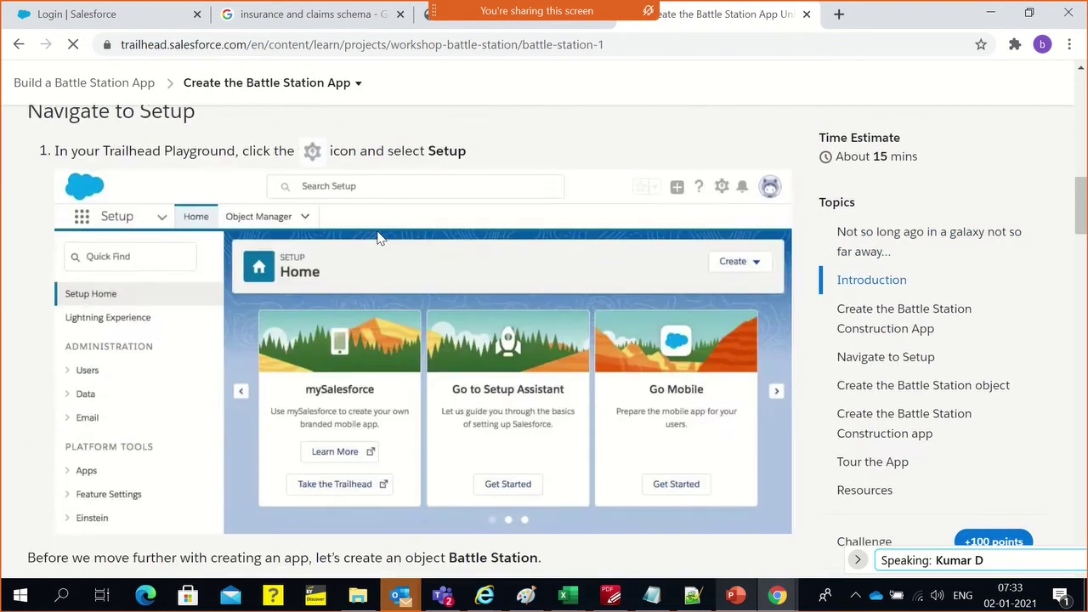
scroll(379, 238, down, 3)
scroll(380, 238, down, 3)
scroll(380, 238, up, 1)
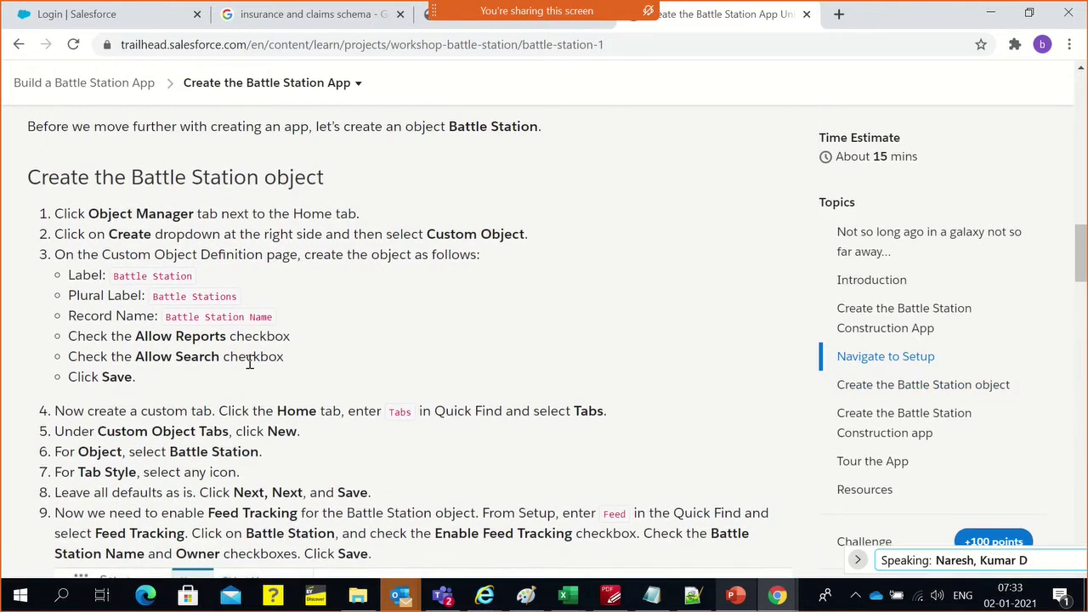
- Read the unit's feed tracking, Battle Station Construction app, and app tour sections down to the Verify Step
scroll(239, 376, down, 5)
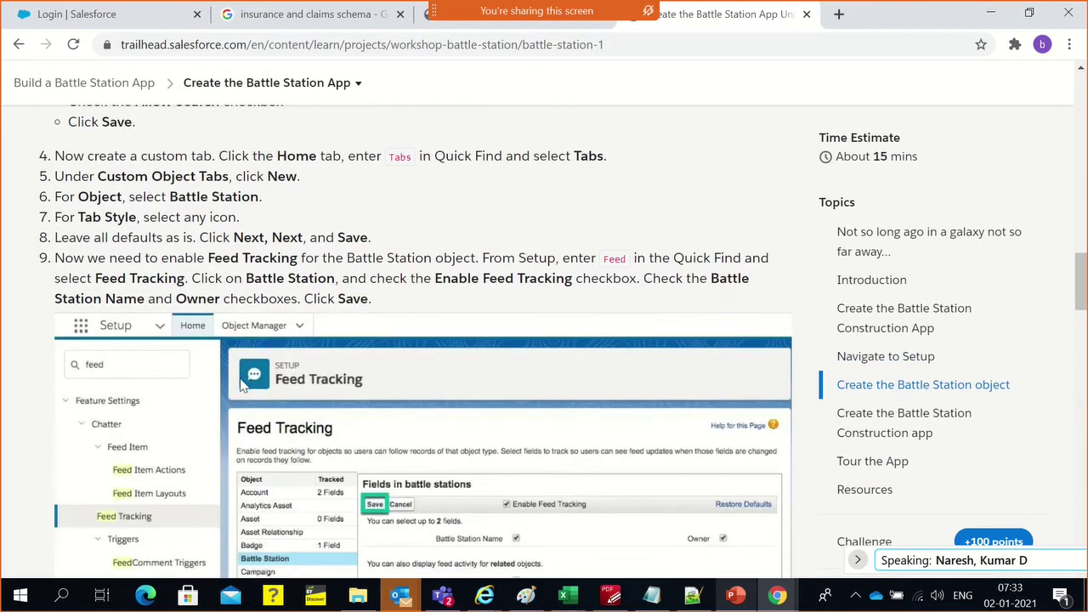
scroll(241, 385, down, 3)
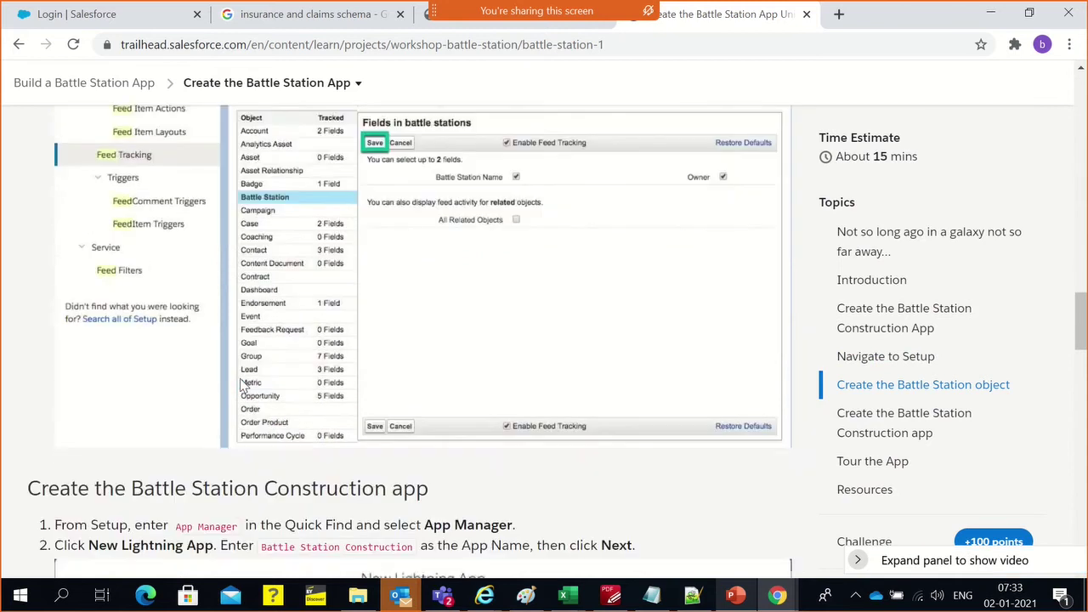
scroll(466, 366, down, 3)
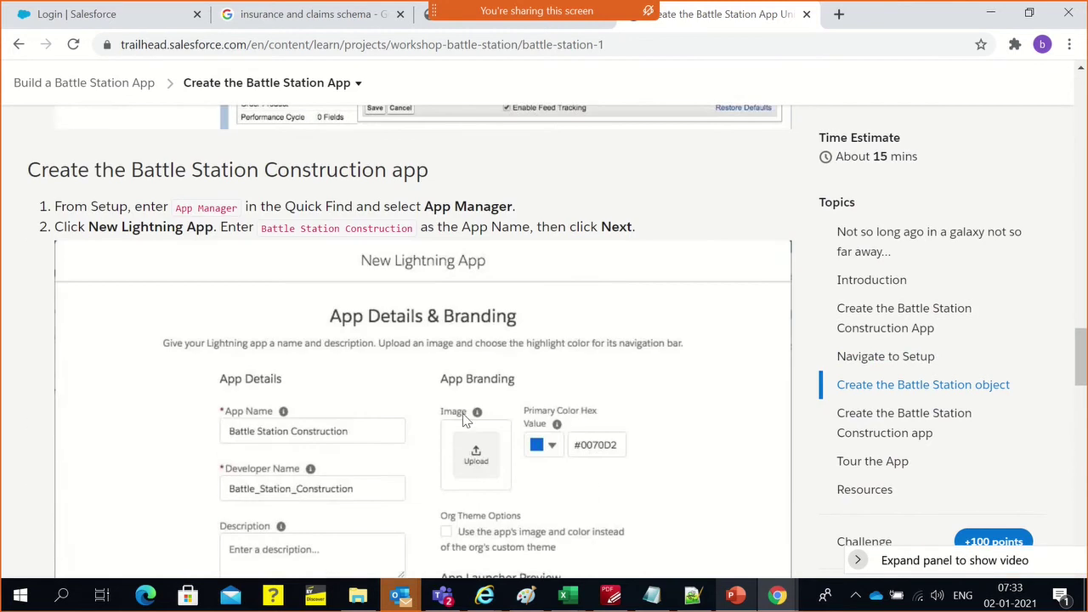
scroll(466, 433, down, 2)
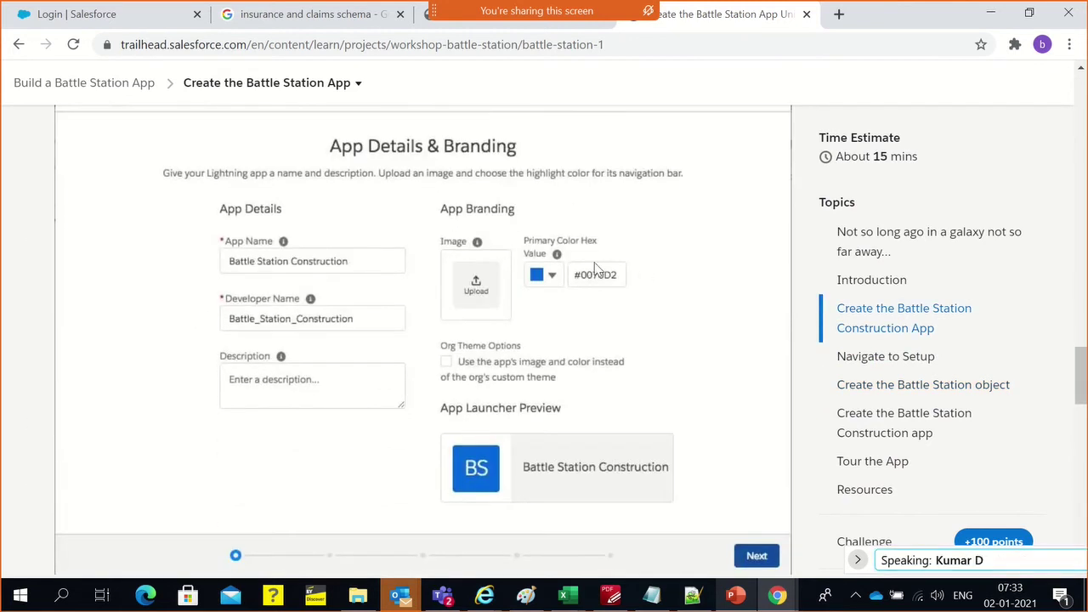
scroll(532, 389, down, 3)
scroll(532, 388, down, 4)
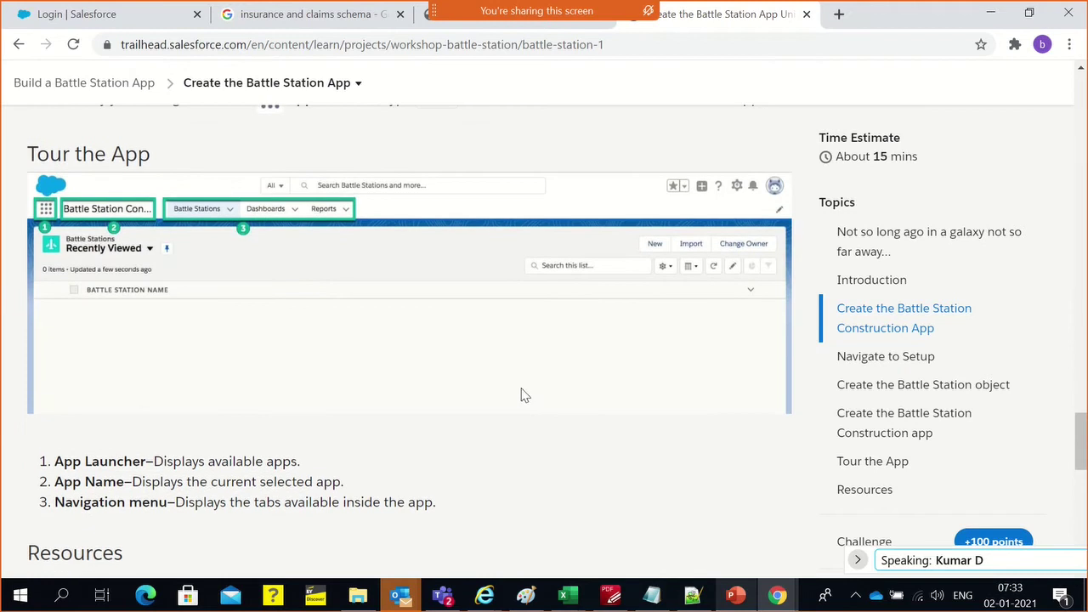
scroll(567, 440, down, 3)
scroll(567, 440, down, 1)
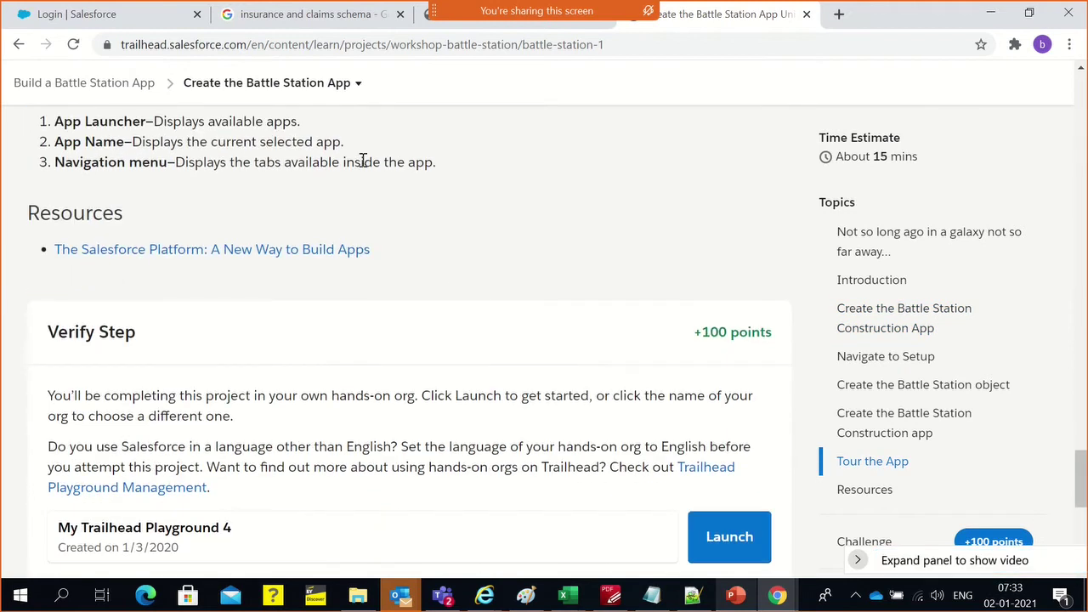
- Switch to the Build the Object Model unit and read its Overview of Objects section
click(327, 89)
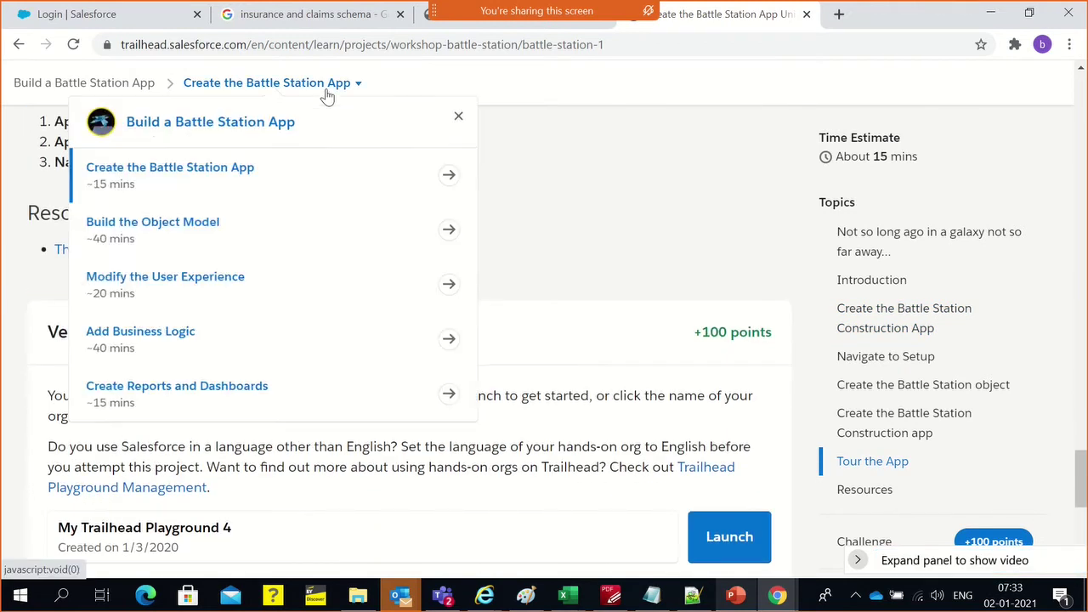
click(199, 224)
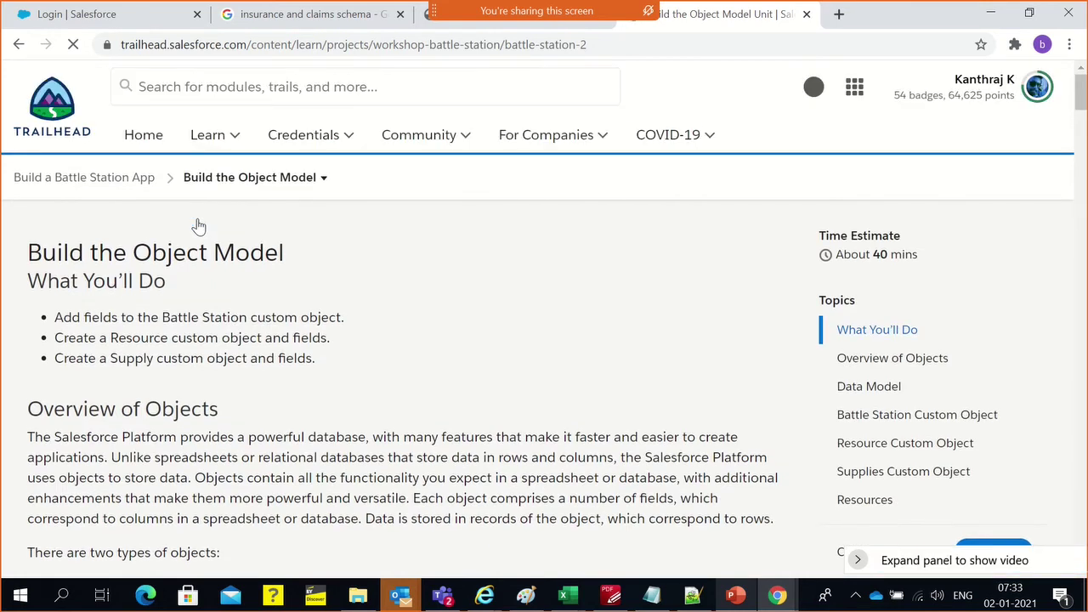
scroll(323, 228, down, 4)
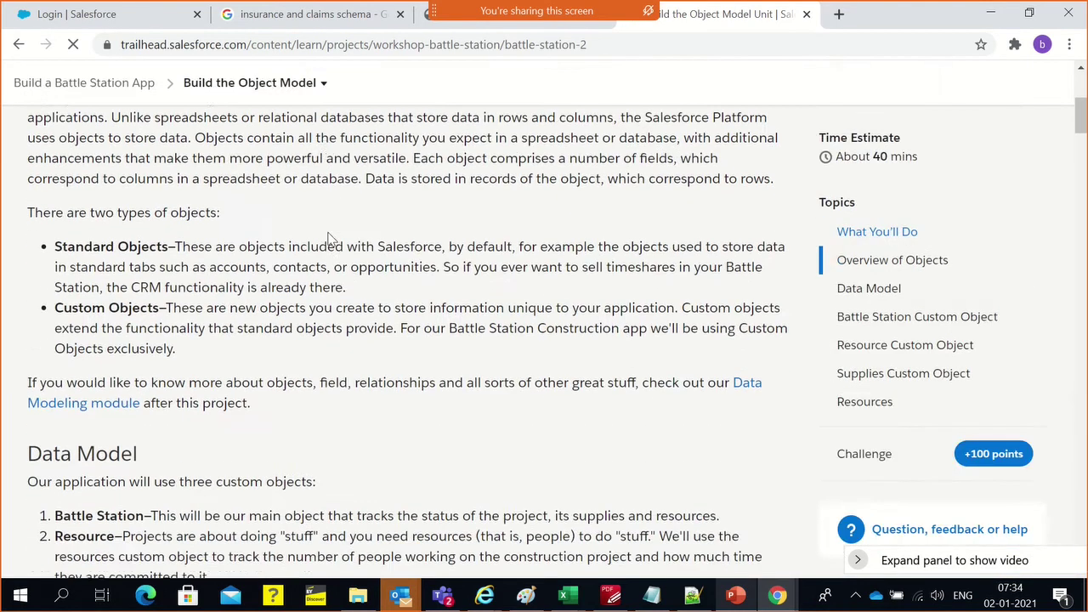
scroll(330, 238, up, 1)
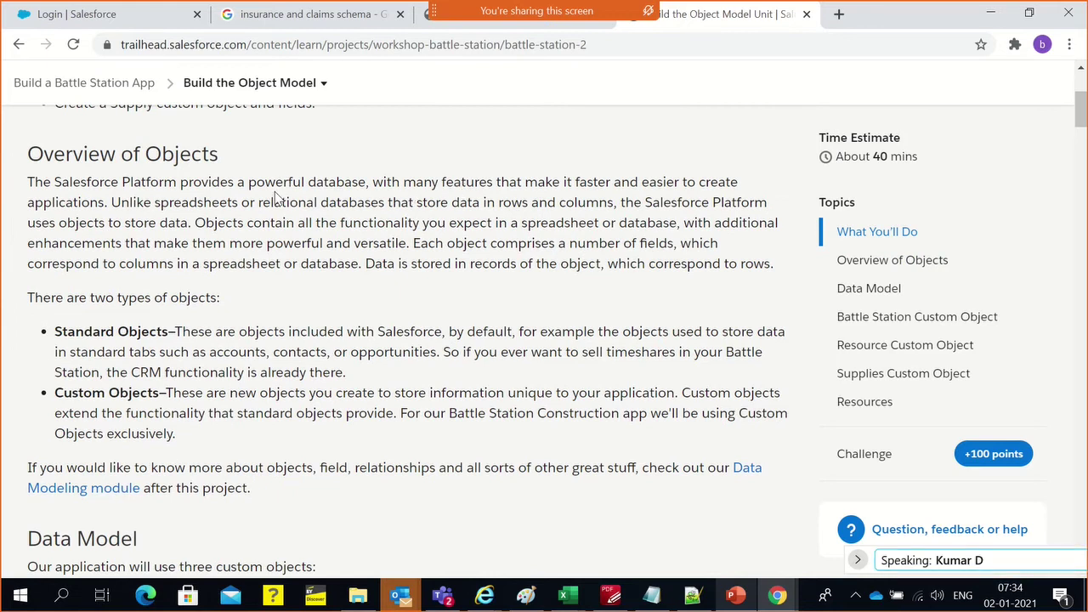
mouse_move(629, 8)
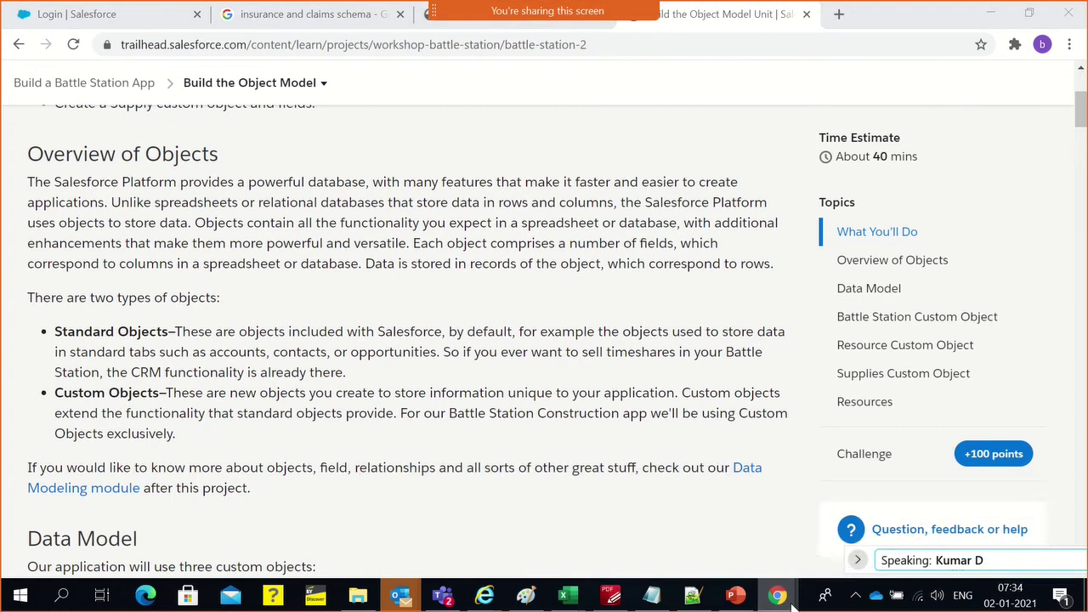
mouse_move(782, 597)
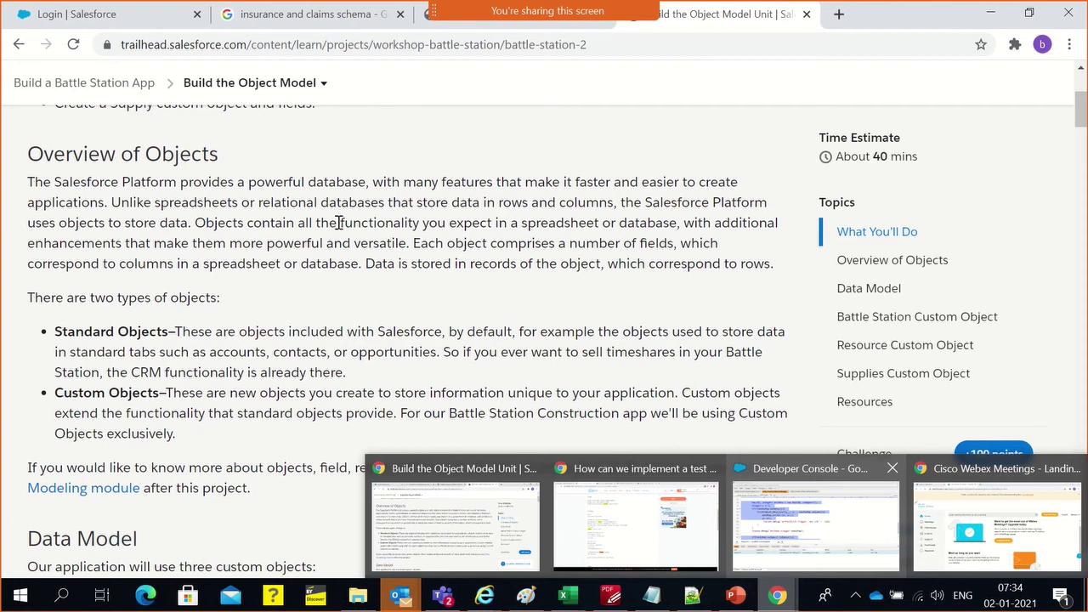
- Read the object types and Data Model description, and review the project's list of units from the start of the page
scroll(335, 276, down, 2)
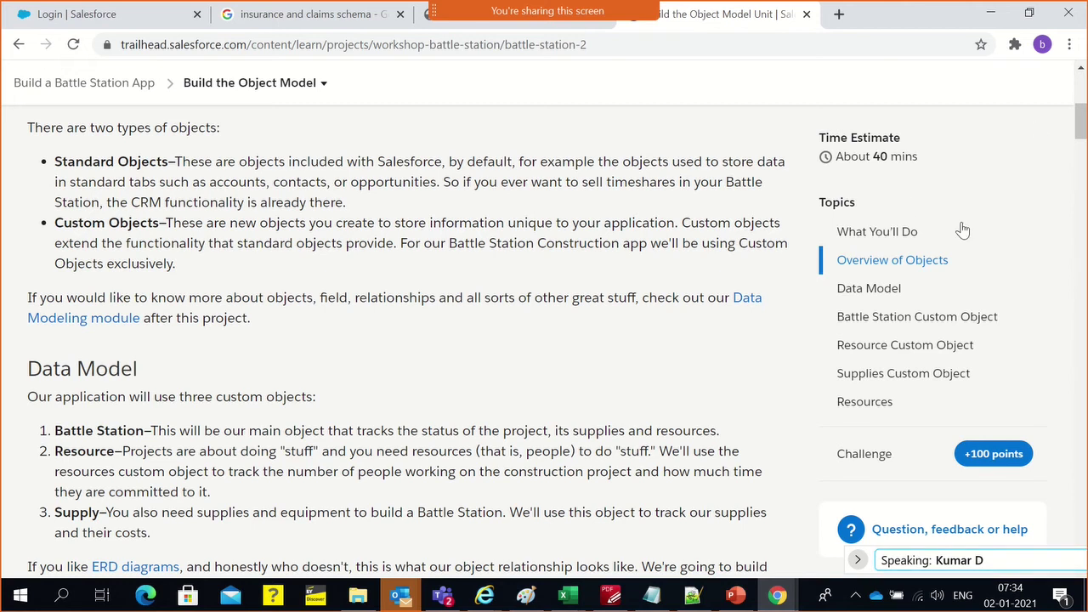
scroll(416, 340, down, 3)
scroll(417, 332, up, 8)
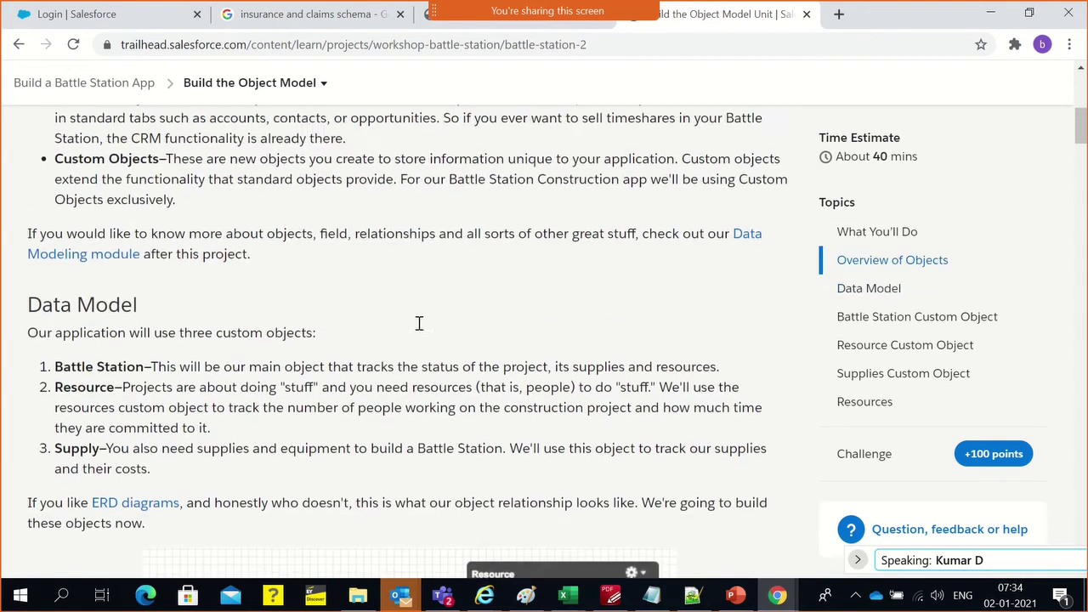
mouse_move(298, 134)
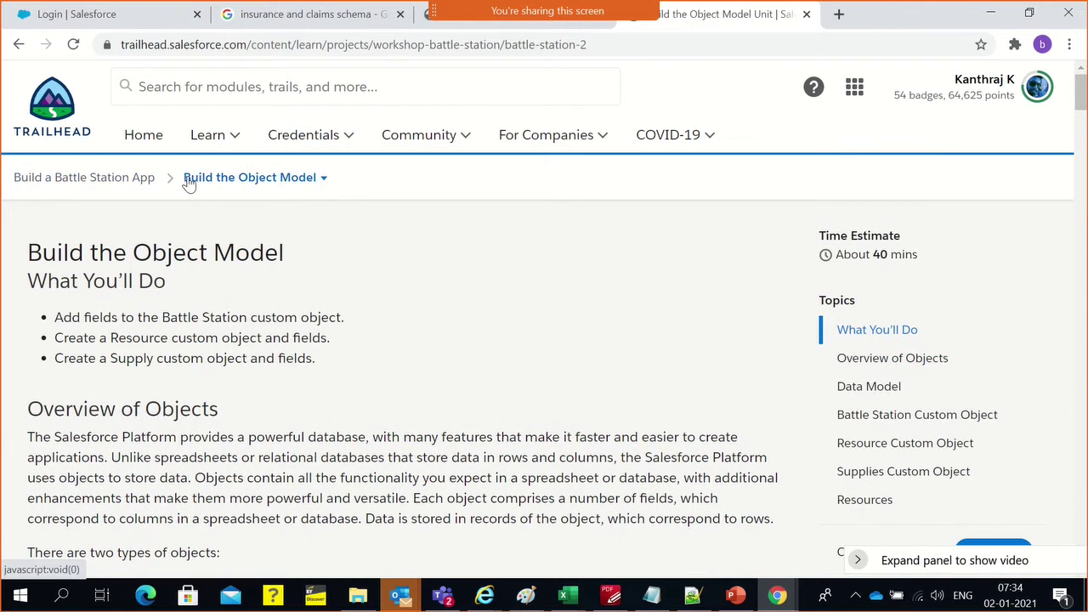
click(188, 180)
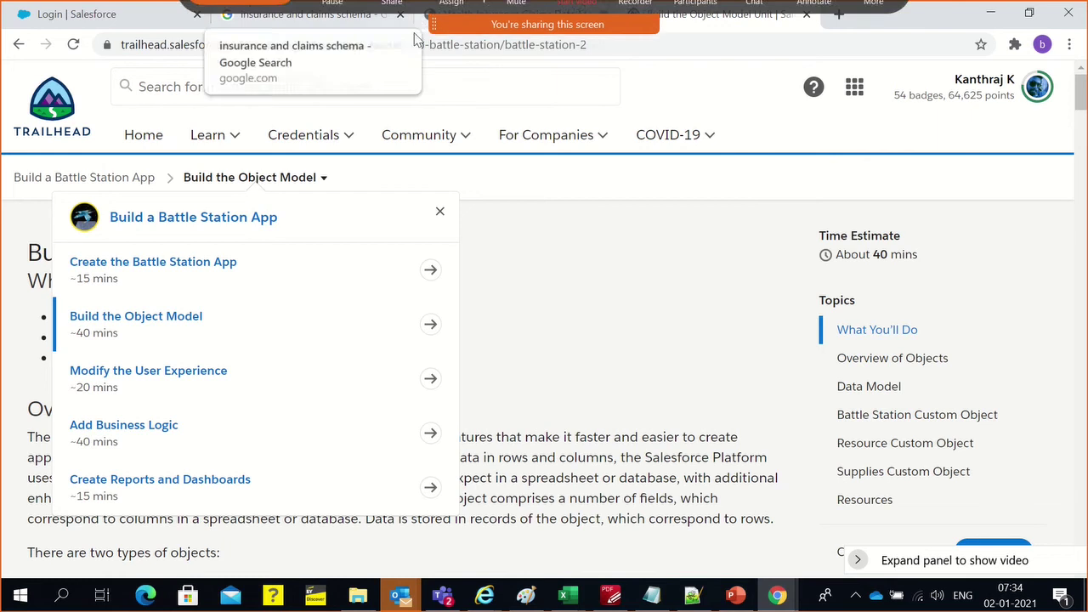
click(725, 331)
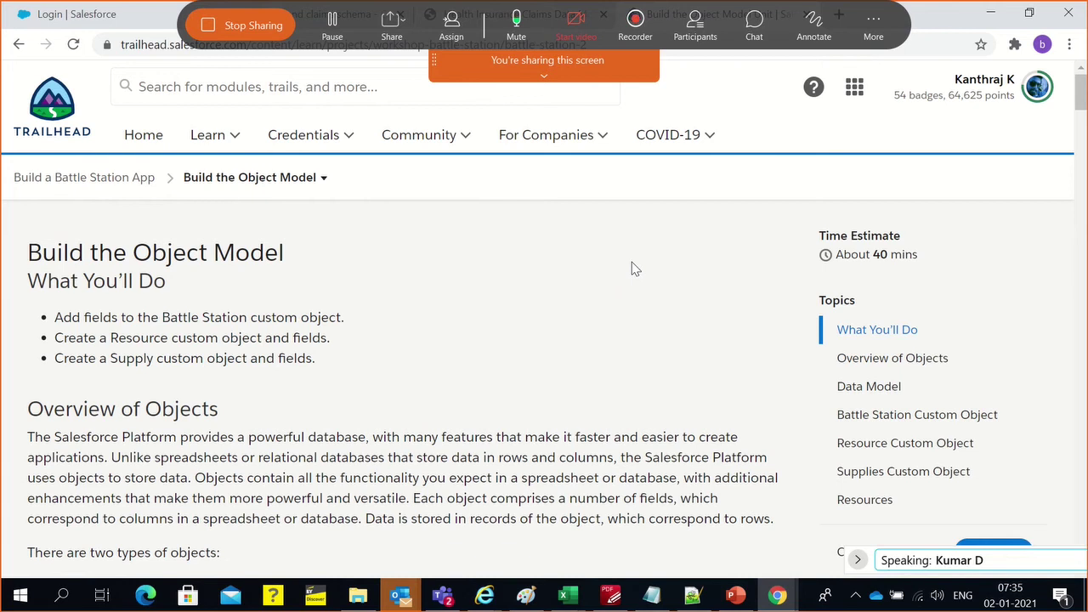
- Read the Build the Object Model unit from its overview through the data model diagram to the Resource object's Quantity and Utilization field instructions
scroll(357, 340, down, 1)
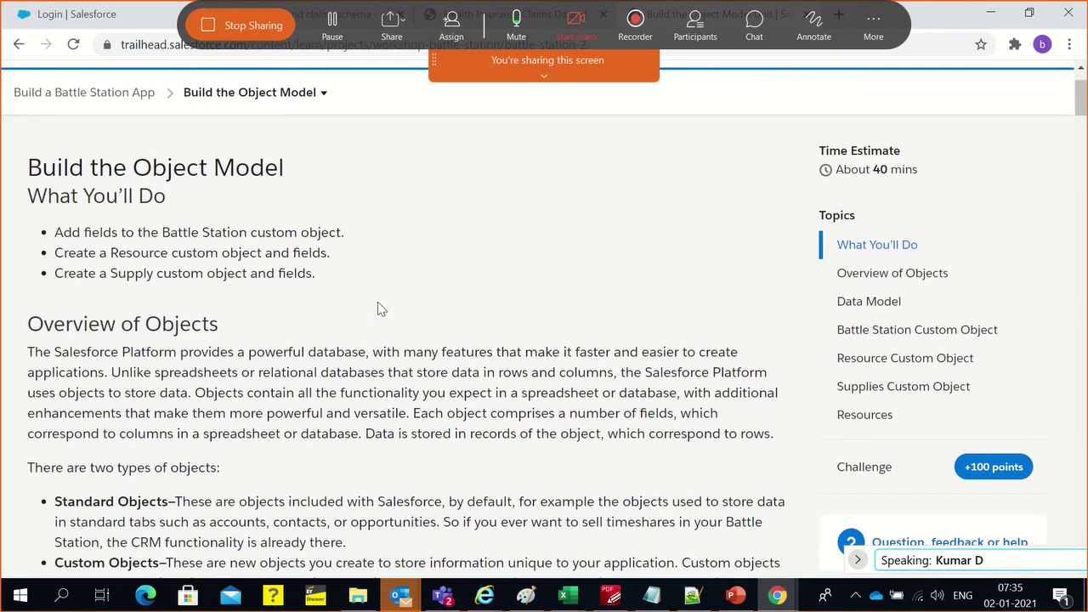
scroll(377, 309, down, 6)
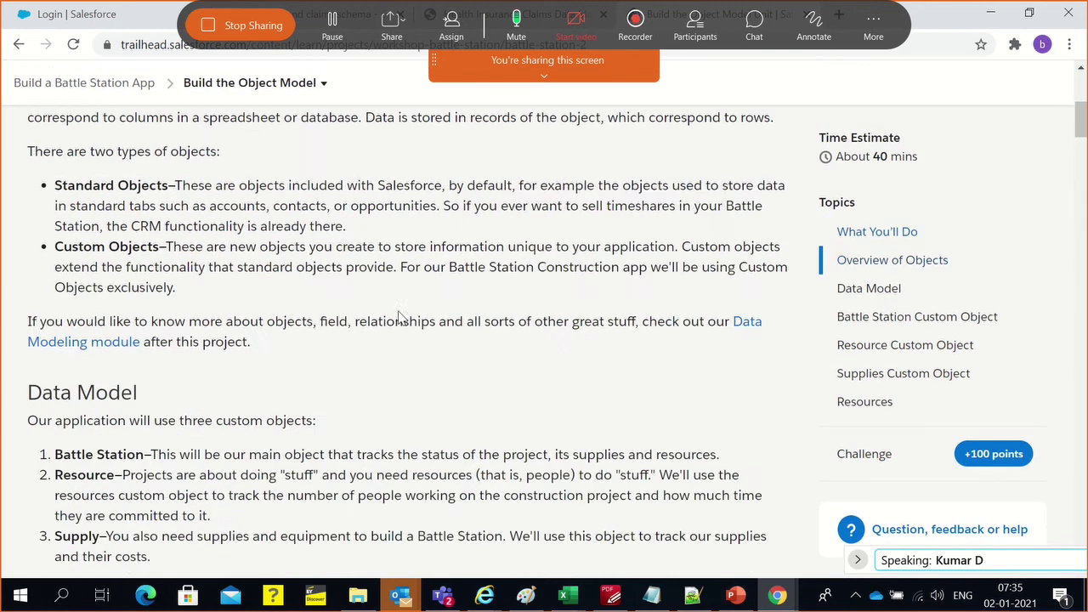
scroll(209, 321, down, 3)
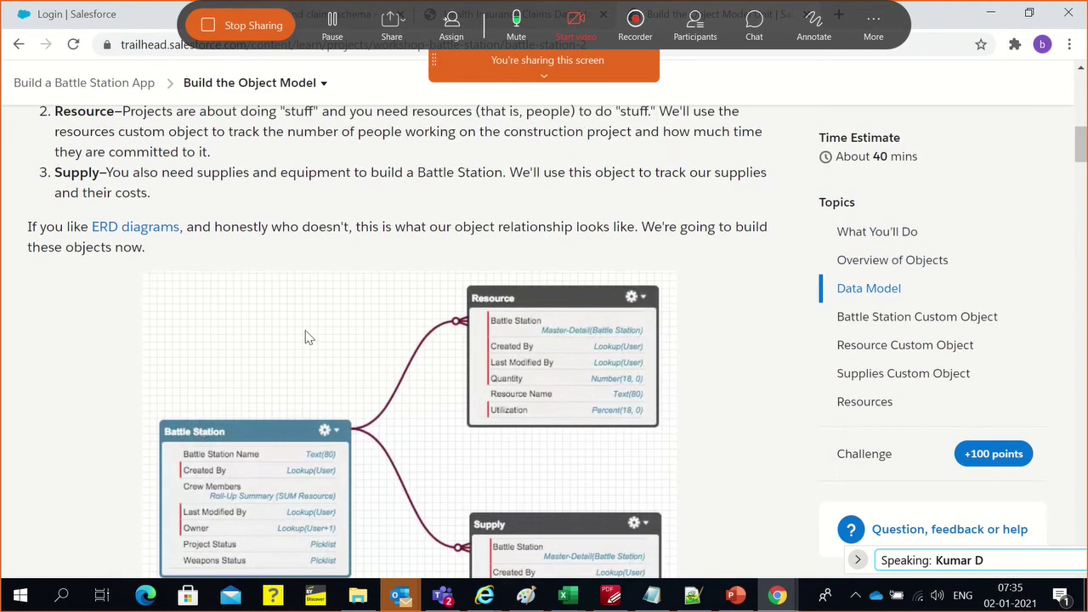
scroll(228, 387, down, 1)
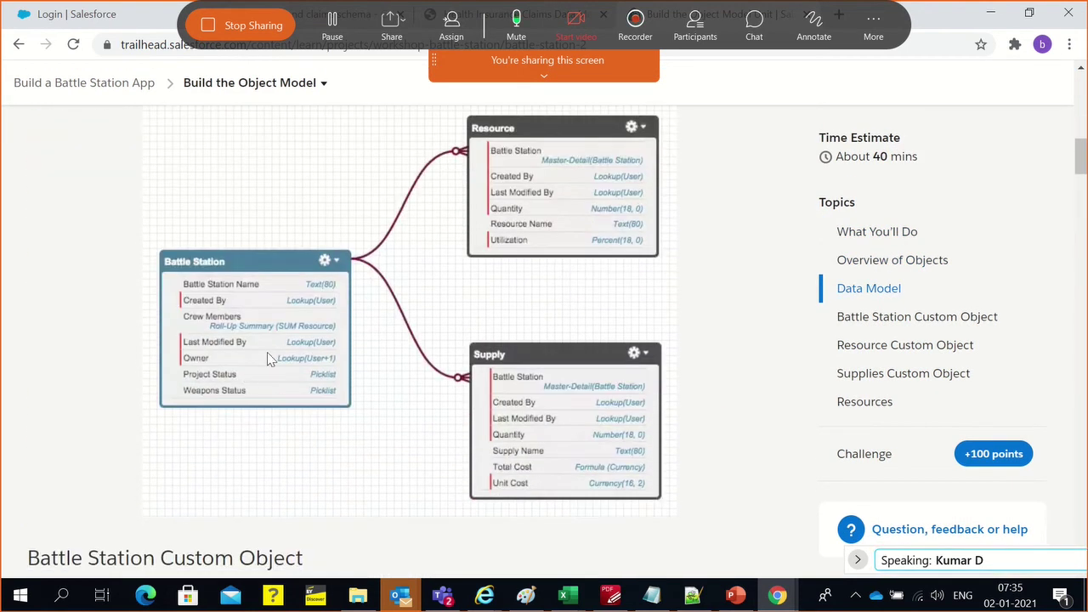
scroll(332, 448, down, 10)
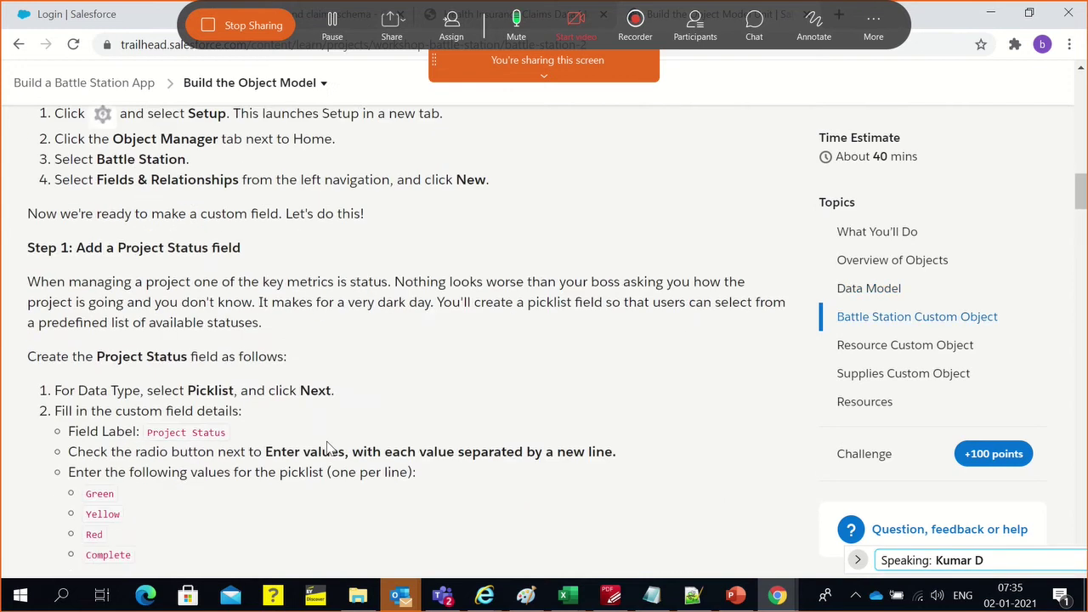
scroll(327, 448, down, 11)
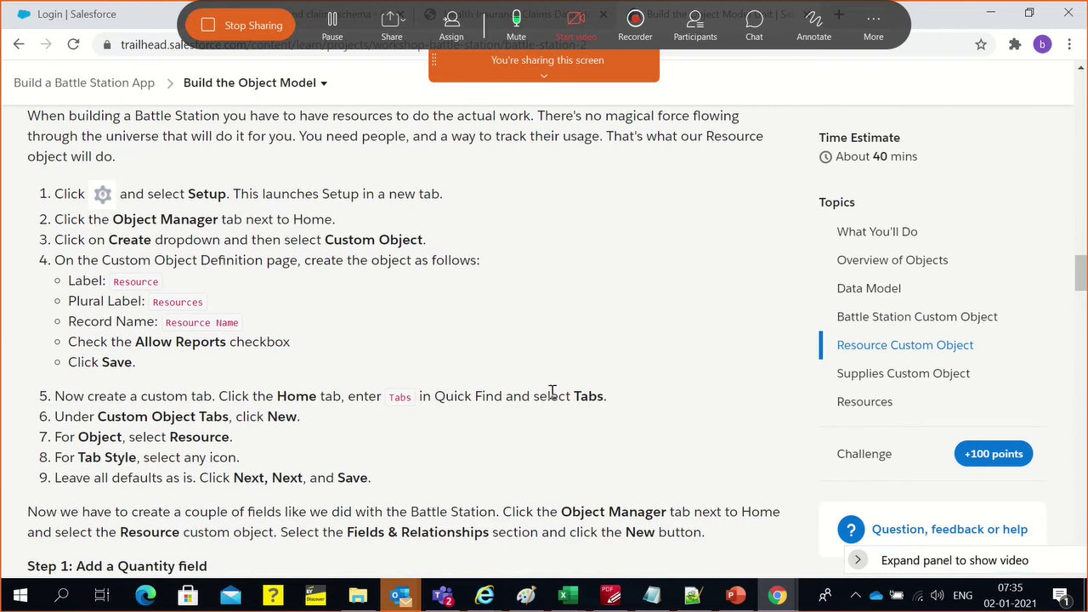
scroll(552, 391, down, 6)
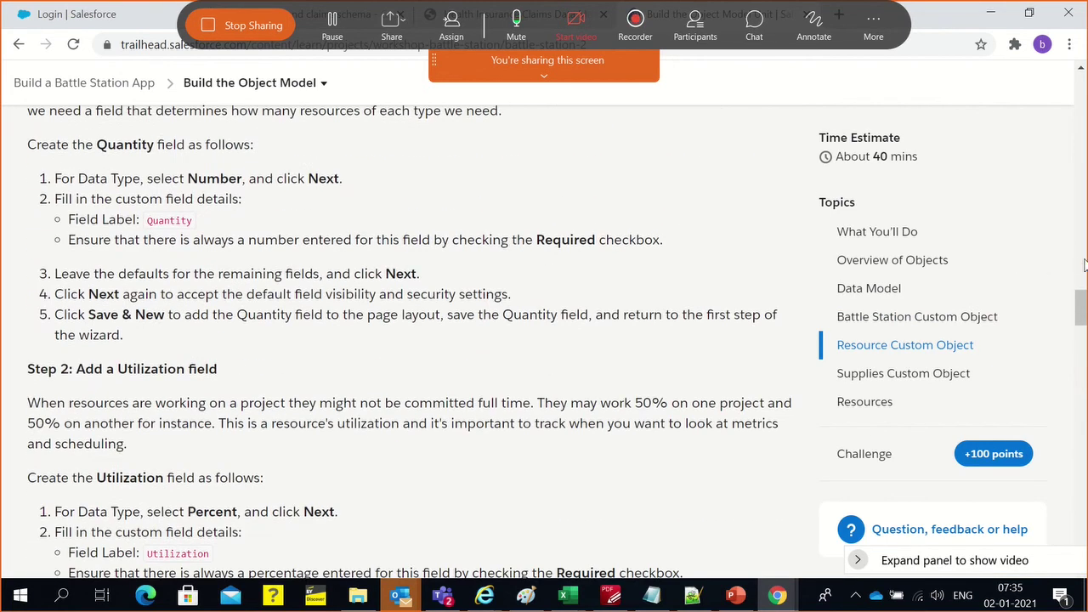
- Check the shared-screen preview in Webex, and review the project's unit list again from the start of the Build the Object Model unit
click(510, 85)
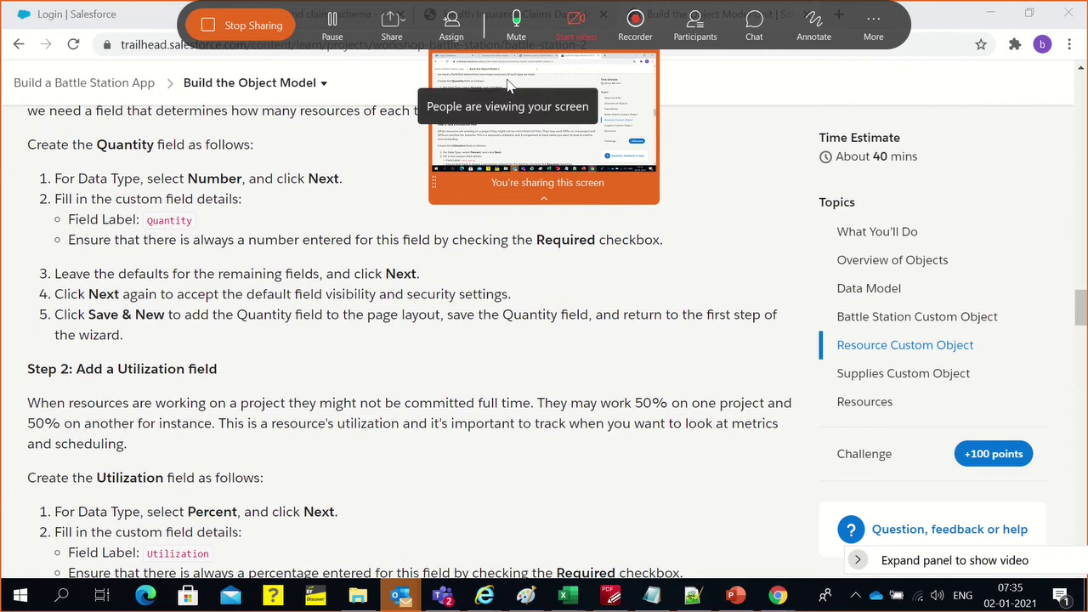
click(542, 198)
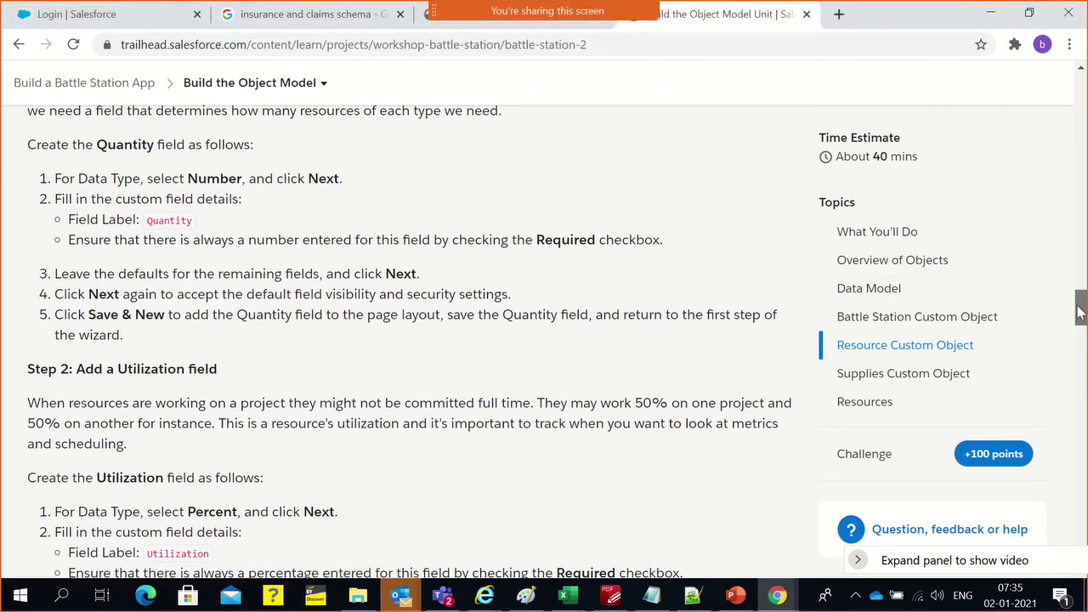
drag(1081, 310, 1081, 89)
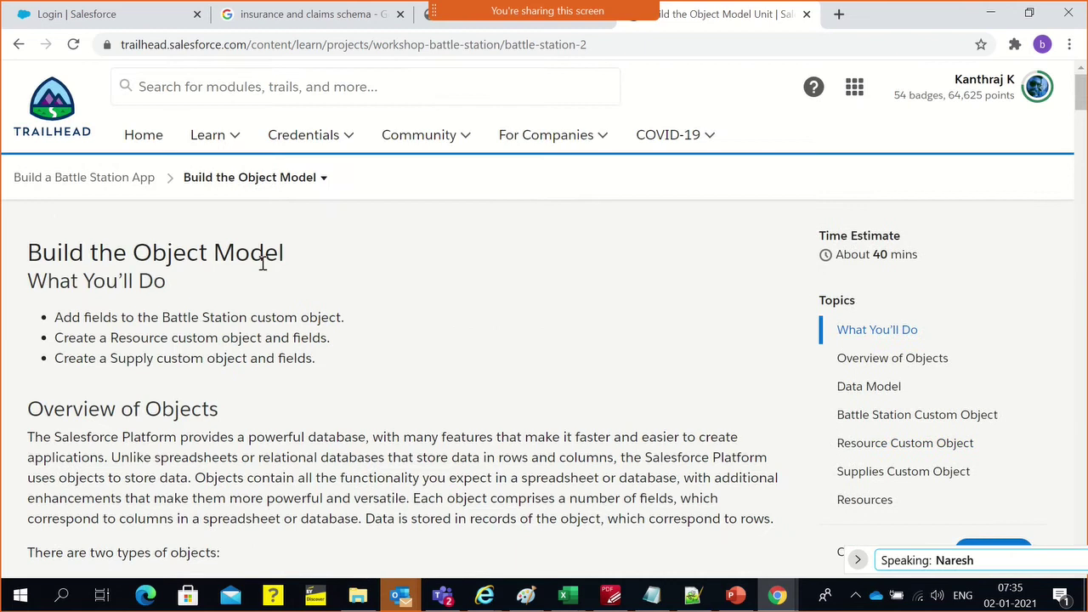
click(274, 178)
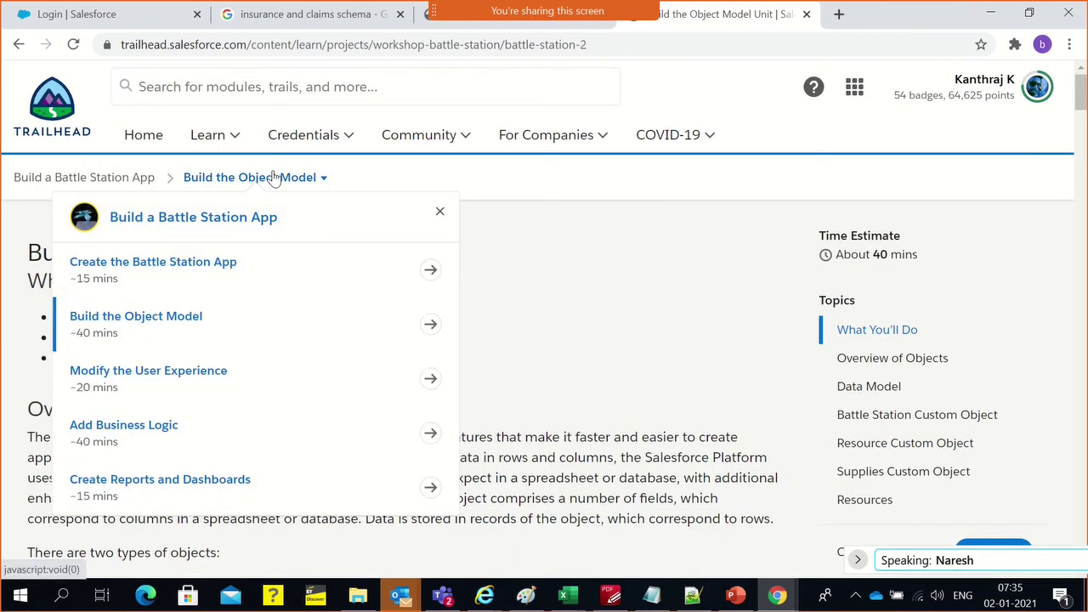
click(606, 263)
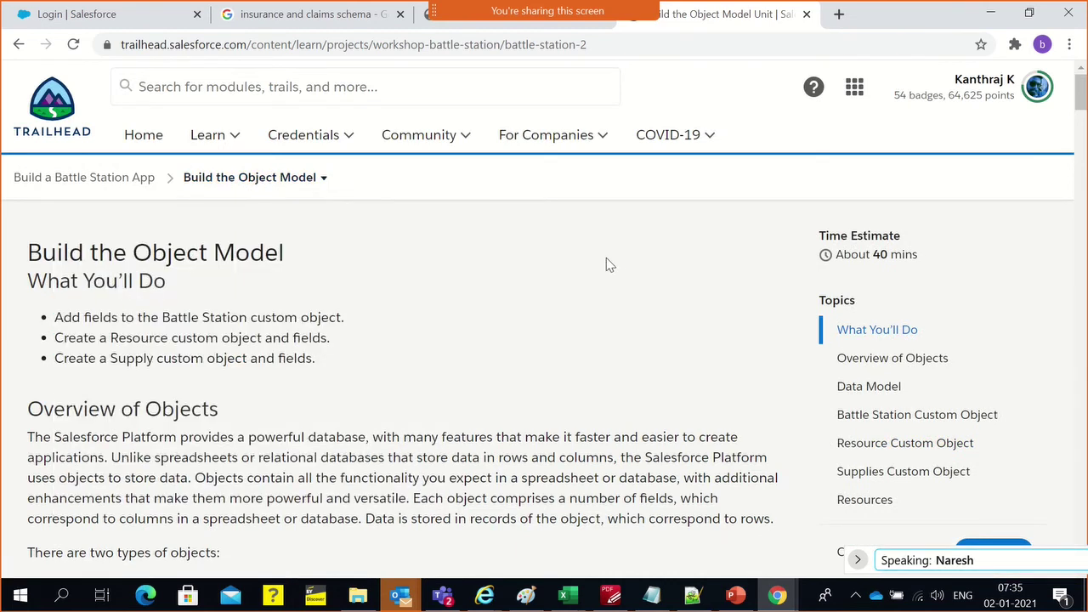
- Review the Data Model section's three custom objects and the diagram relating Battle Station, Resource and Supply
scroll(204, 335, down, 5)
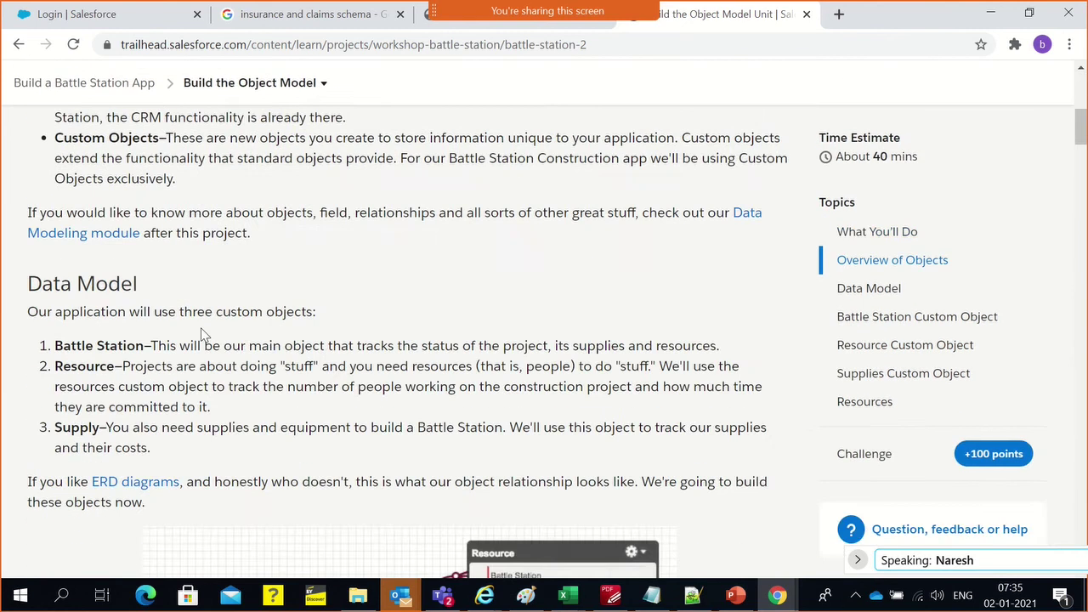
scroll(204, 335, down, 3)
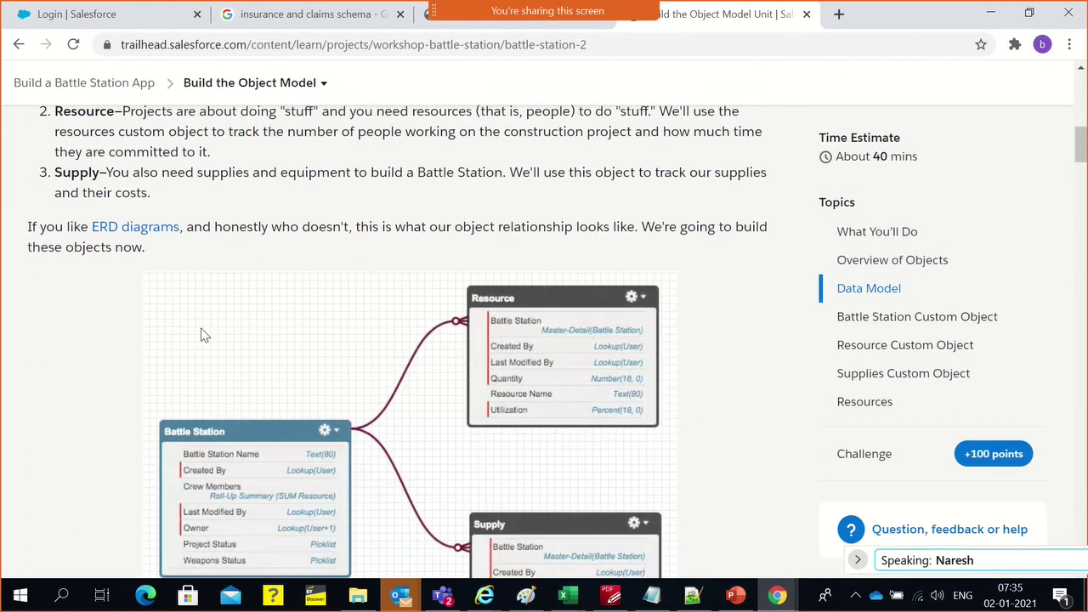
scroll(202, 335, down, 3)
scroll(201, 335, up, 6)
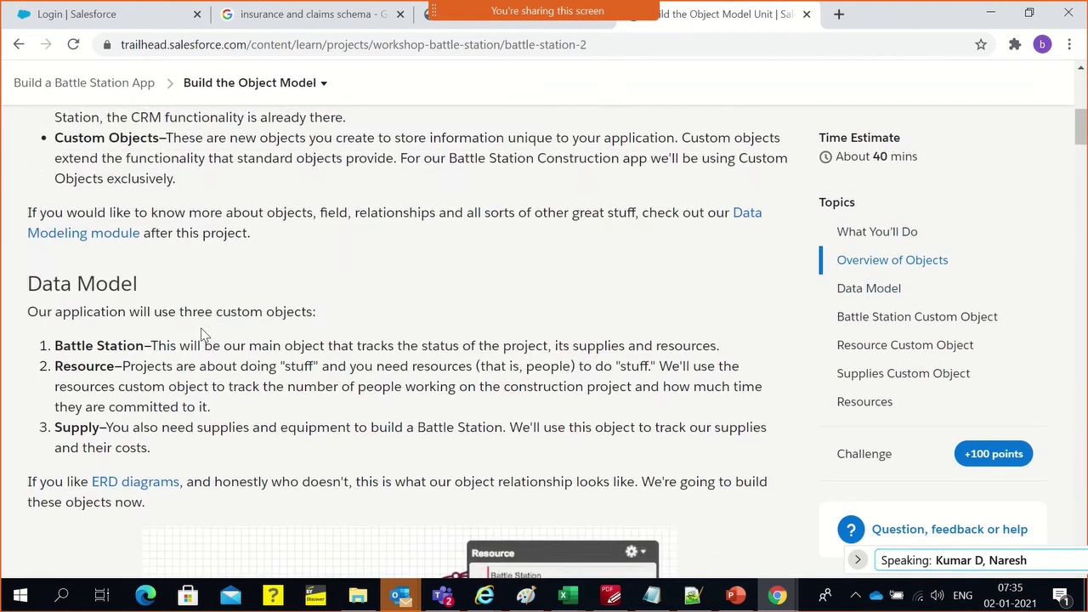
- Highlight the sentence recommending the Data Modeling module, and review the Overview of Objects and What You'll Do sections
scroll(205, 335, up, 2)
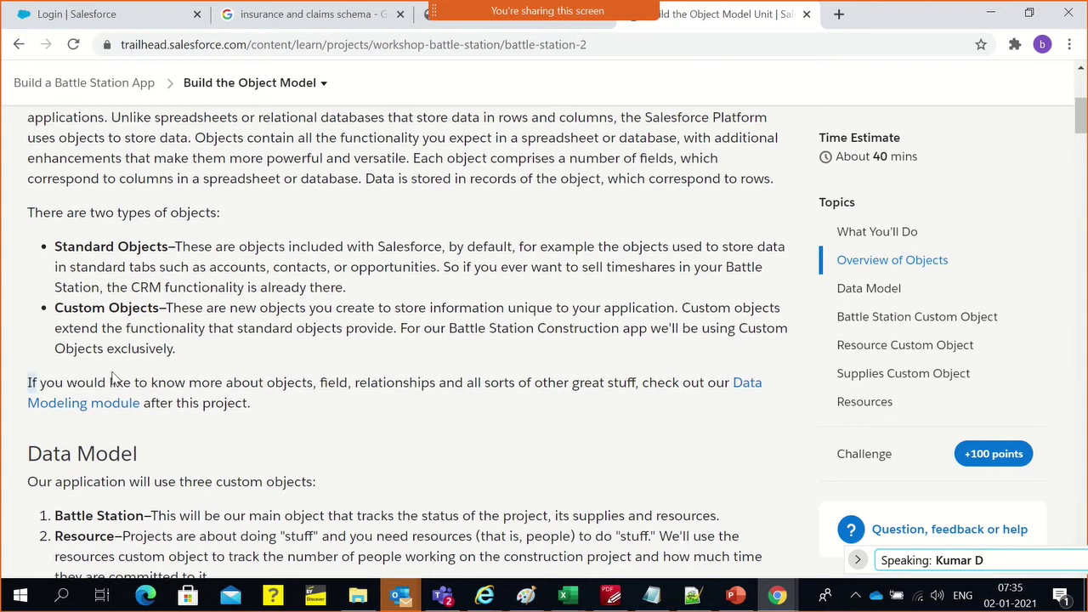
drag(29, 382, 763, 410)
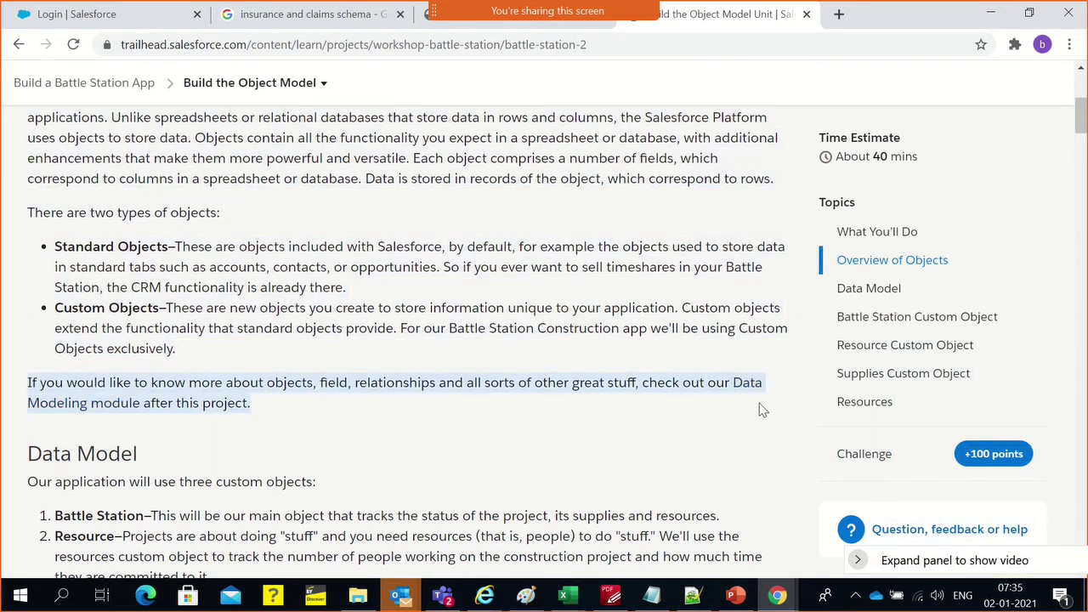
click(541, 414)
scroll(274, 422, up, 1)
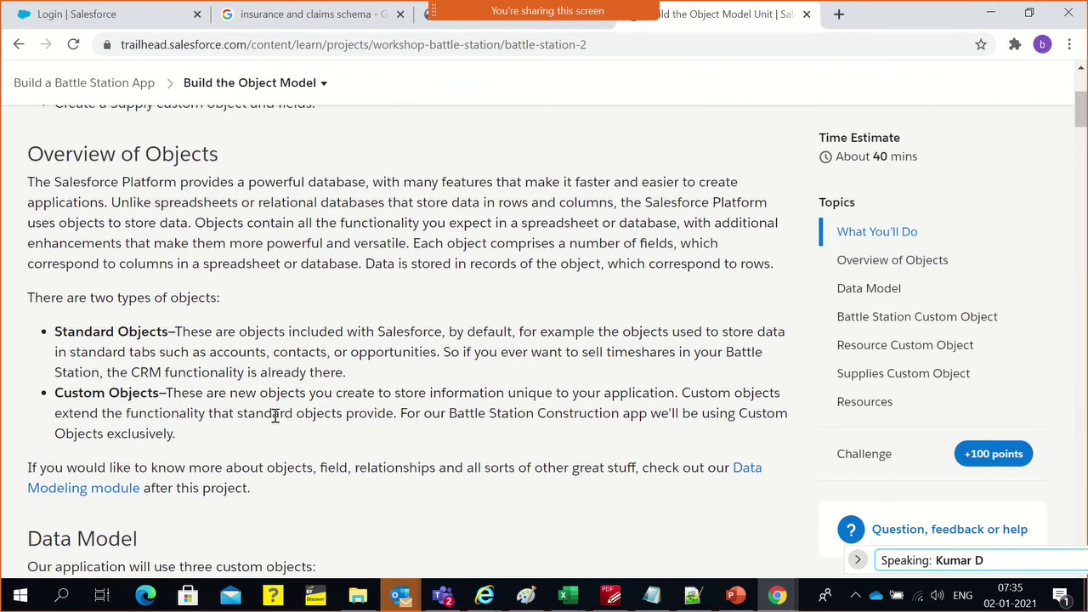
scroll(275, 413, up, 1)
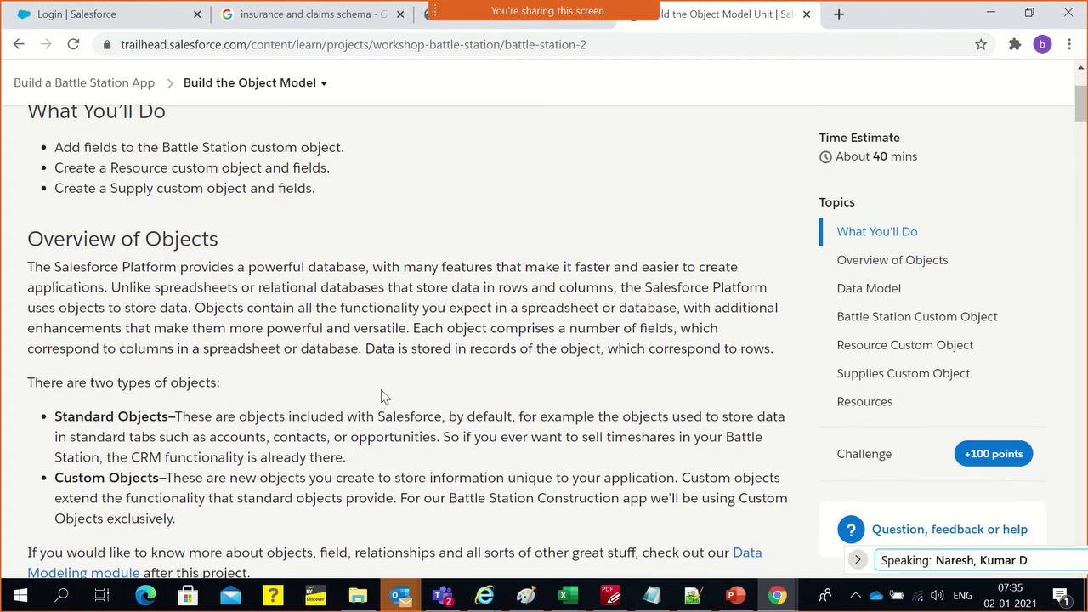
scroll(380, 401, up, 2)
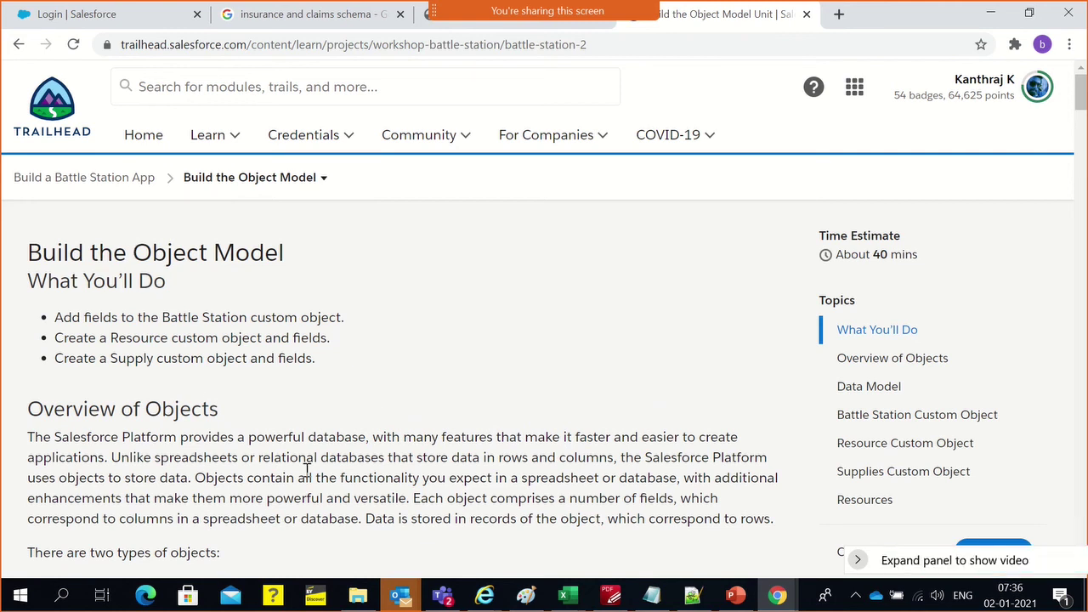
- Skim to the Battle Station Custom Object section, and switch to the Add Business Logic unit to read its Utilization validation rule instructions
scroll(283, 454, down, 9)
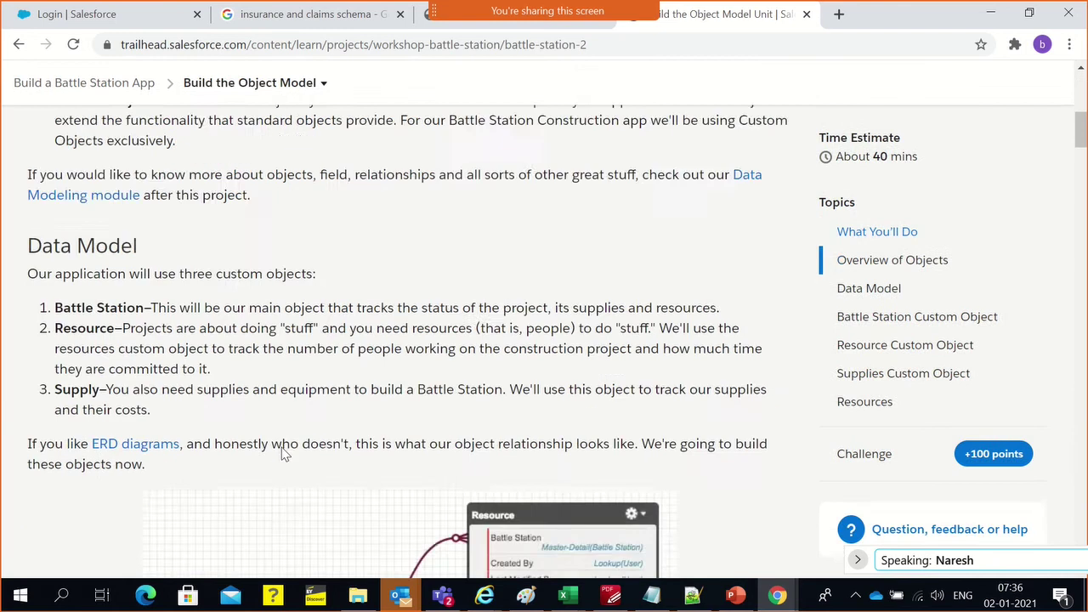
scroll(284, 453, down, 5)
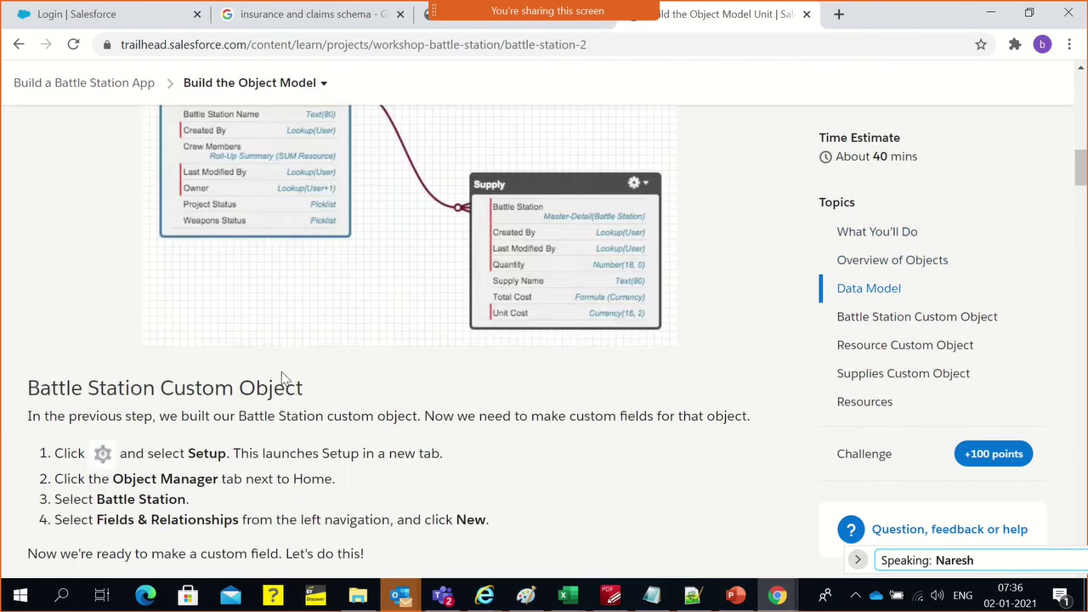
click(256, 83)
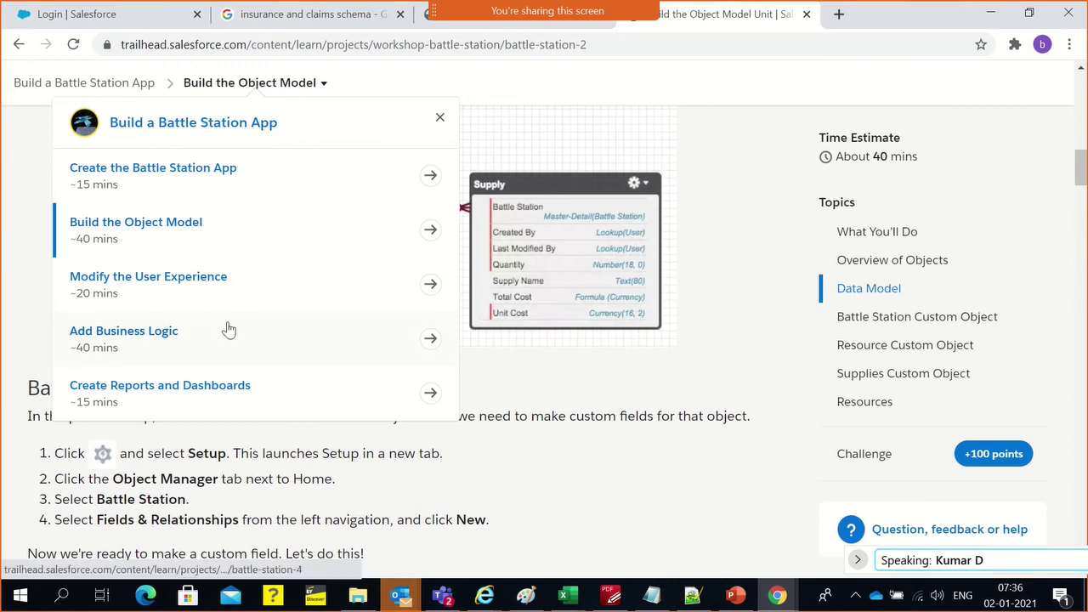
click(117, 342)
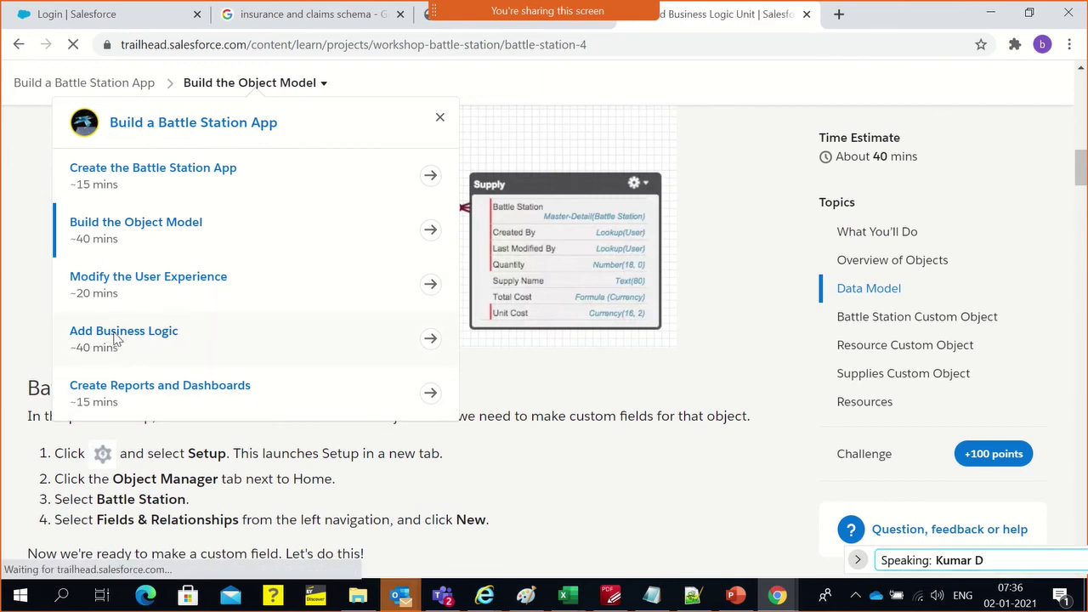
scroll(292, 400, down, 5)
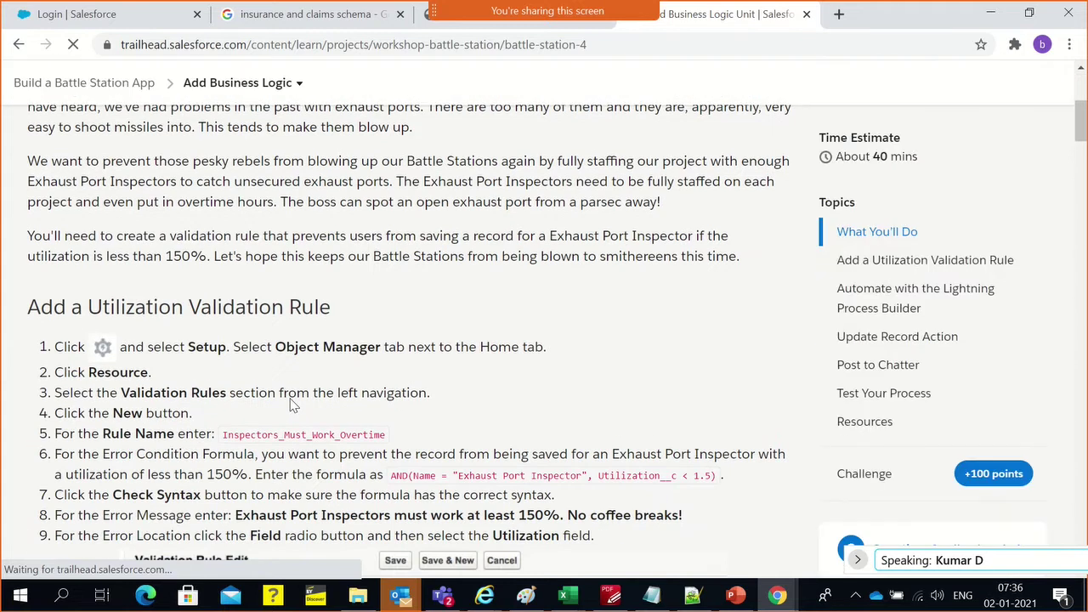
scroll(292, 405, down, 4)
scroll(298, 264, up, 2)
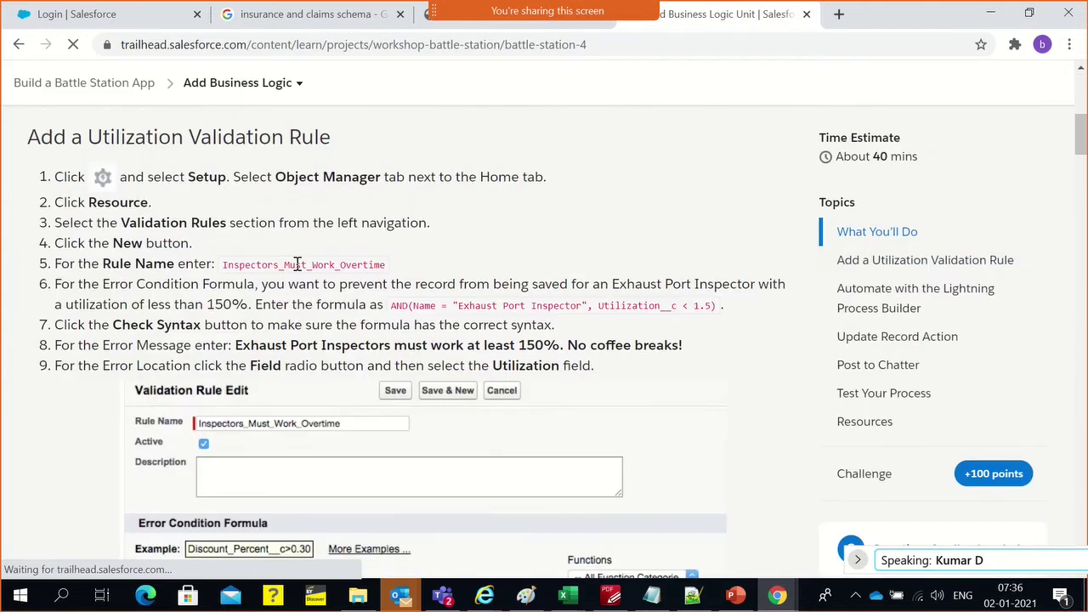
- Read the Add Business Logic unit's validation error message, Lightning Process Builder, Update Record Action and Post to Chatter sections
scroll(588, 414, down, 7)
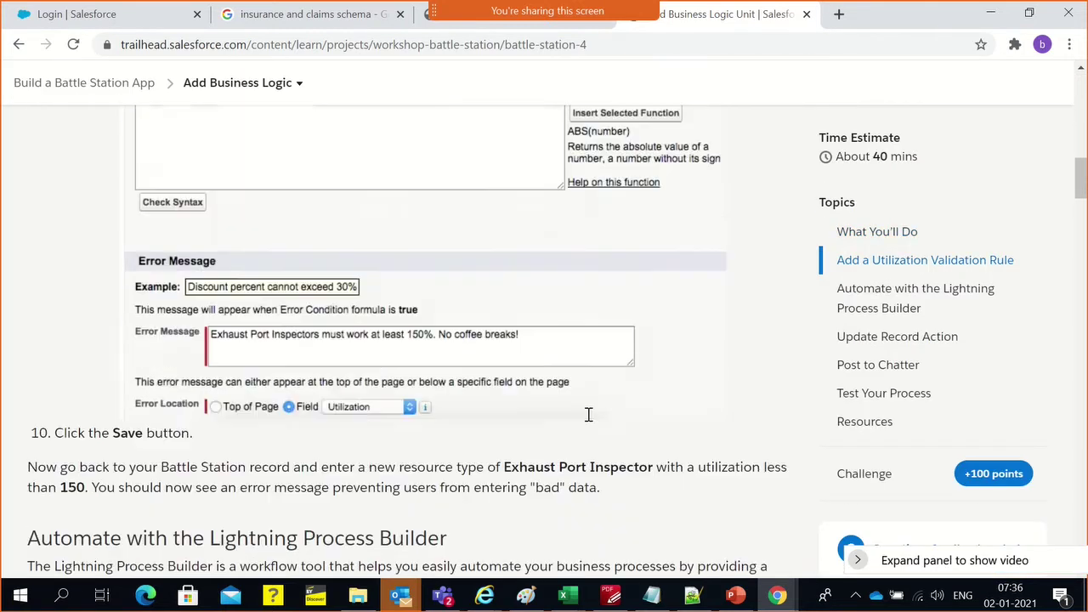
scroll(588, 414, down, 8)
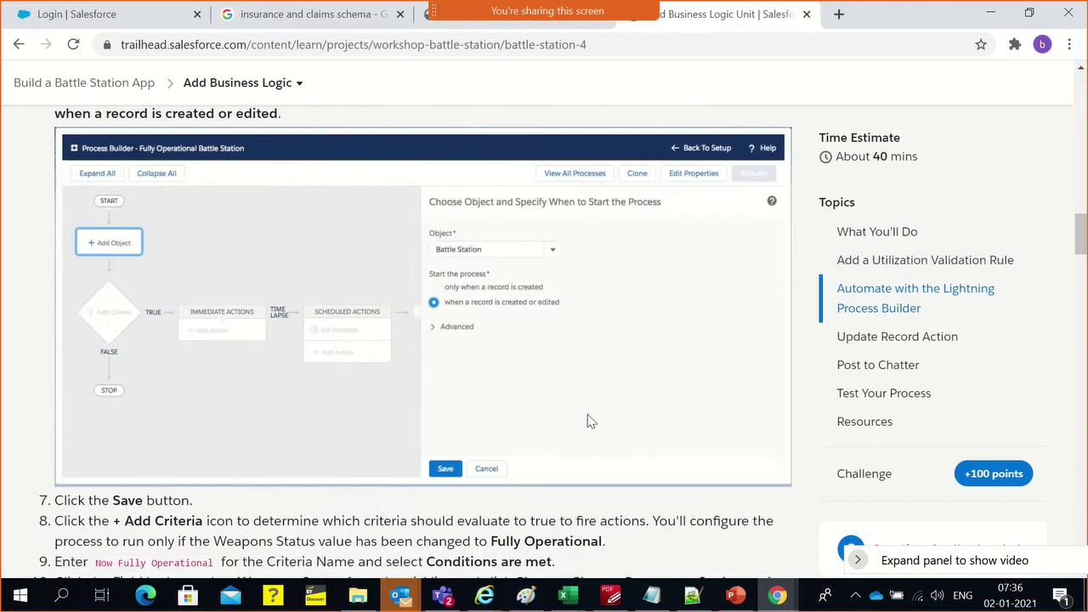
scroll(591, 420, down, 12)
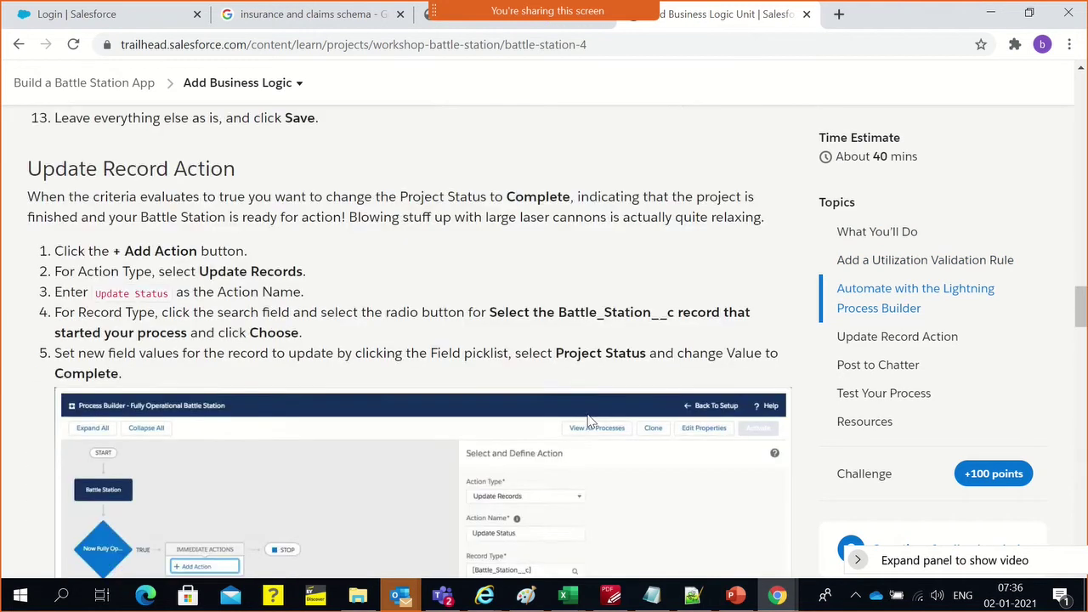
scroll(591, 421, down, 12)
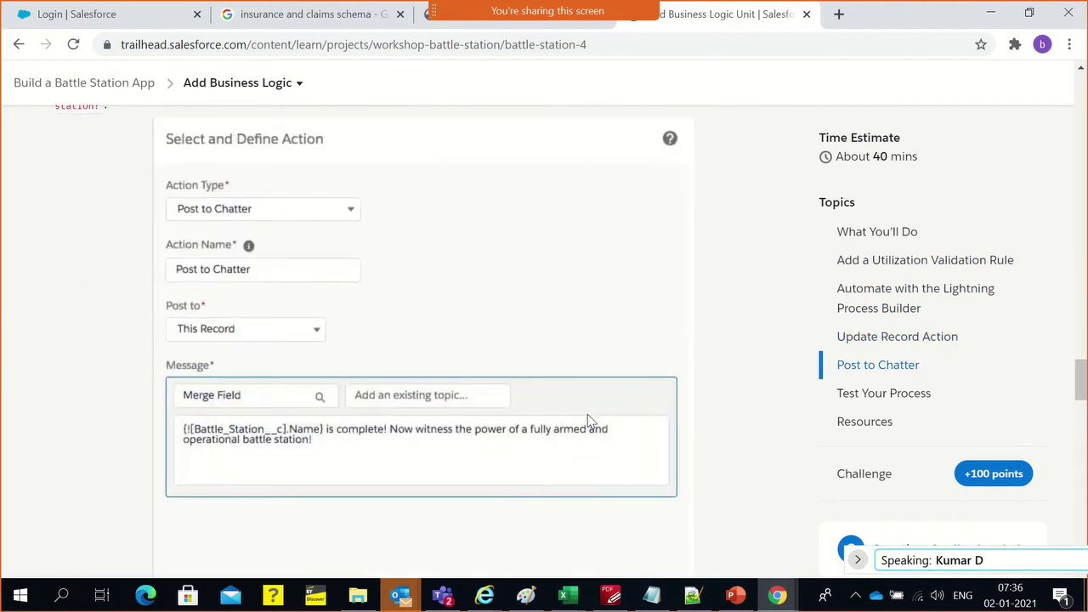
- Review the end of Post to Chatter and the Test Your Process, Resources and Verify Step sections of the Add Business Logic unit
scroll(591, 419, down, 3)
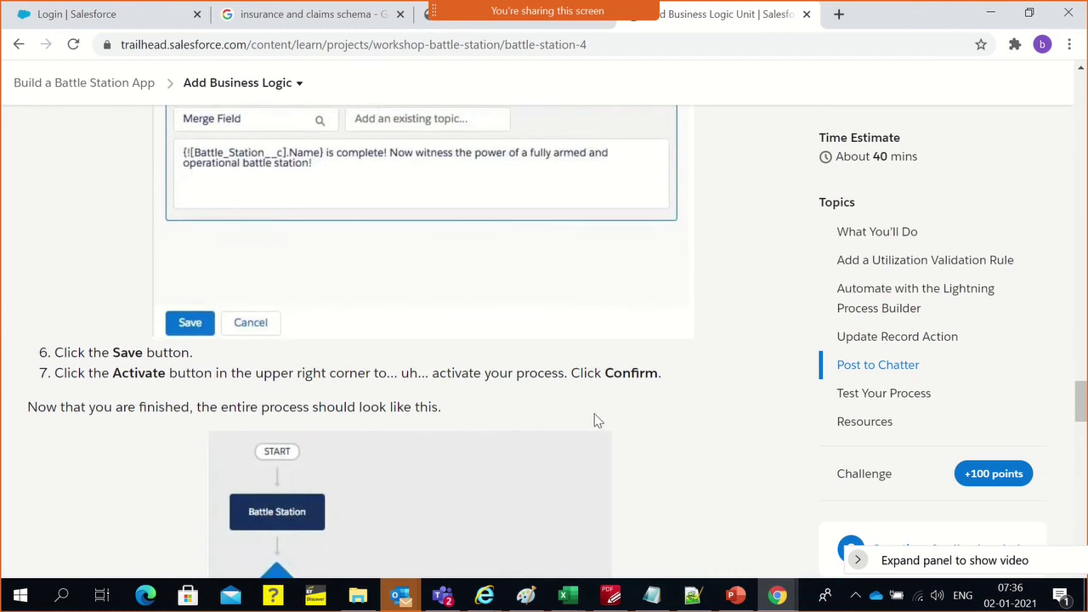
scroll(595, 413, down, 12)
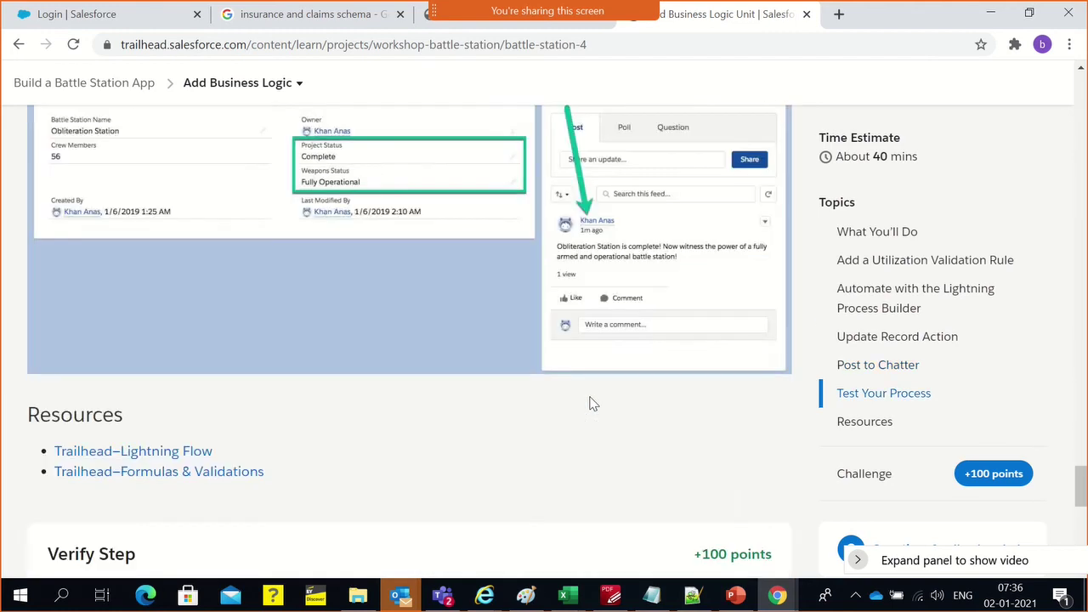
scroll(592, 404, down, 4)
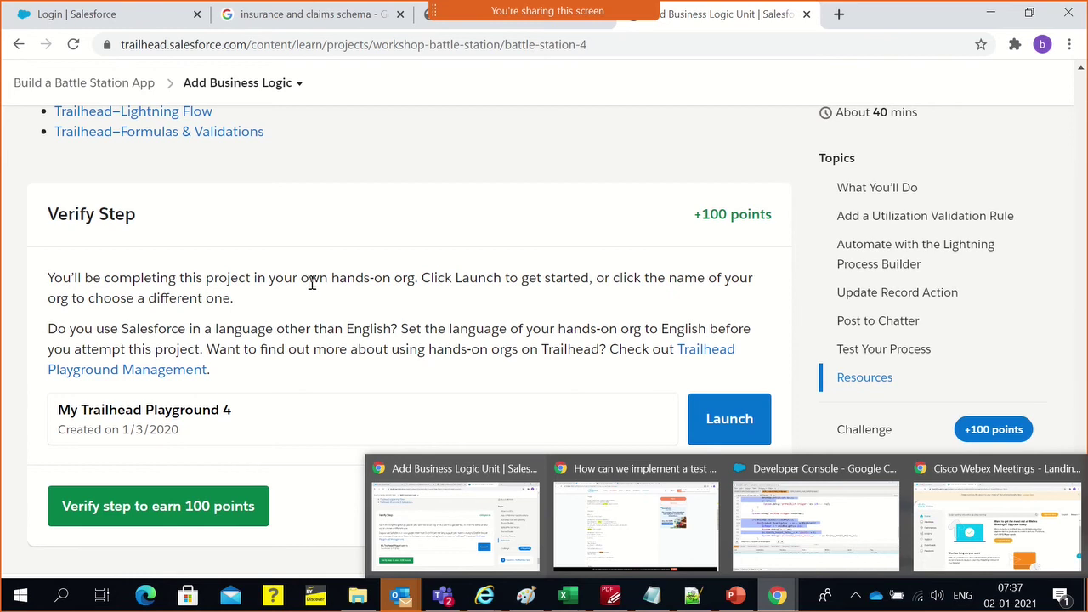
scroll(276, 336, down, 1)
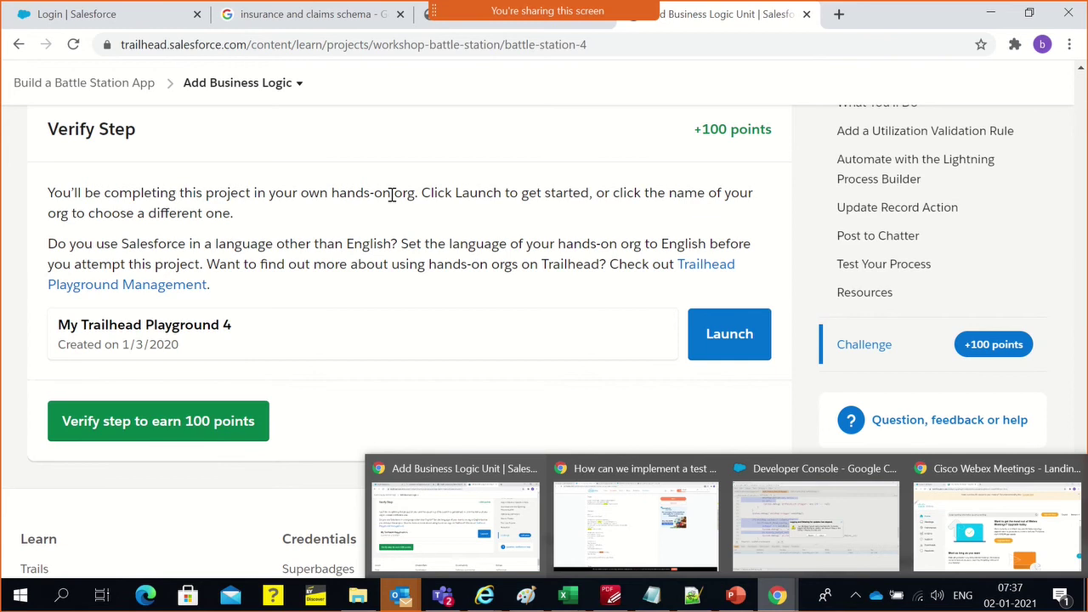
scroll(309, 274, up, 5)
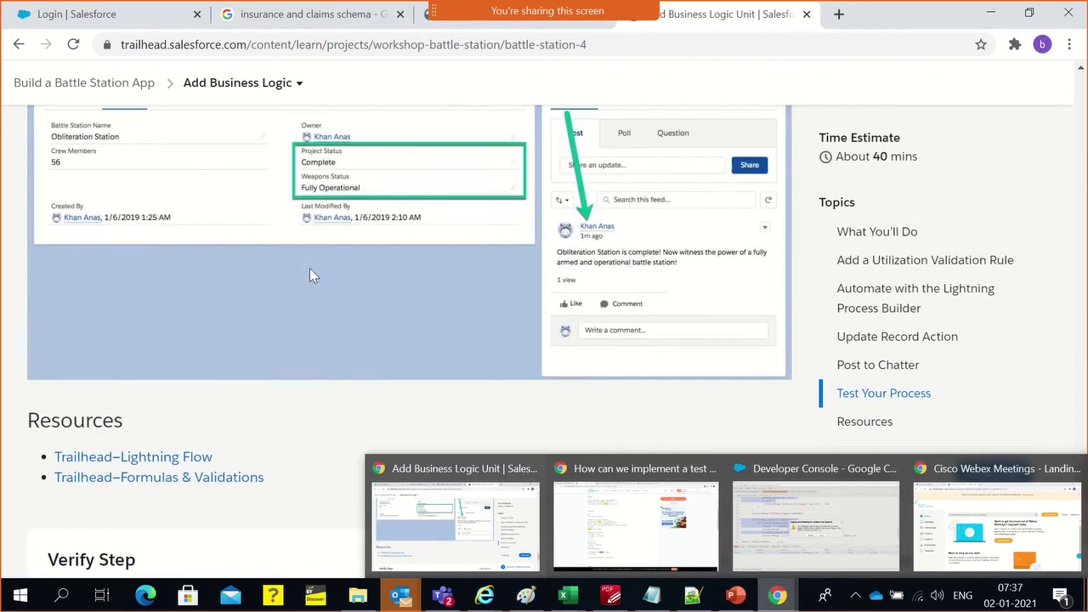
scroll(310, 269, down, 1)
scroll(310, 270, down, 1)
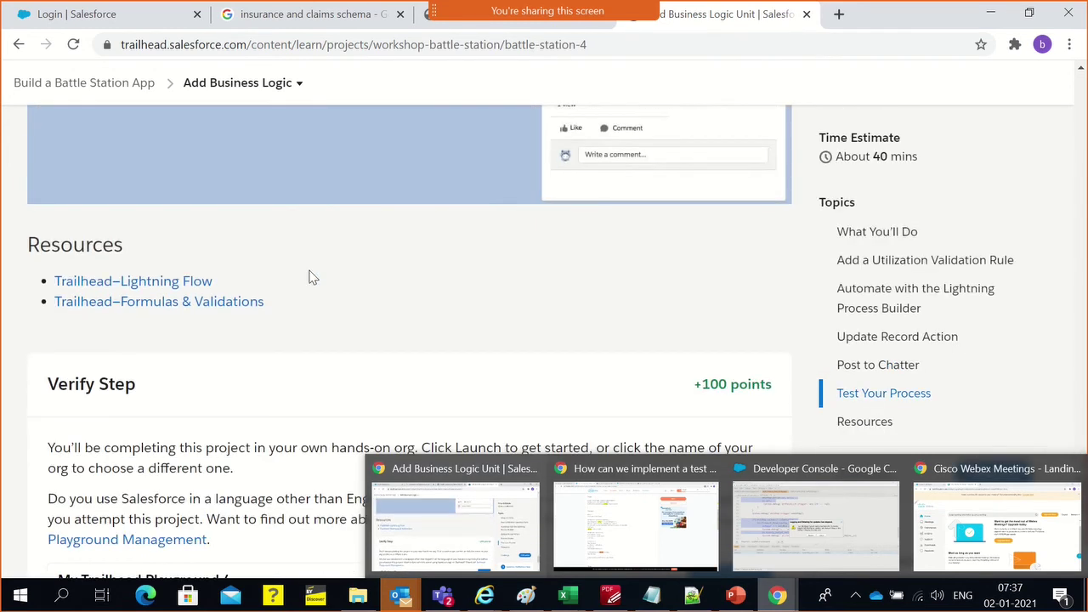
scroll(285, 328, down, 2)
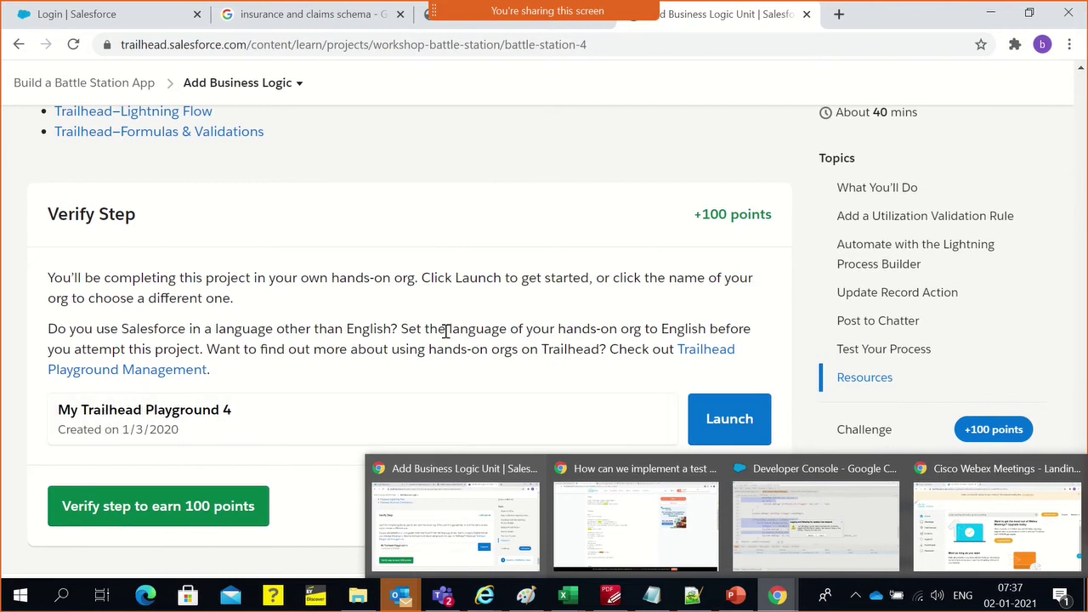
scroll(179, 283, up, 2)
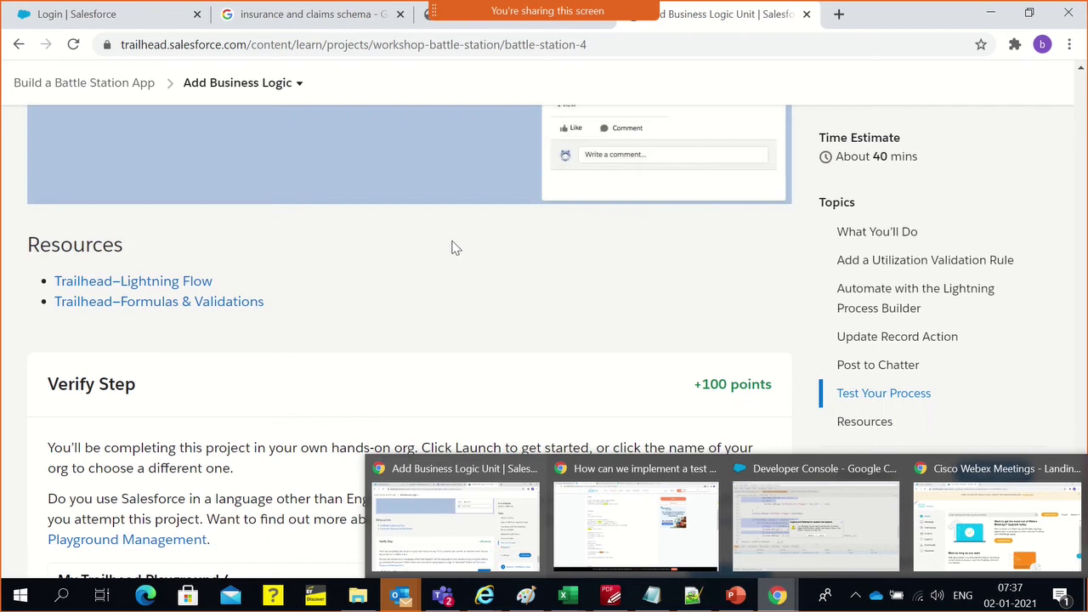
- Go back over the Test Your Process instructions, the process activation steps and the Post to Chatter action settings
scroll(432, 309, up, 12)
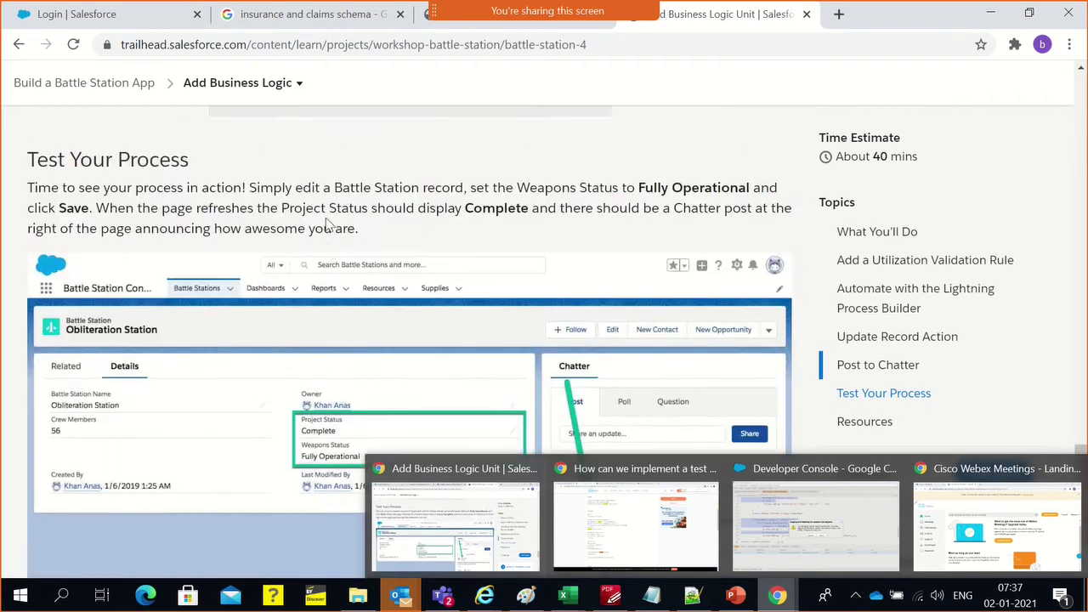
scroll(336, 228, up, 2)
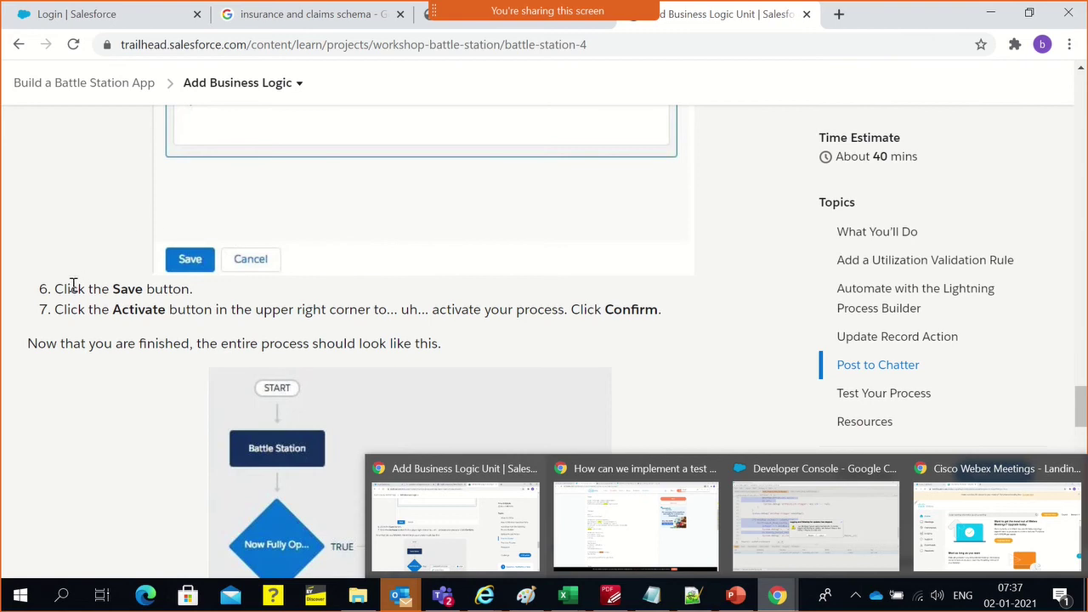
scroll(72, 276, up, 1)
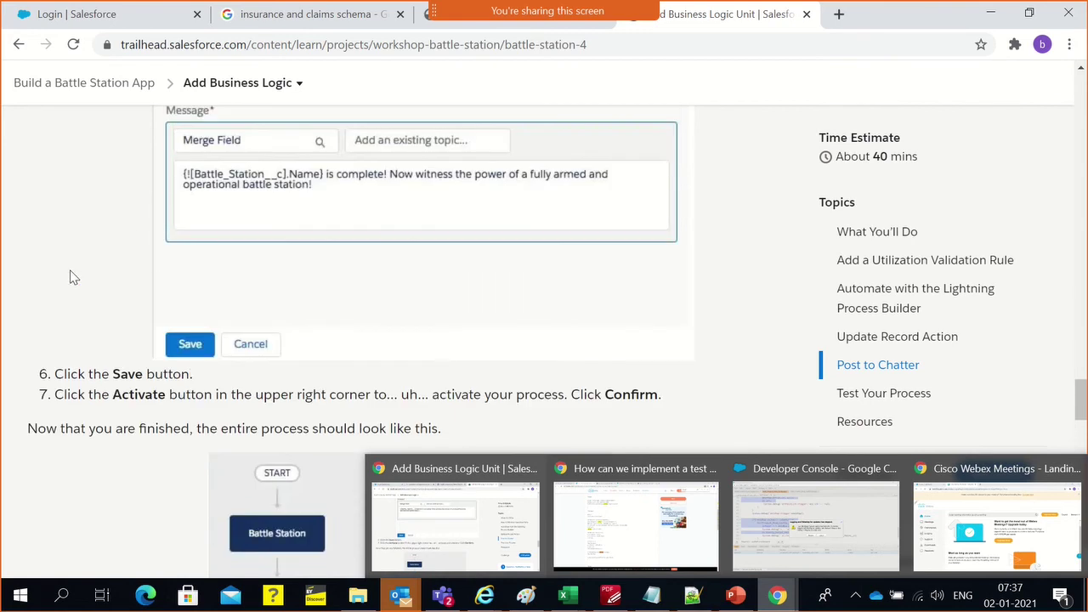
scroll(72, 277, up, 6)
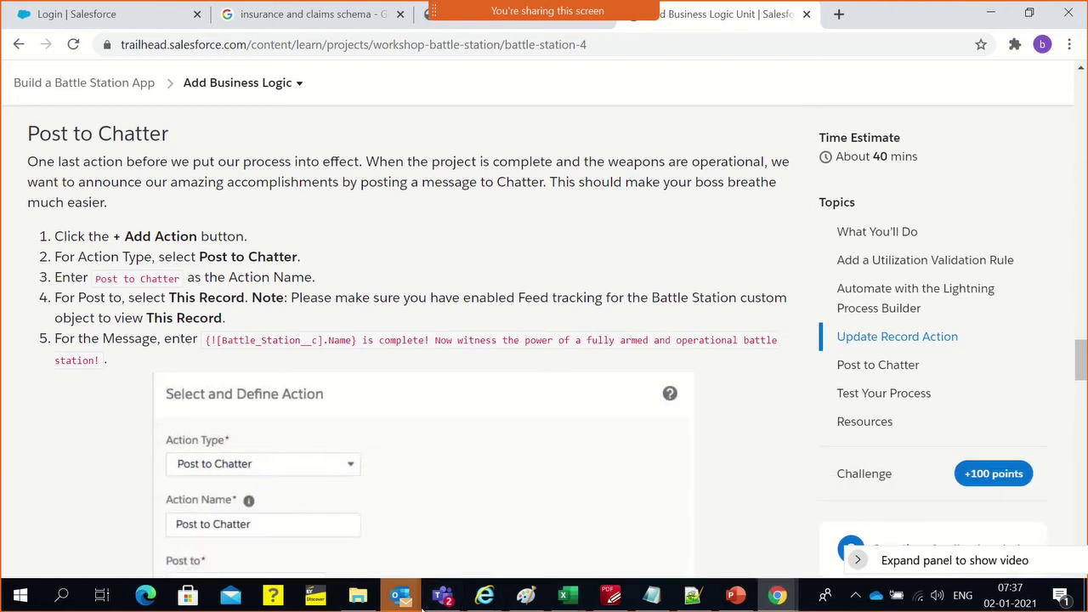
mouse_move(400, 595)
- Open Trailhead's Superbadges page from the credentials options in a new browser tab and bring it into view
scroll(272, 128, up, 10)
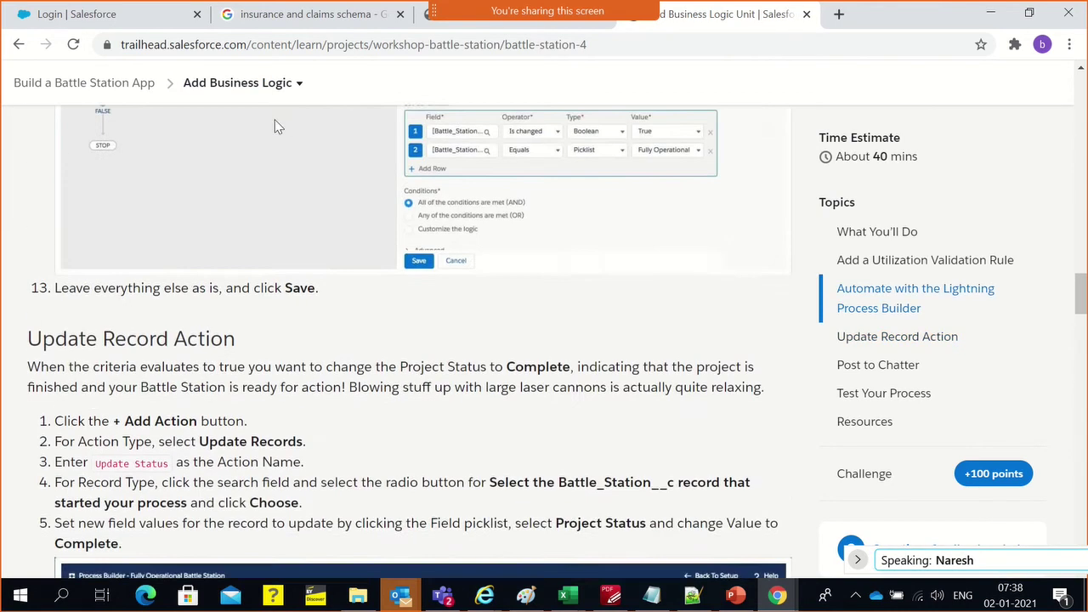
scroll(276, 126, up, 20)
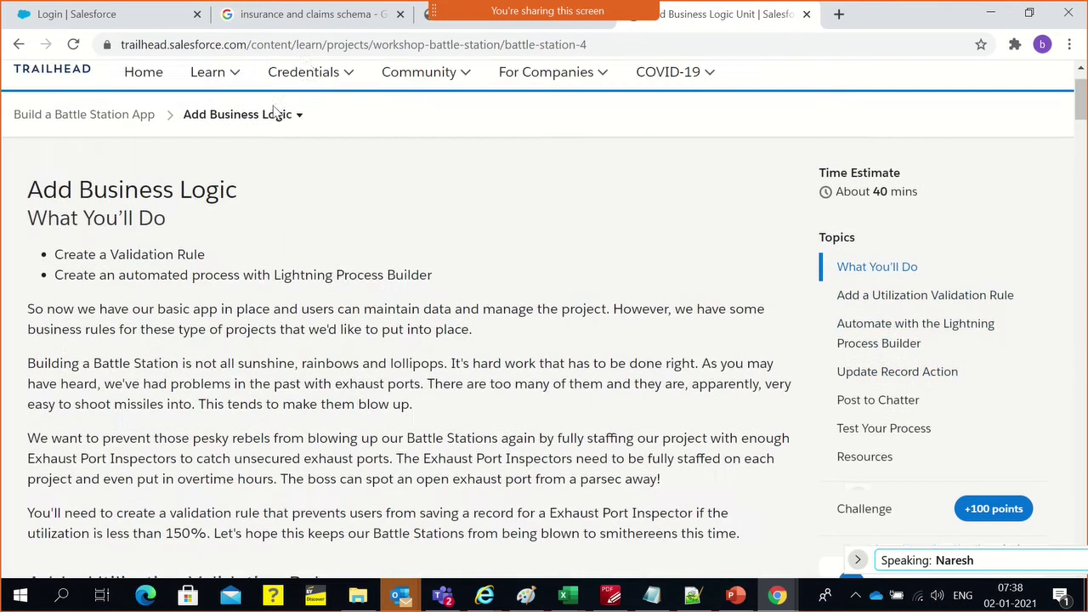
scroll(273, 107, up, 2)
click(322, 137)
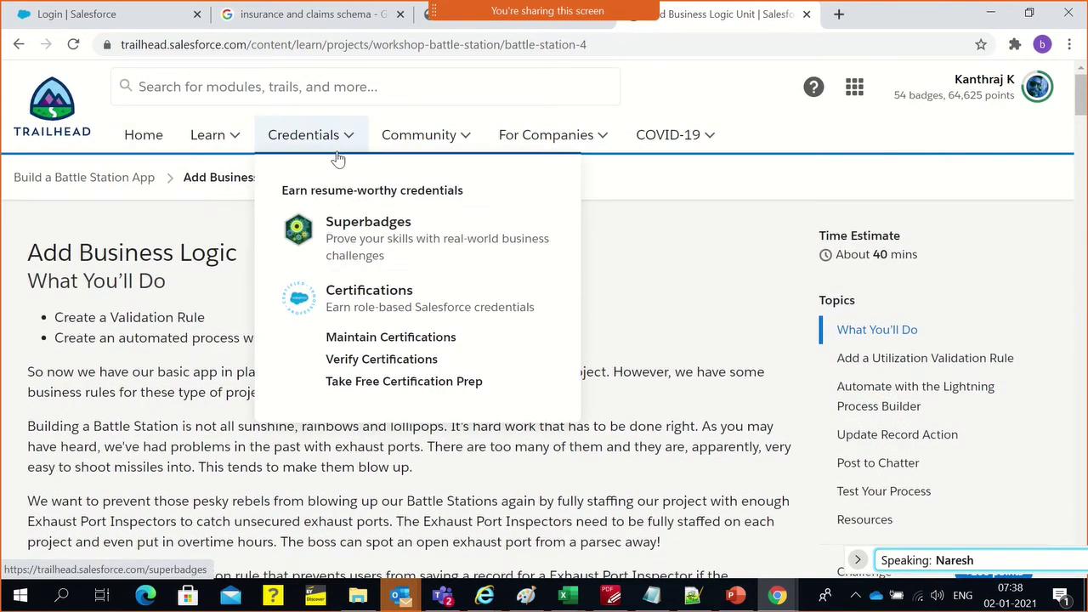
middle_click(344, 221)
click(822, 27)
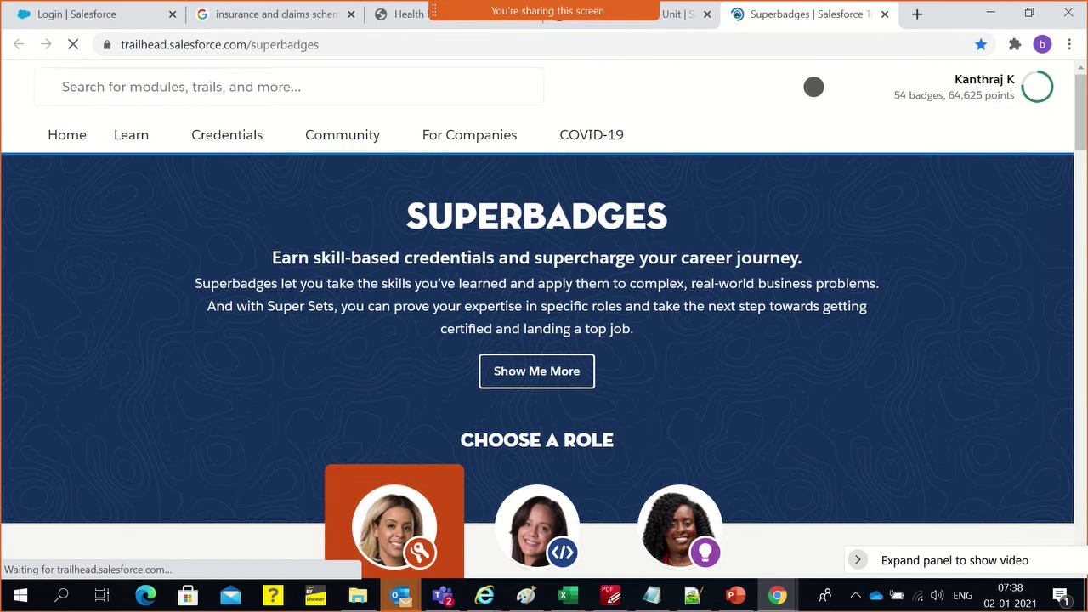
- Choose the Salesforce Developer role and review its Super Set and the More Superbadges for You section
scroll(1052, 398, down, 4)
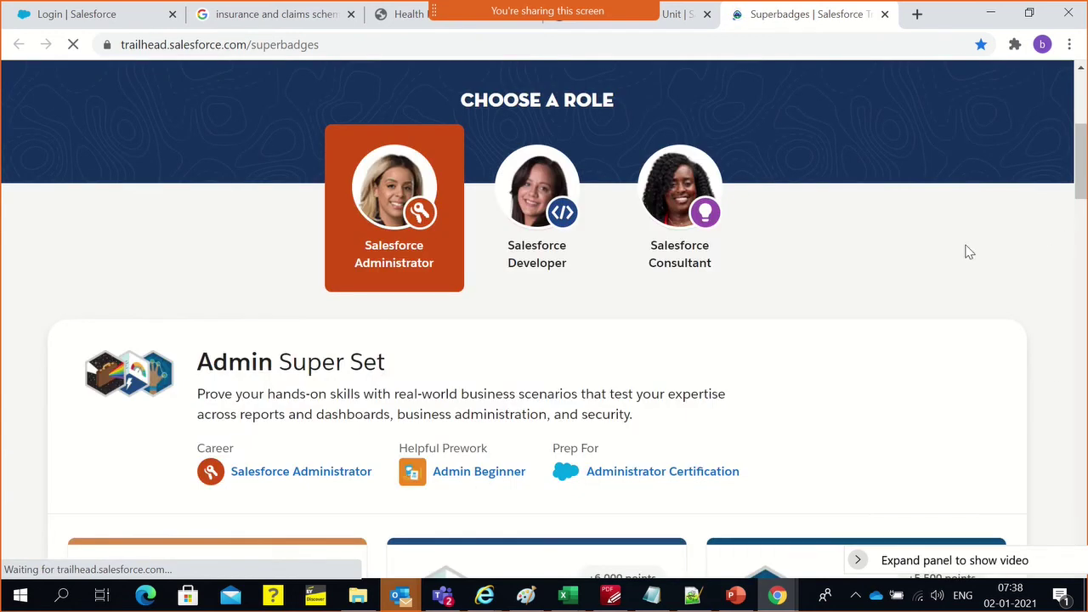
click(502, 243)
scroll(501, 241, down, 4)
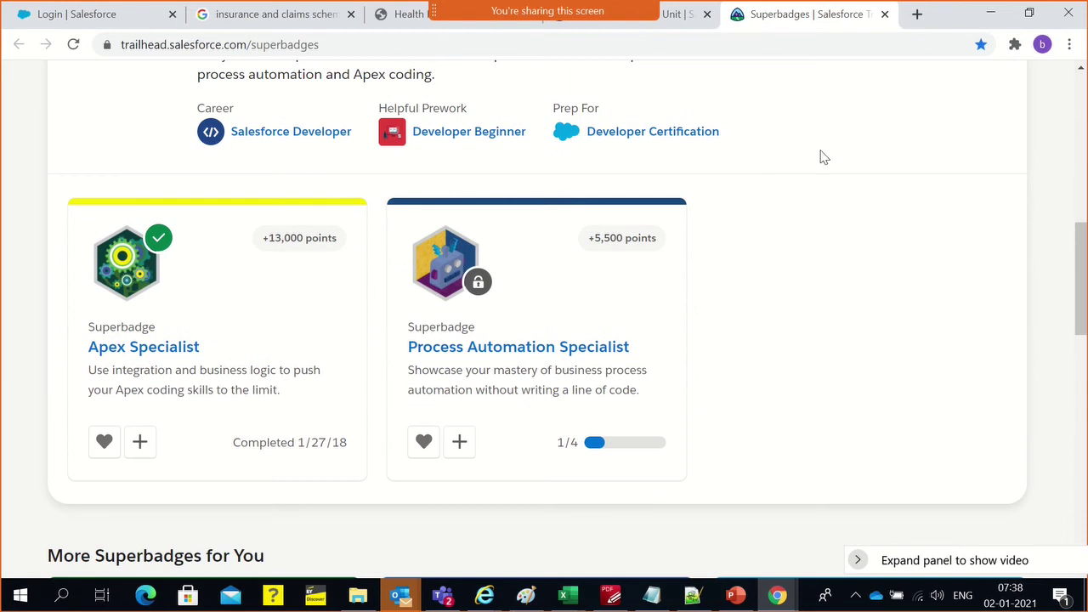
scroll(167, 306, down, 7)
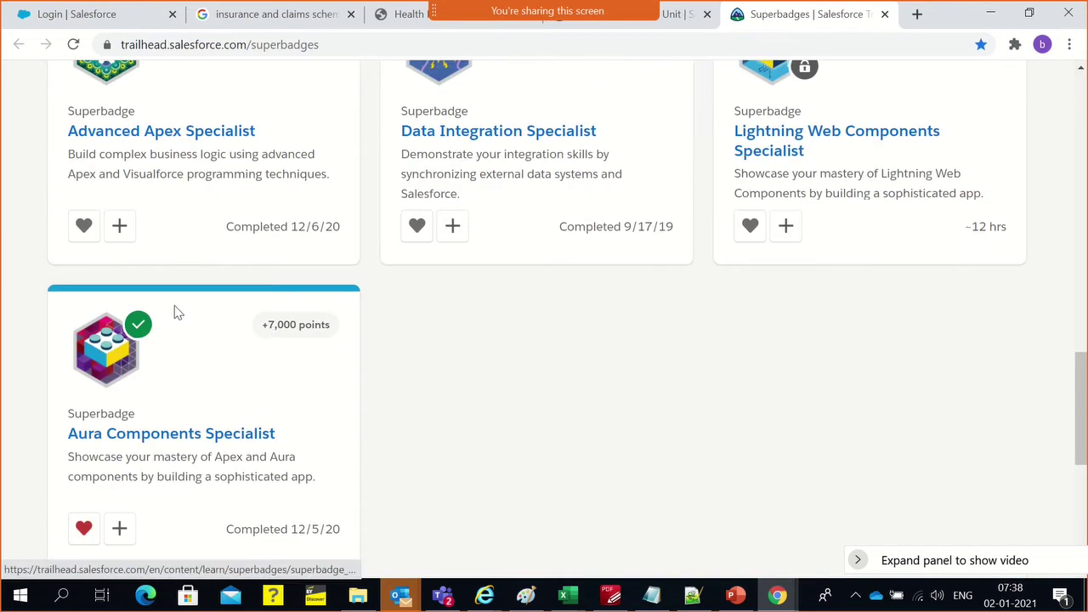
scroll(175, 313, up, 2)
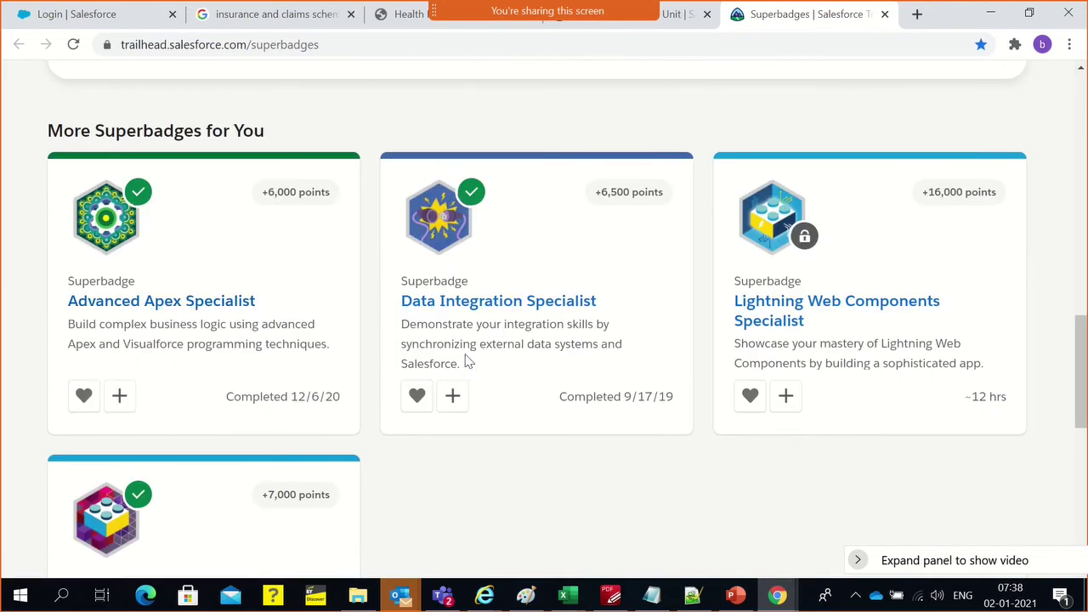
scroll(208, 317, up, 5)
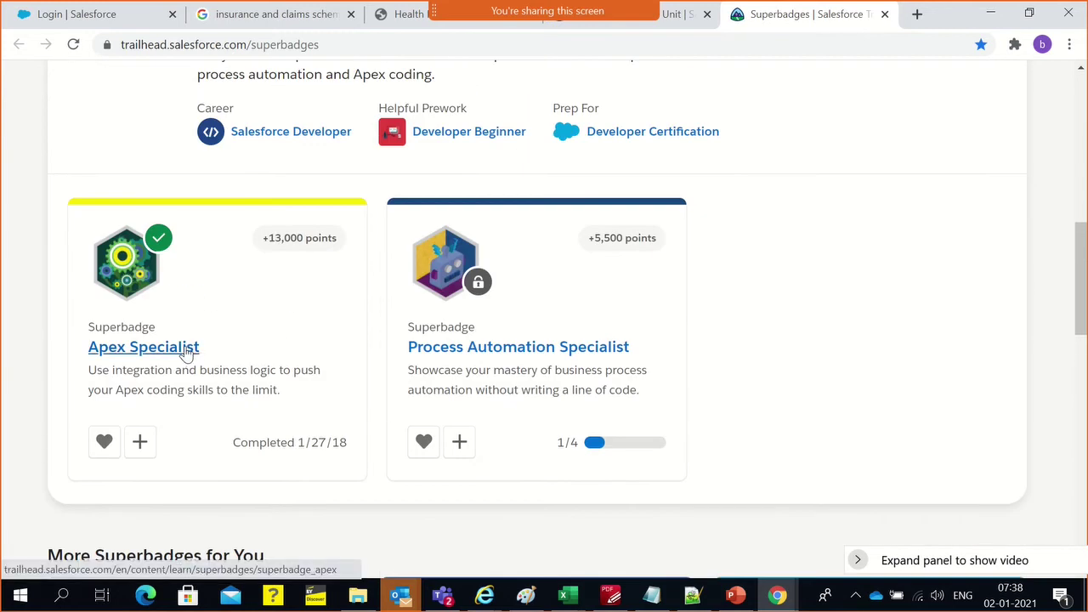
- Open the Apex Specialist superbadge and skim from its prerequisites and development org setup to the Business Requirements
click(186, 348)
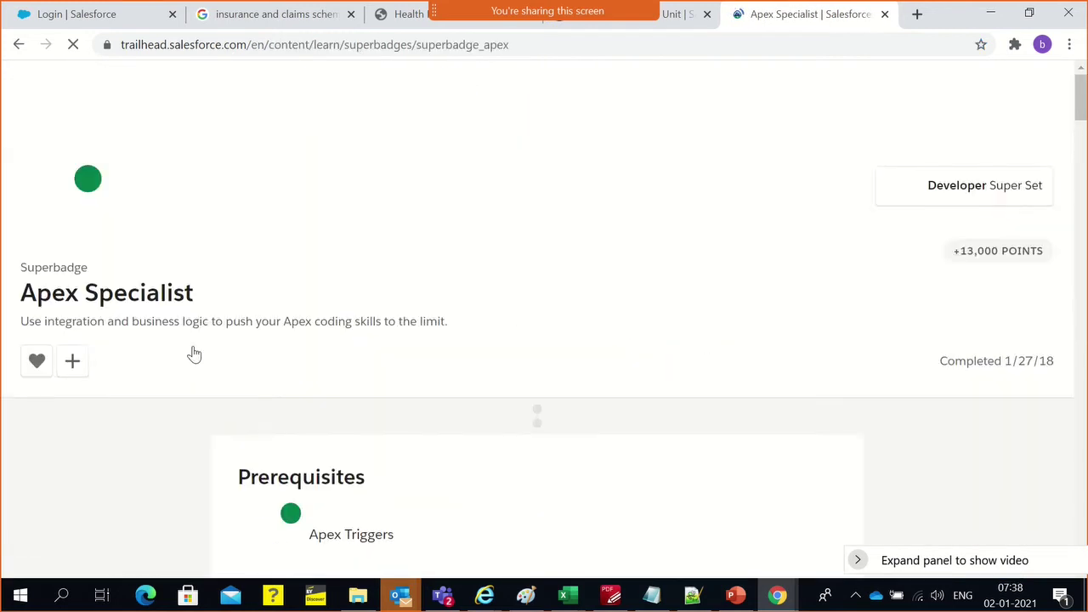
scroll(505, 377, down, 3)
scroll(505, 377, down, 4)
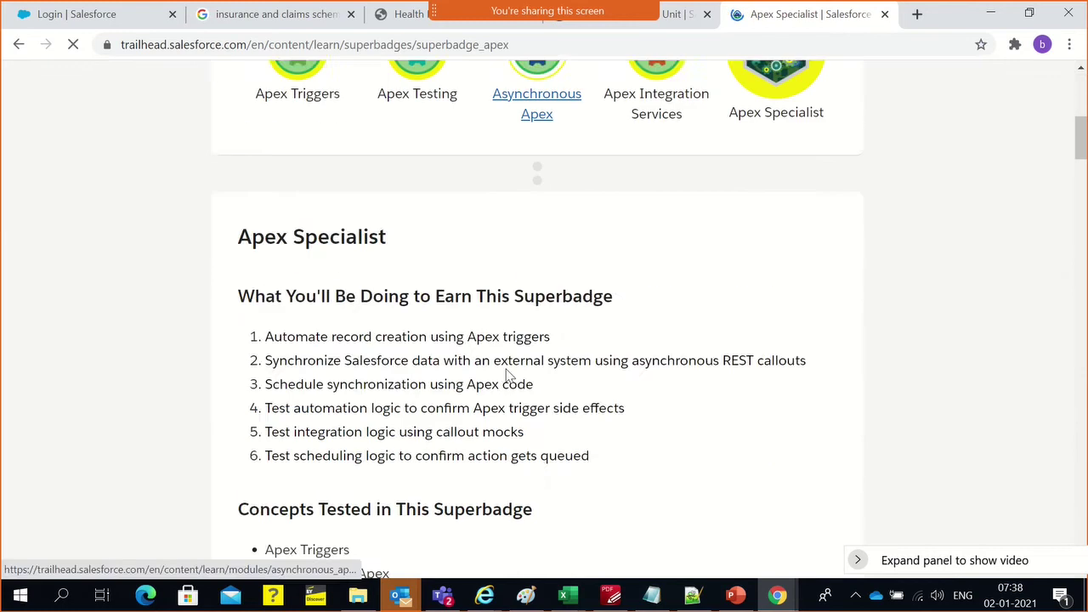
scroll(505, 376, down, 4)
scroll(536, 345, down, 3)
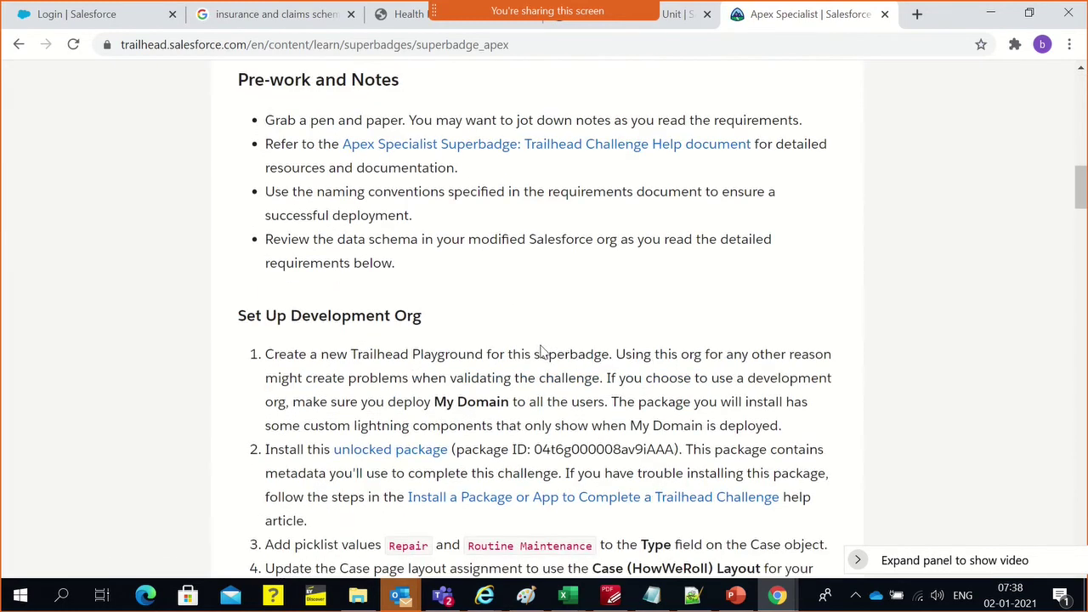
scroll(541, 350, down, 20)
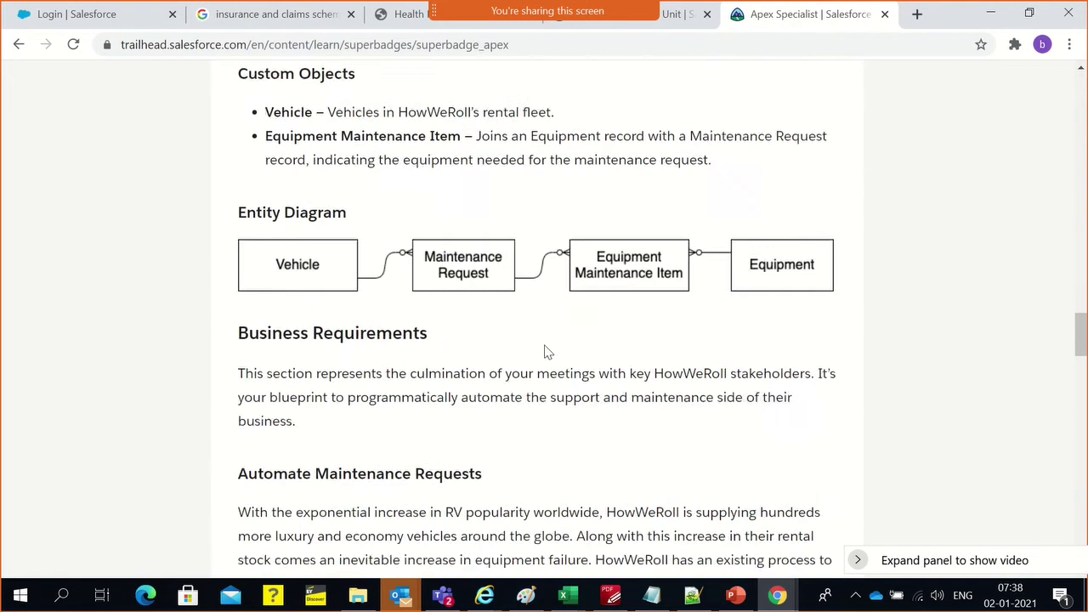
scroll(547, 352, down, 5)
- Review the superbadge's standard and custom objects, entity diagram, Automate Maintenance Requests and Synchronize Inventory Management requirements
scroll(551, 350, up, 8)
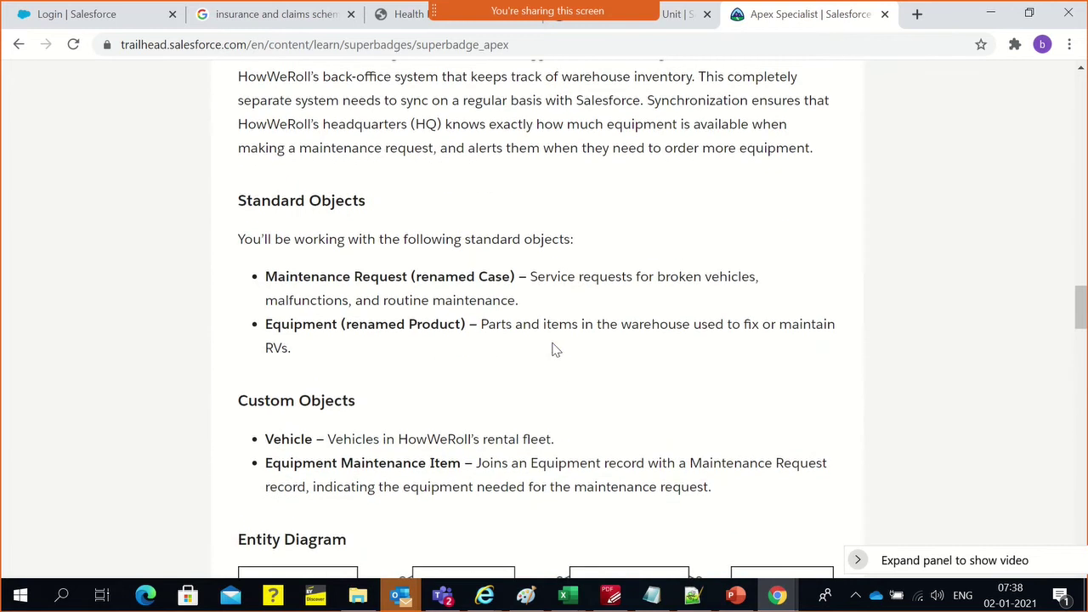
scroll(382, 268, down, 3)
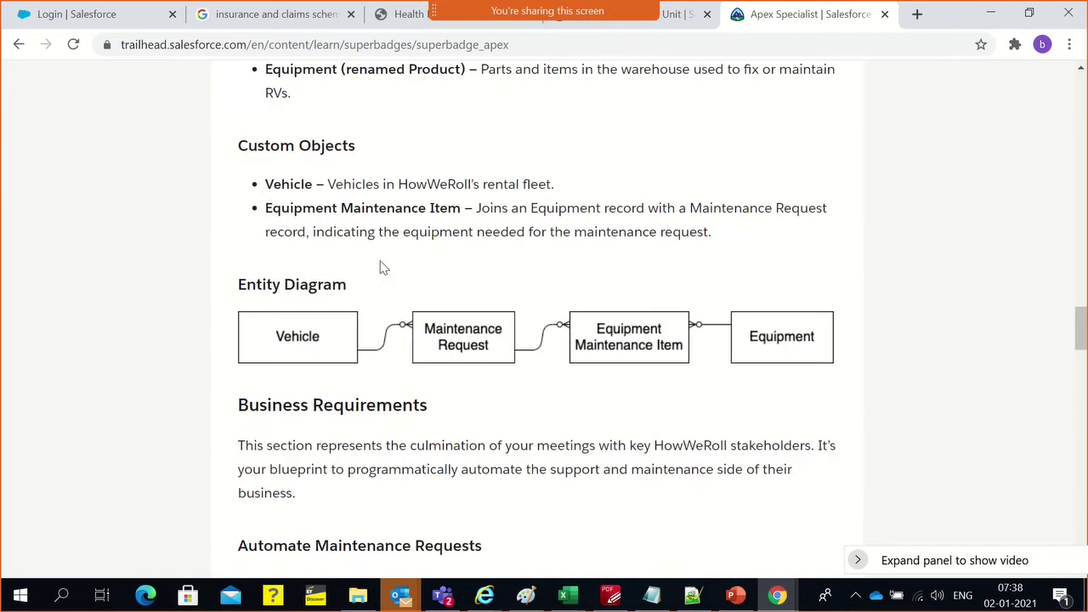
scroll(417, 276, down, 3)
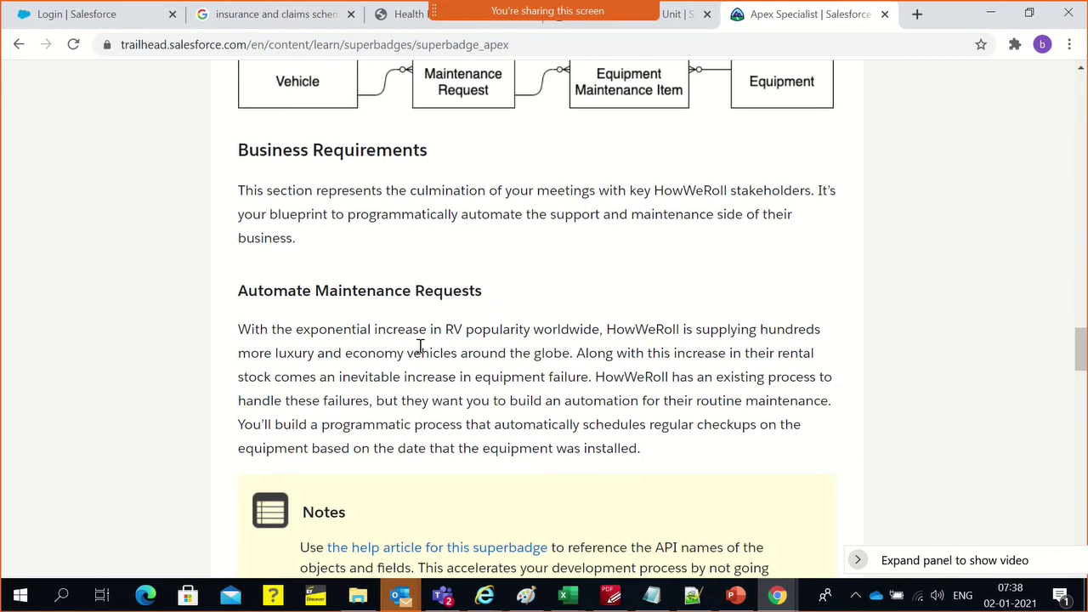
scroll(420, 346, down, 3)
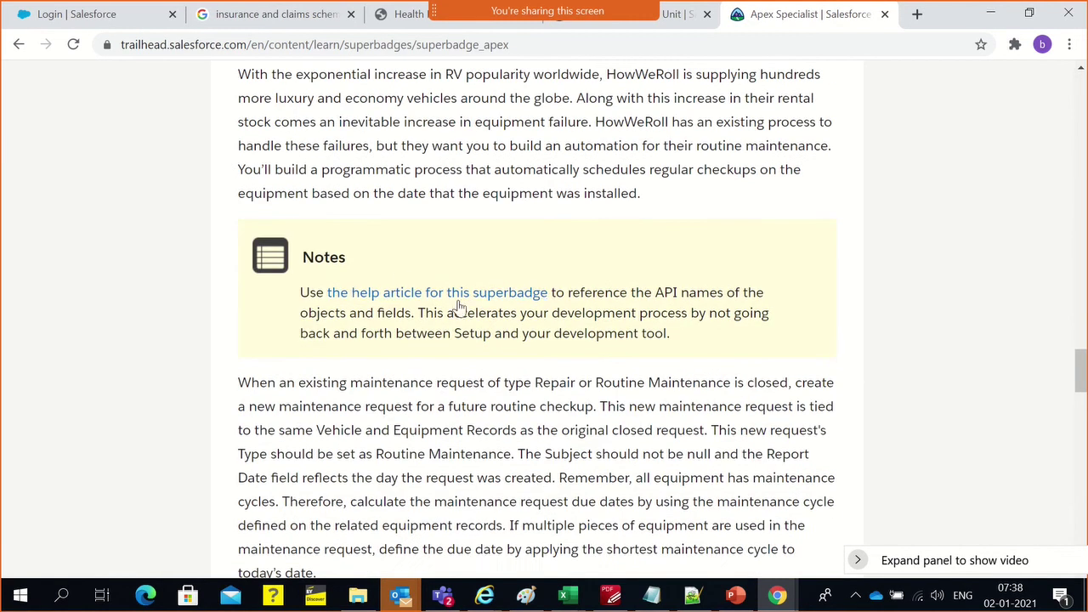
scroll(459, 289, down, 4)
scroll(465, 374, down, 2)
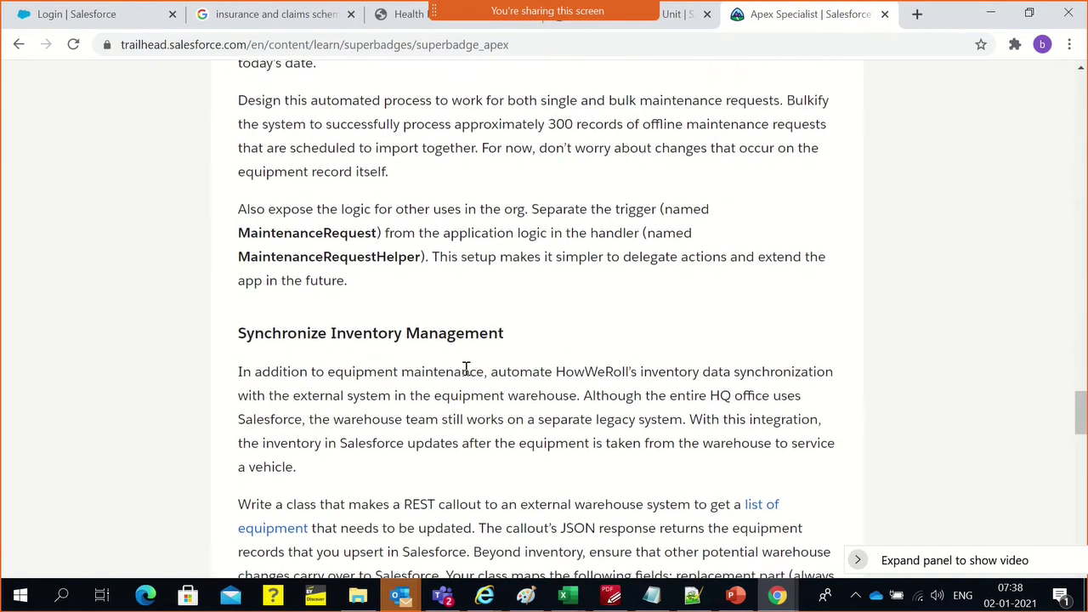
- Read the superbadge's code testing requirements through to the completion section, and return to the Set Up Development Org instructions
scroll(459, 357, down, 8)
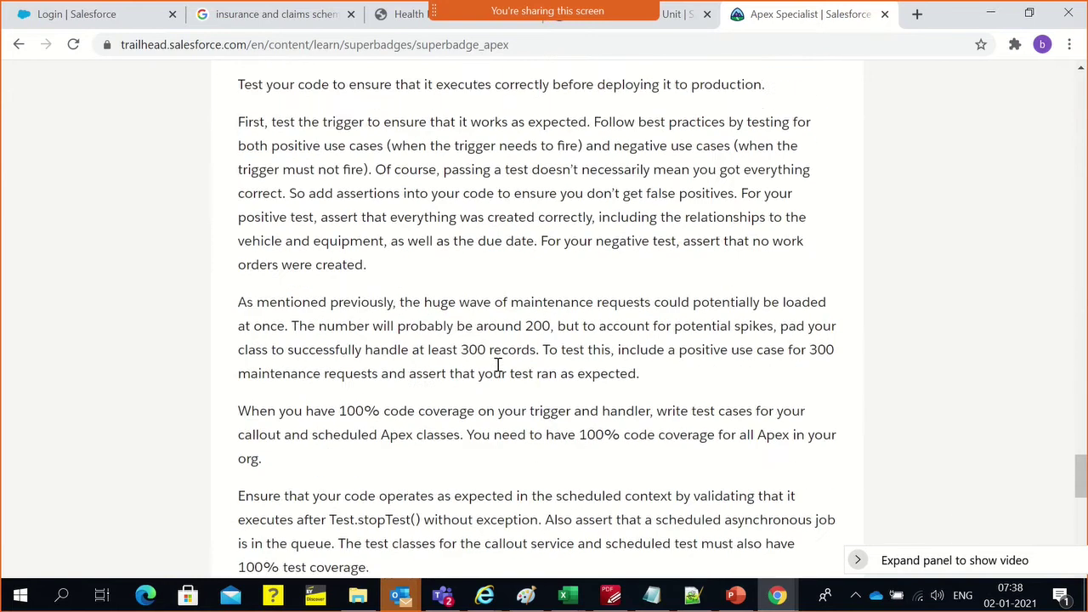
scroll(500, 372, down, 4)
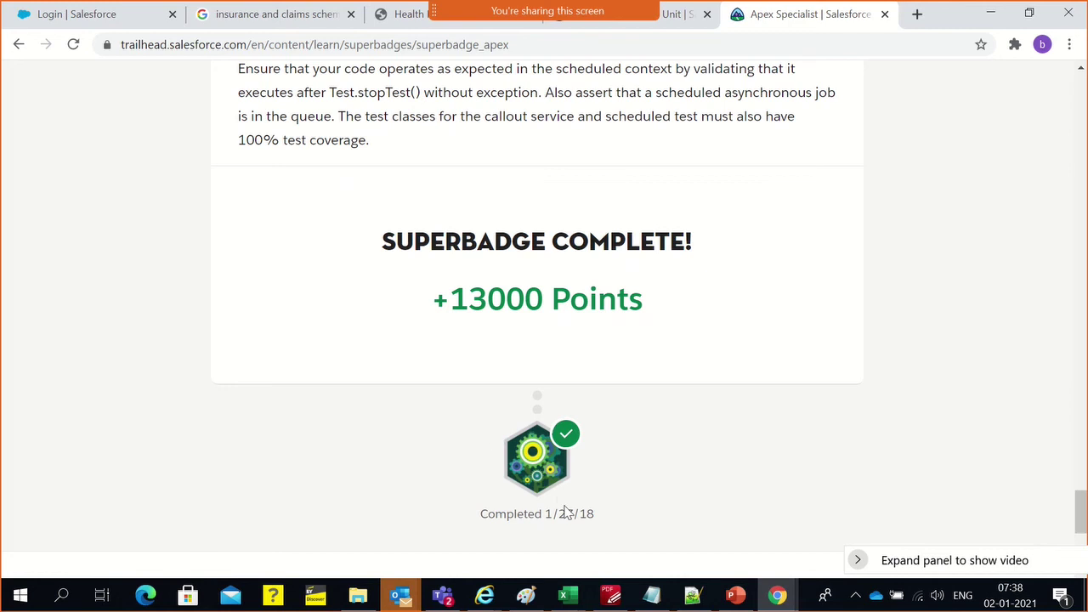
scroll(408, 347, up, 3)
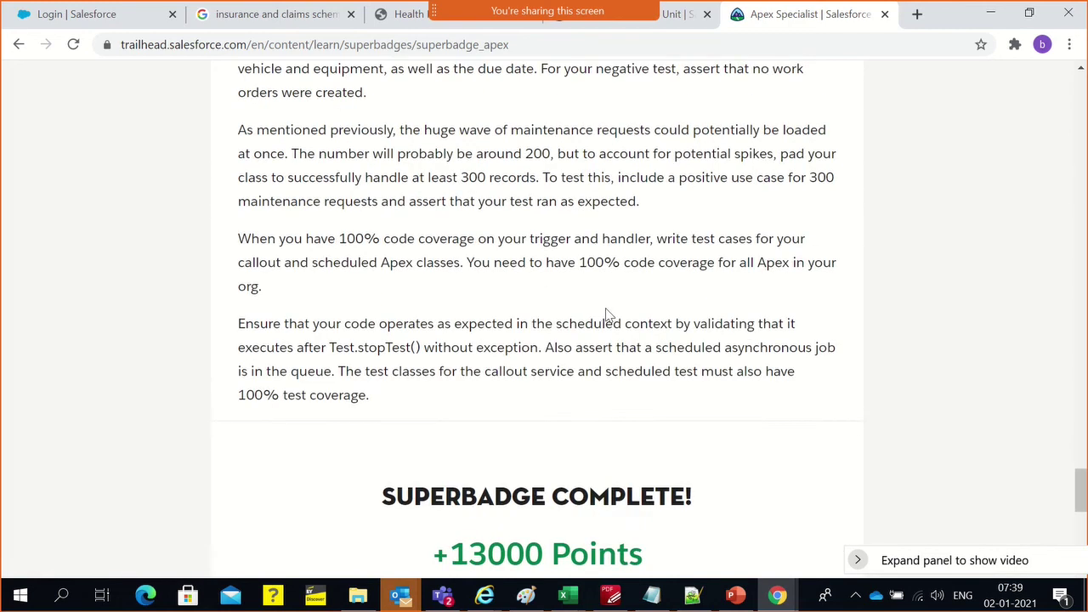
scroll(466, 415, down, 3)
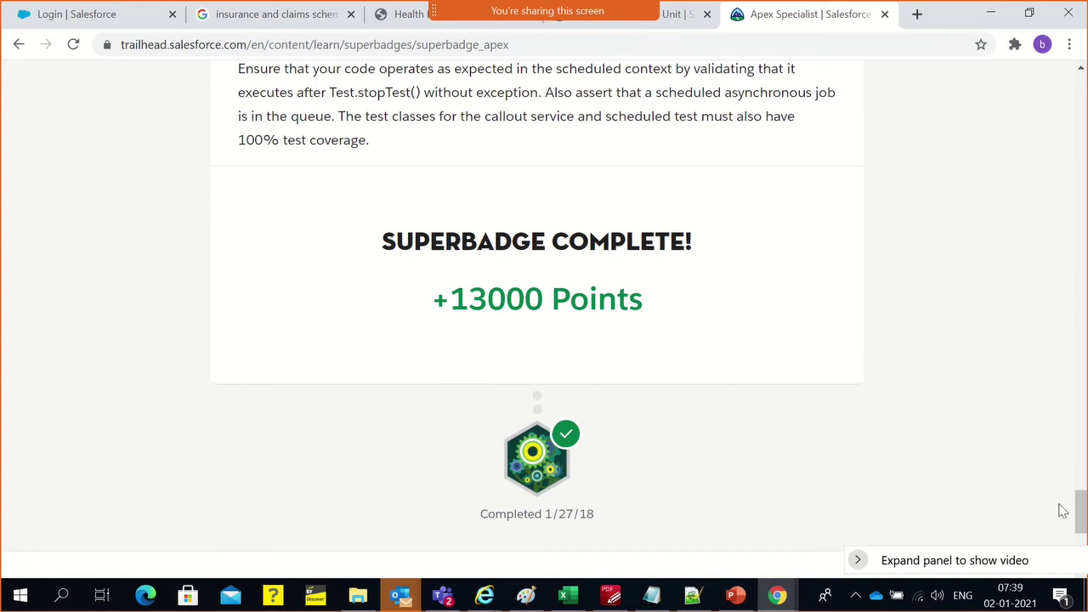
drag(1083, 514, 1083, 197)
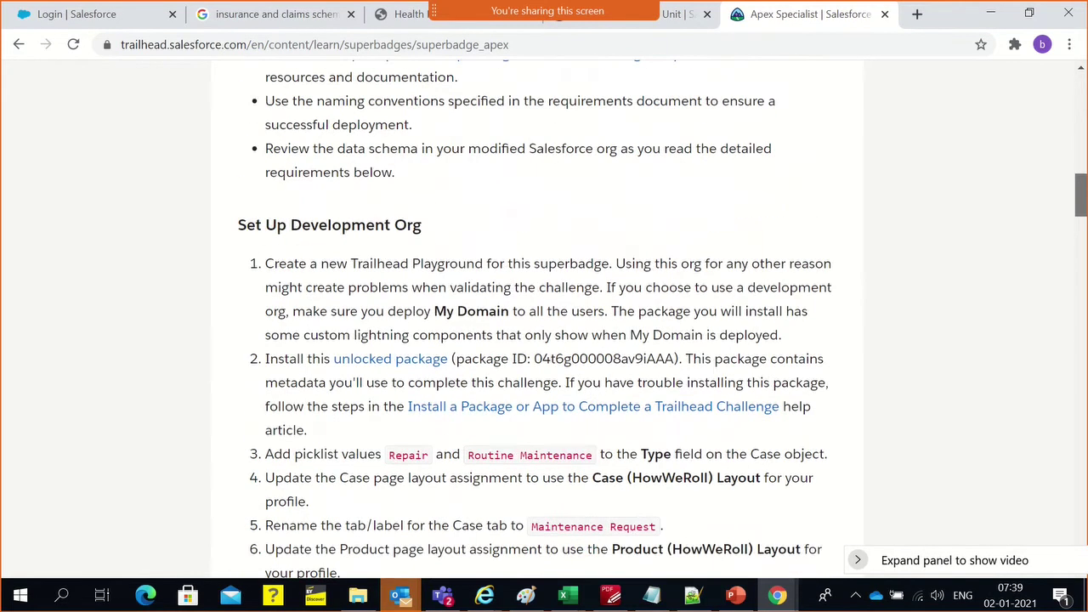
- Return to the Superbadges page, choose the Salesforce Developer role and open the Process Automation Specialist superbadge
click(19, 44)
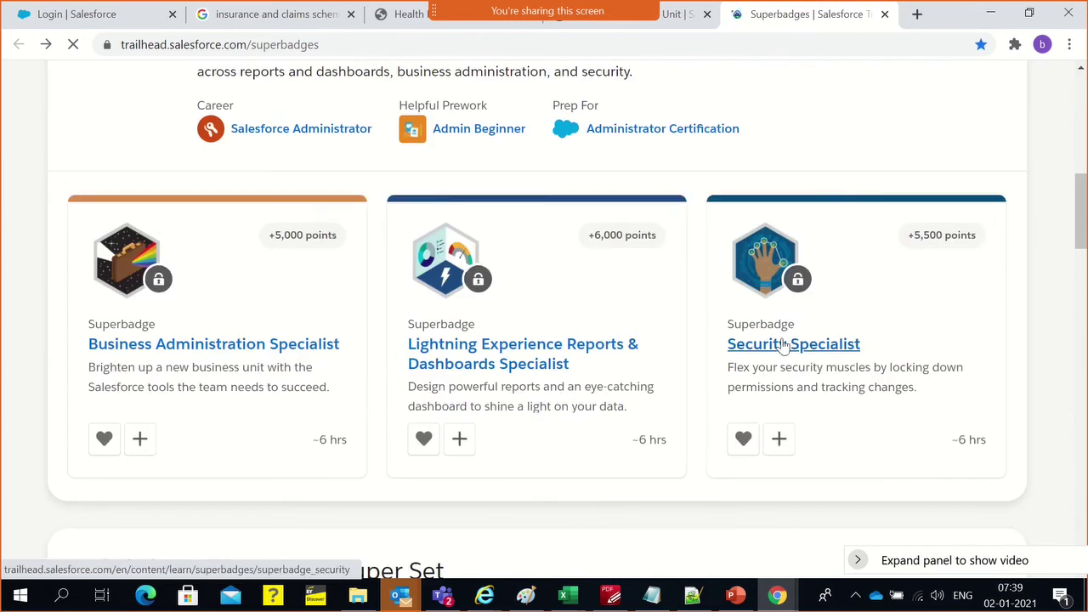
scroll(783, 344, up, 3)
click(559, 195)
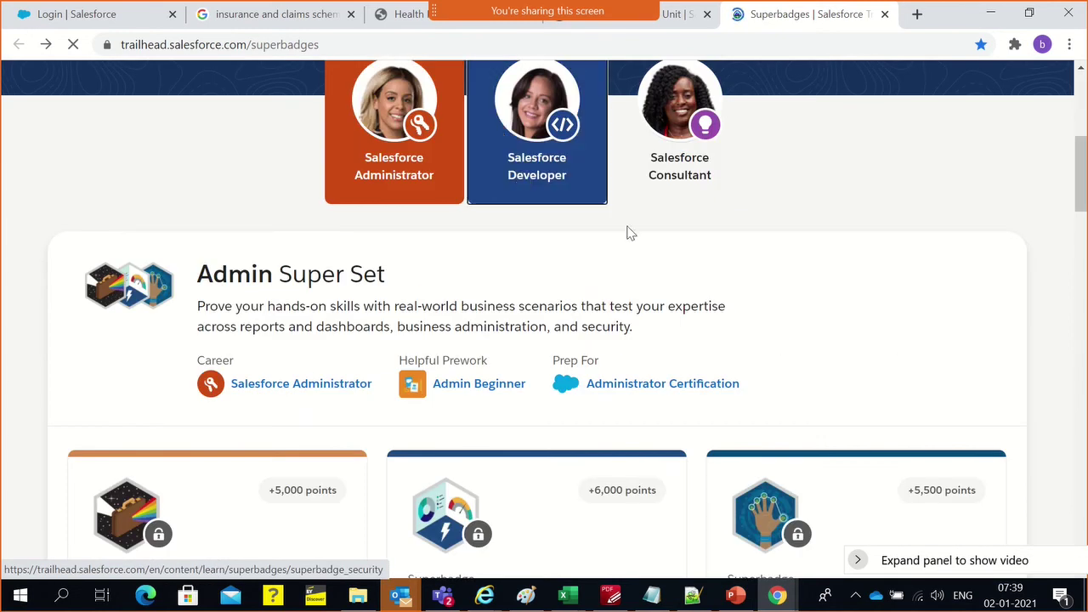
scroll(790, 387, down, 3)
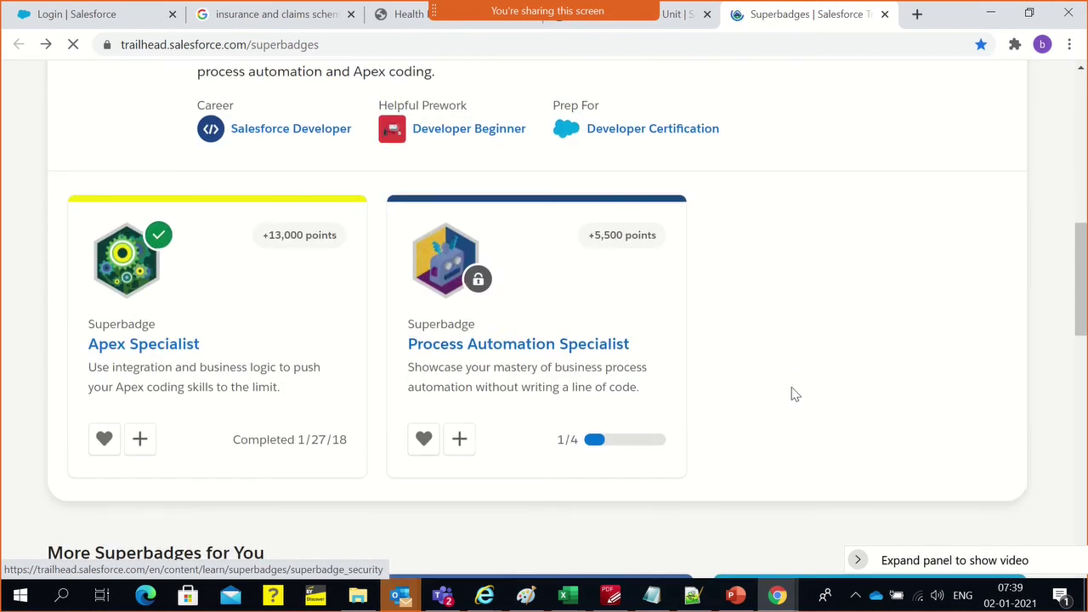
click(491, 345)
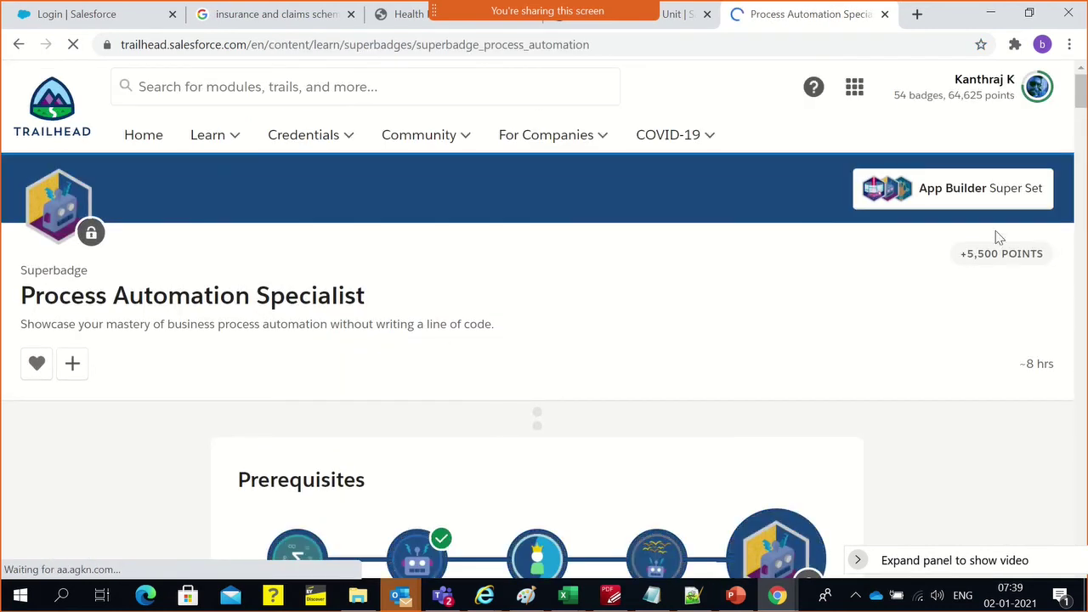
- Skim the Process Automation Specialist superbadge through its automation requirements and highlight the prerequisites note under Ready to Tackle This Superbadge
scroll(853, 448, down, 15)
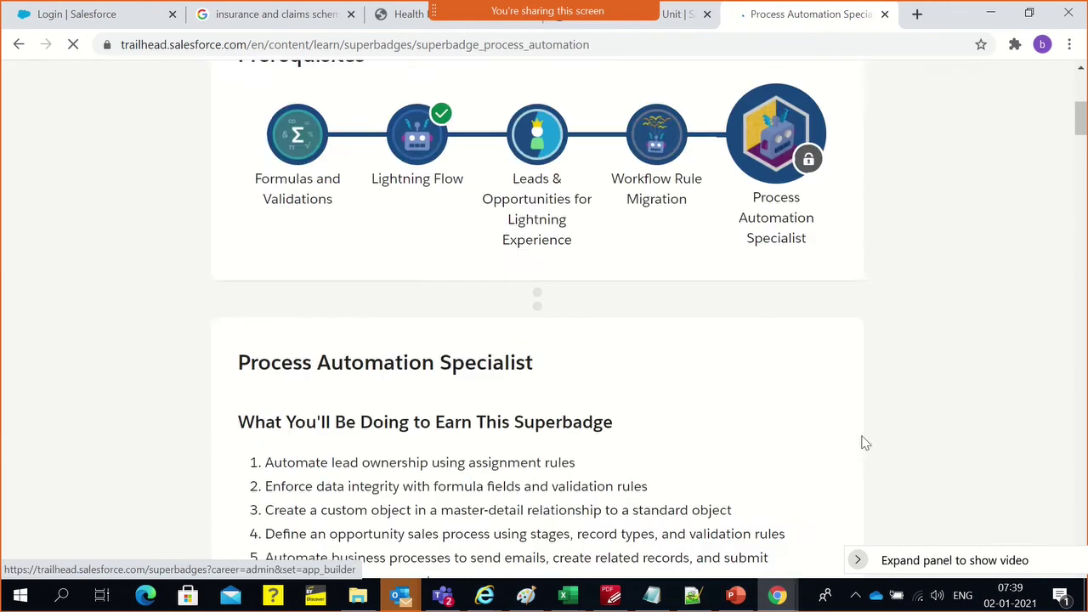
scroll(829, 456, down, 15)
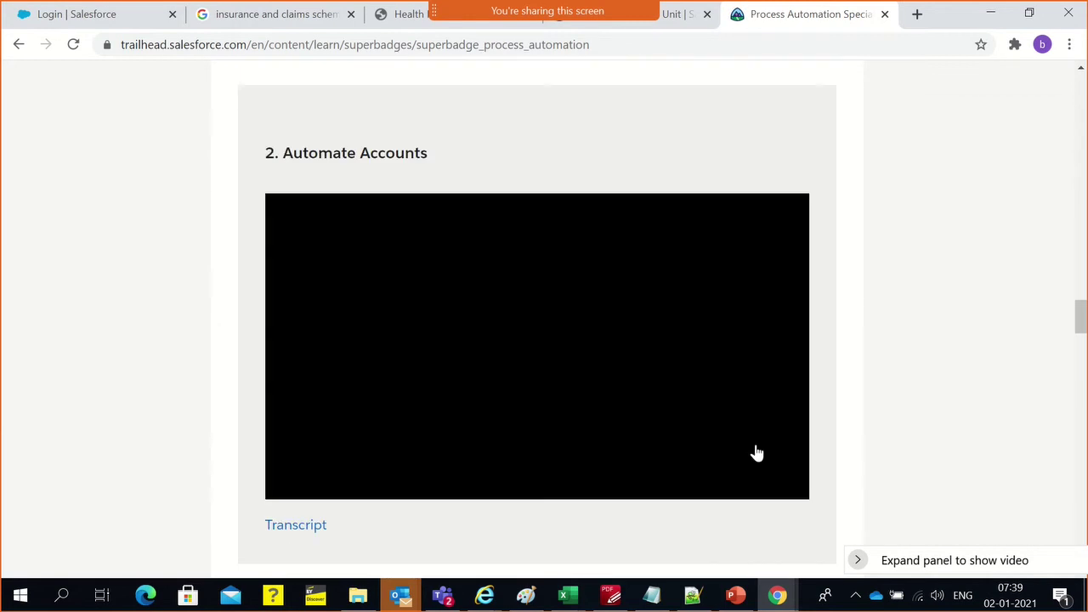
scroll(757, 453, down, 8)
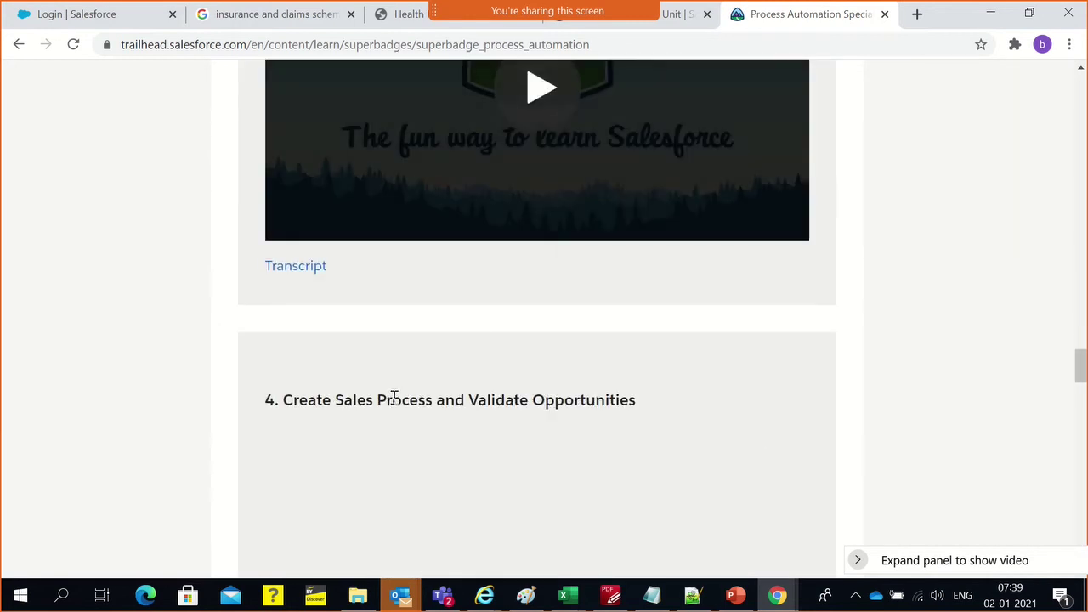
scroll(450, 380, down, 13)
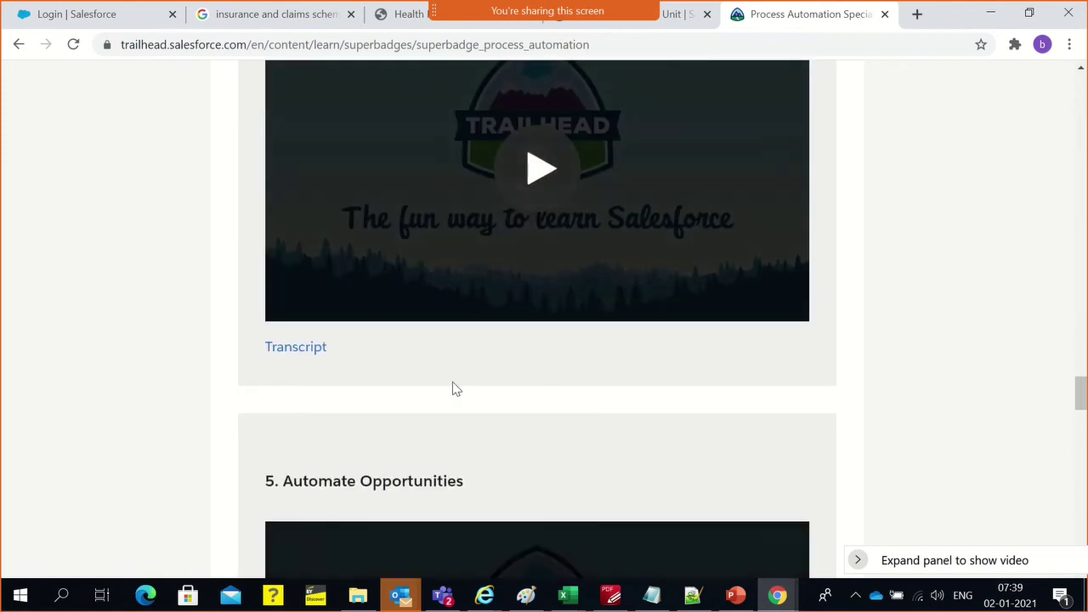
scroll(449, 414, down, 11)
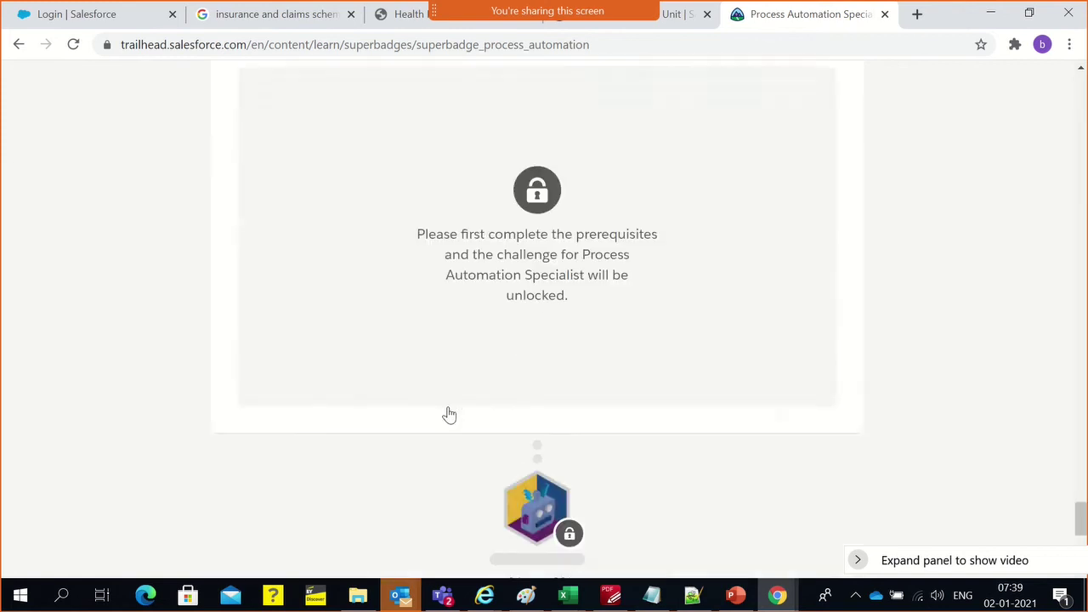
scroll(450, 414, up, 3)
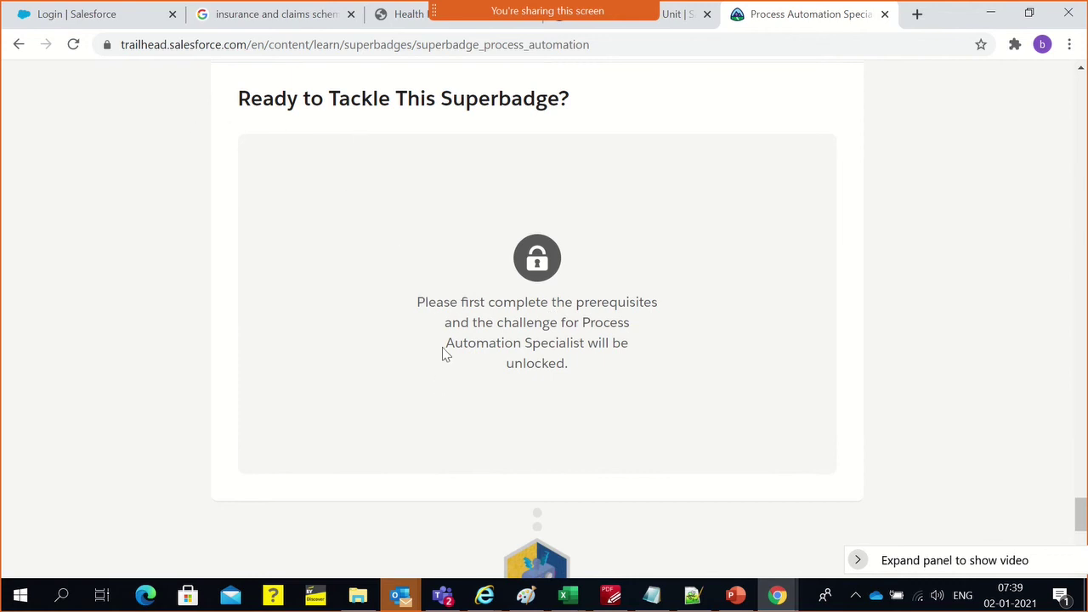
triple_click(558, 304)
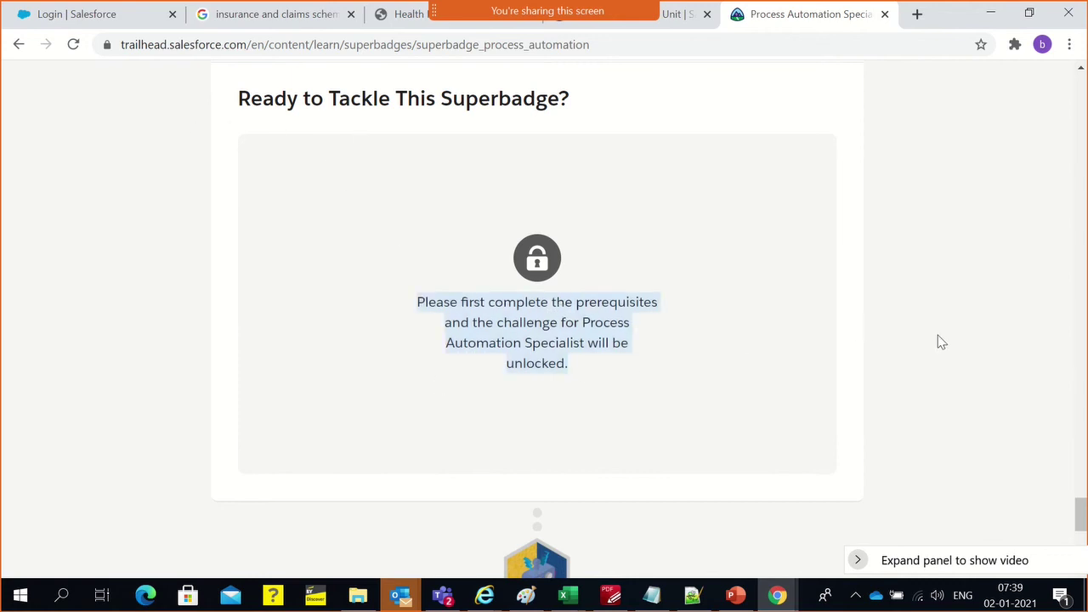
- Return to the start of the Process Automation Specialist superbadge and review its prerequisites
scroll(1049, 520, up, 1)
drag(1079, 520, 1000, 74)
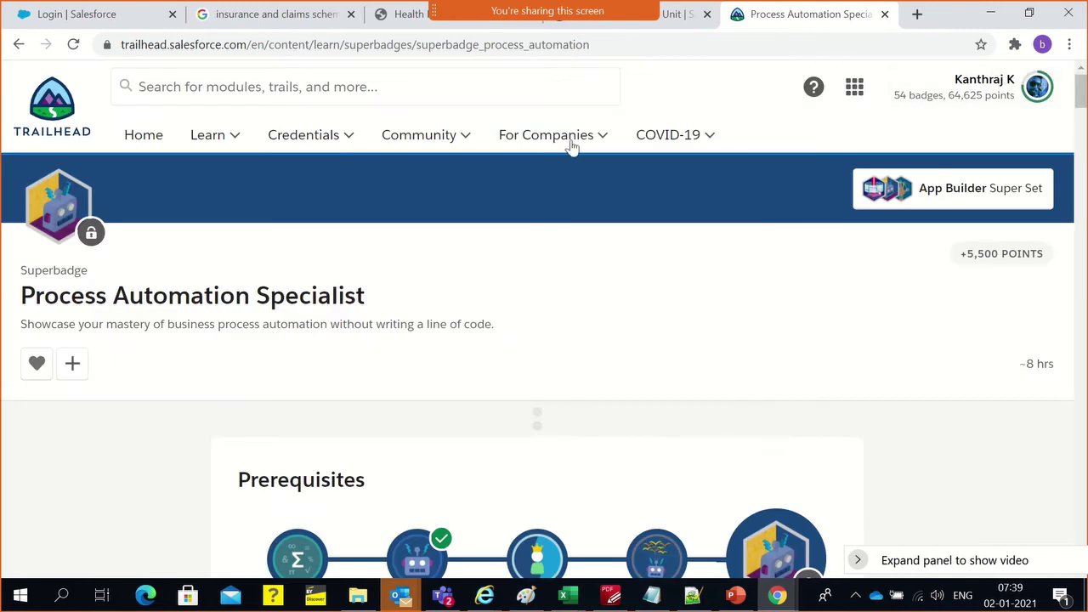
scroll(476, 298, down, 2)
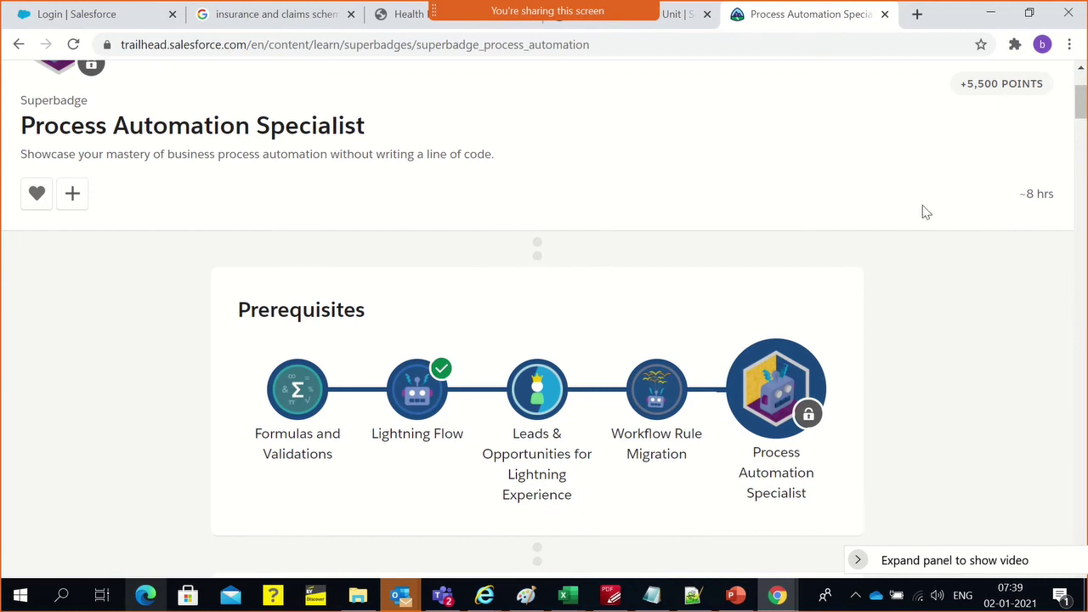
drag(1083, 119, 1025, 81)
- Go back to the Superbadges page, choose the Salesforce Developer role and open Data Integration Specialist from More Superbadges for You
mouse_move(268, 148)
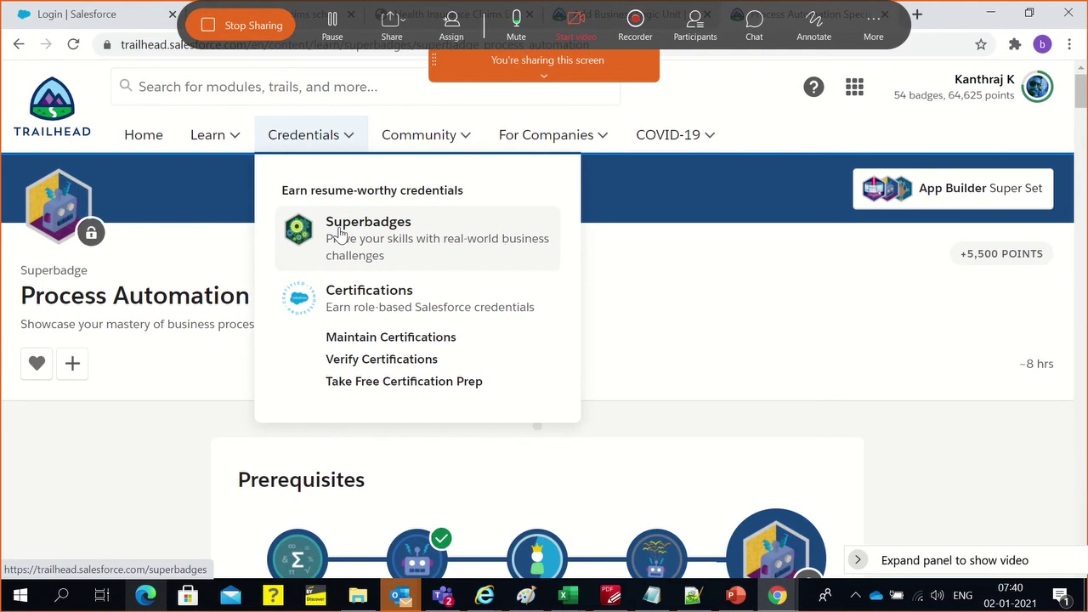
click(19, 44)
mouse_move(358, 595)
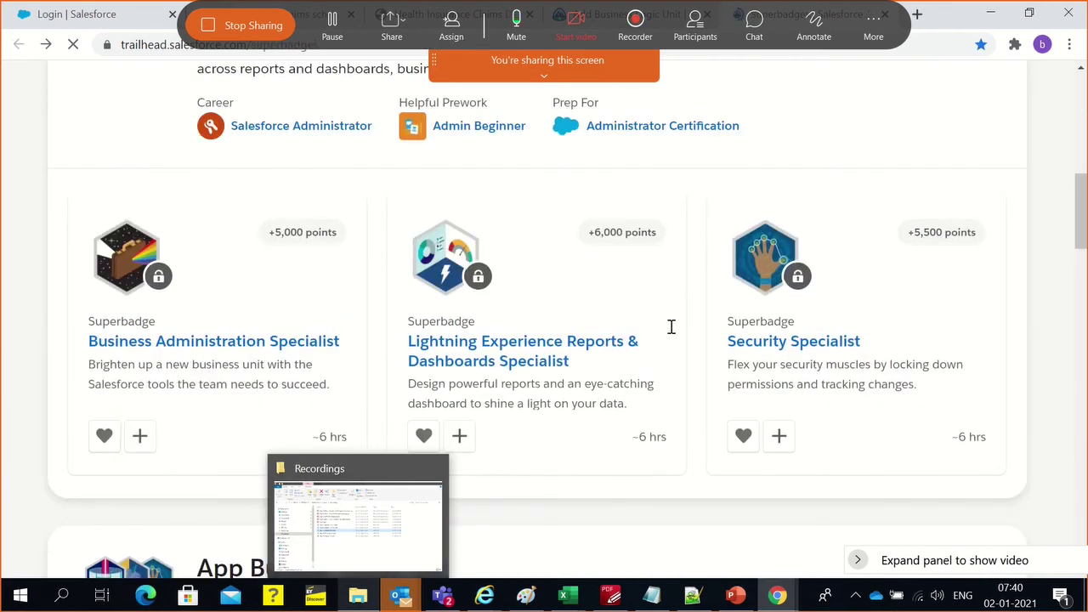
scroll(255, 268, up, 3)
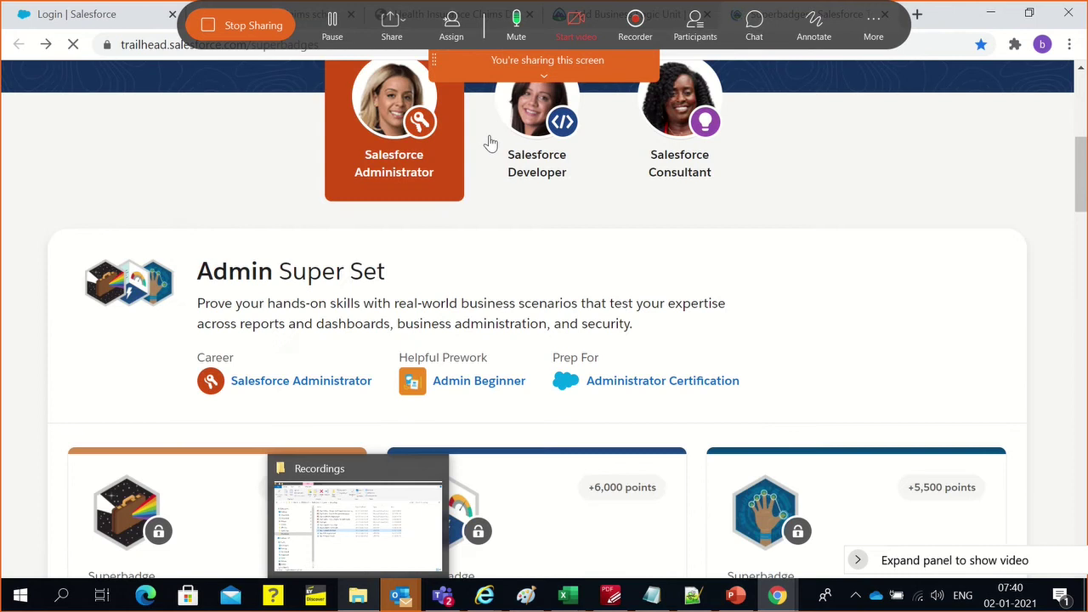
click(519, 141)
scroll(176, 272, down, 1)
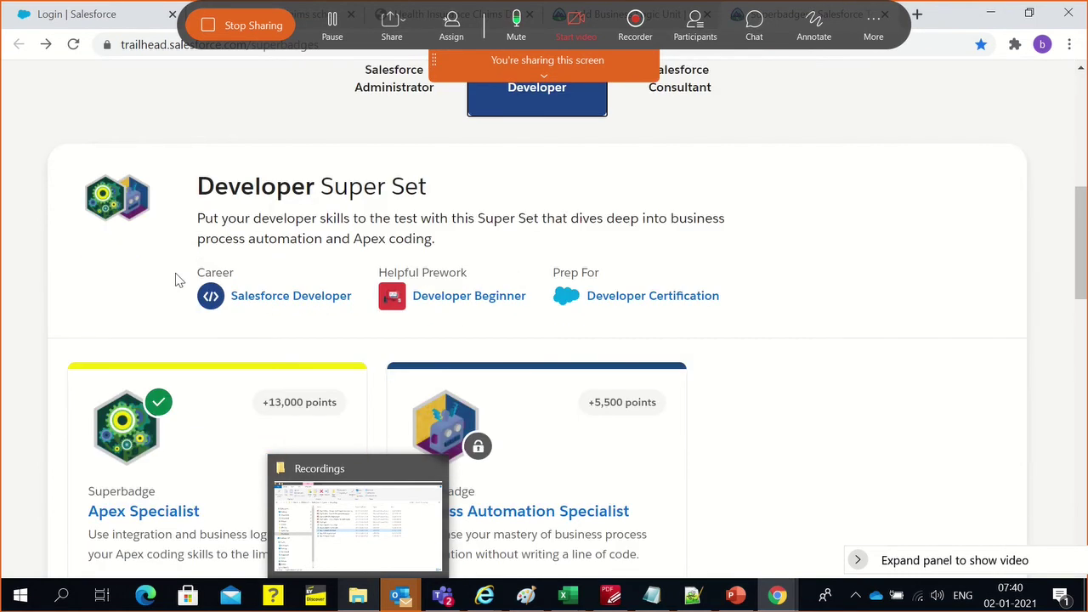
scroll(187, 332, down, 6)
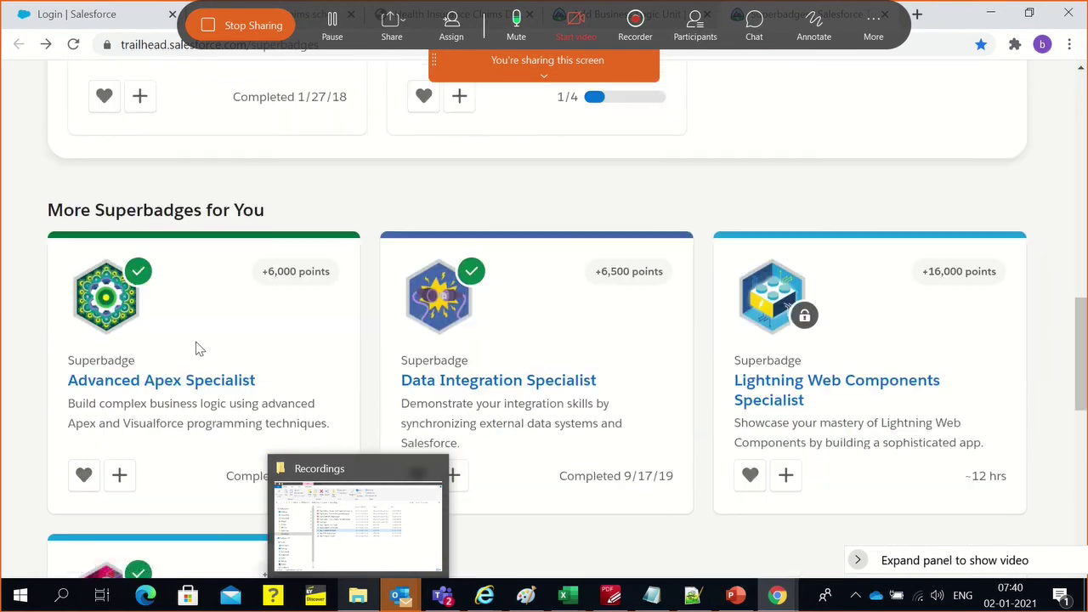
click(451, 385)
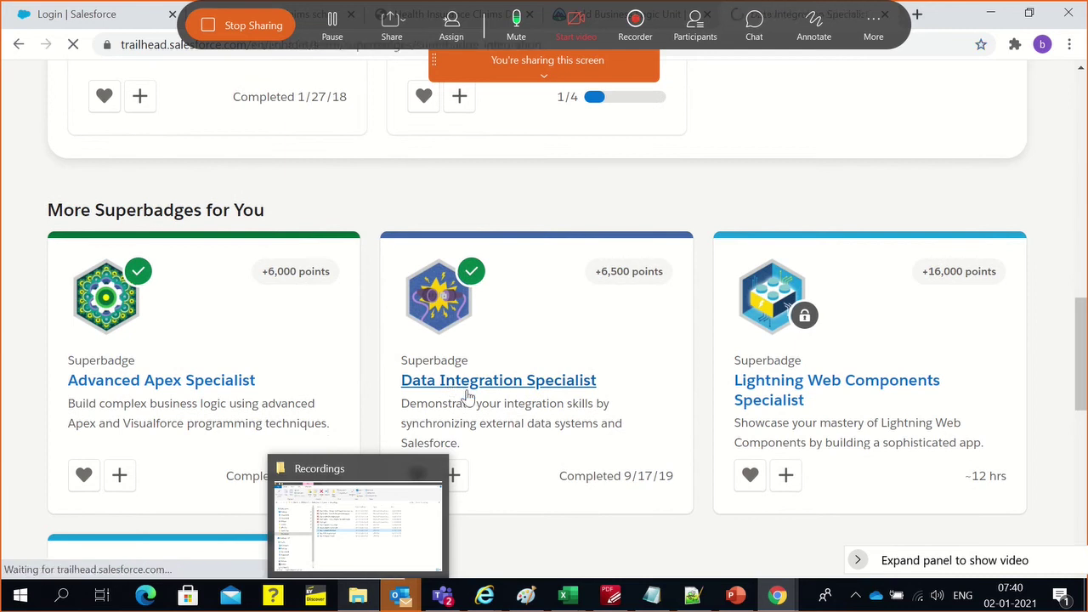
- Review the Data Integration Specialist superbadge from its prerequisites and prework notes to the standard, custom and external objects diagram
scroll(663, 352, down, 4)
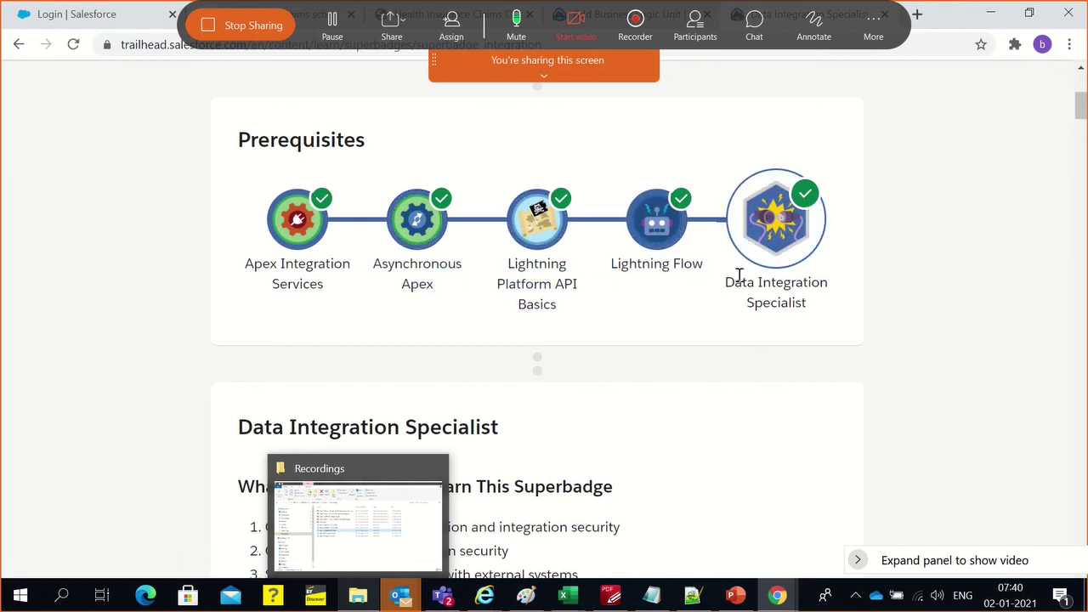
scroll(408, 255, down, 2)
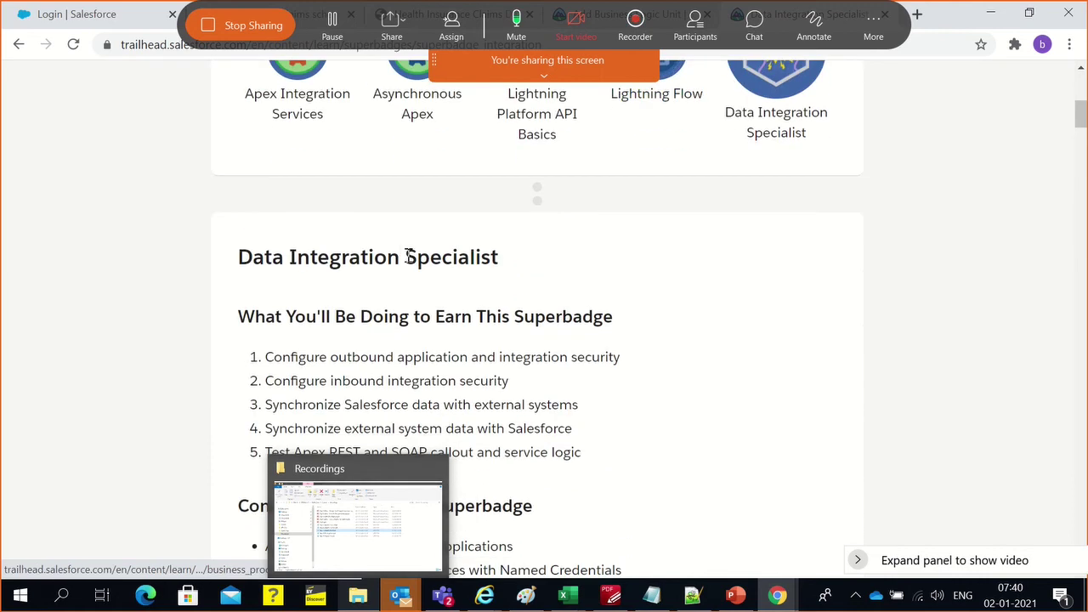
scroll(451, 306, down, 1)
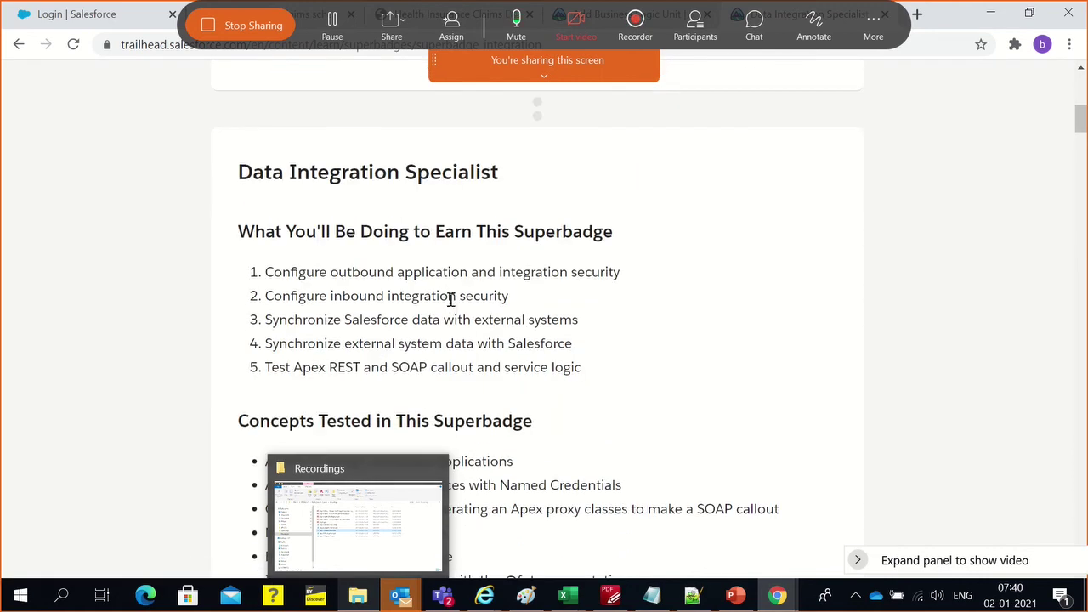
scroll(607, 337, down, 6)
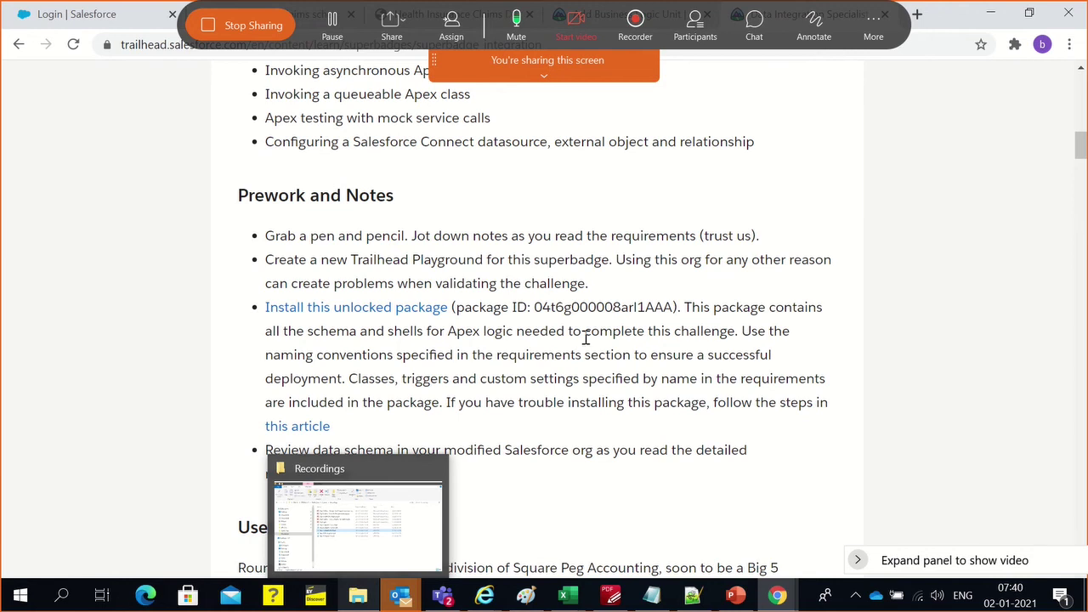
scroll(497, 349, down, 6)
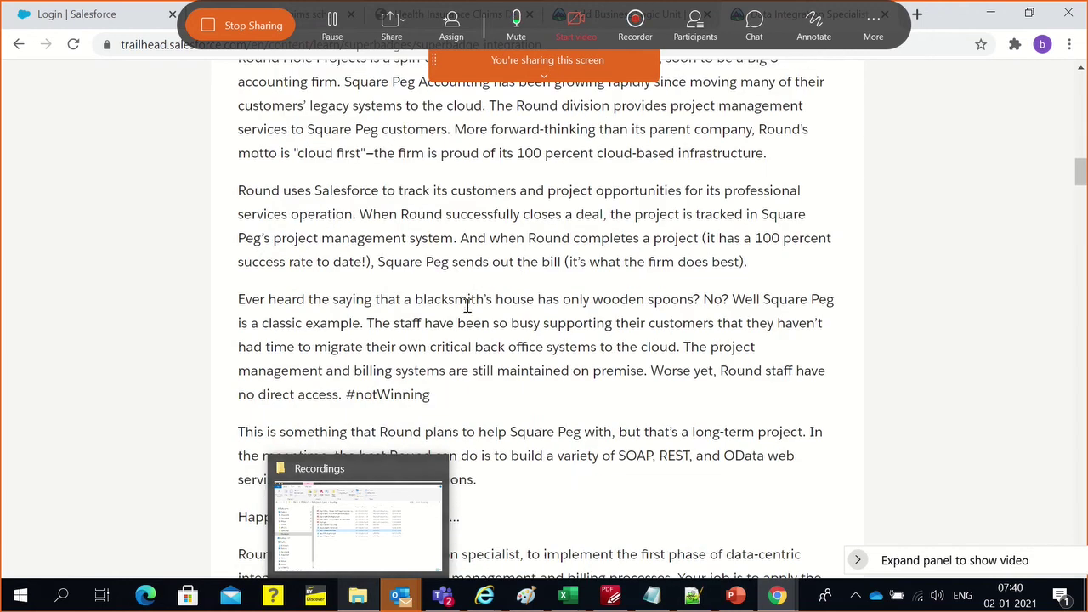
scroll(467, 306, down, 7)
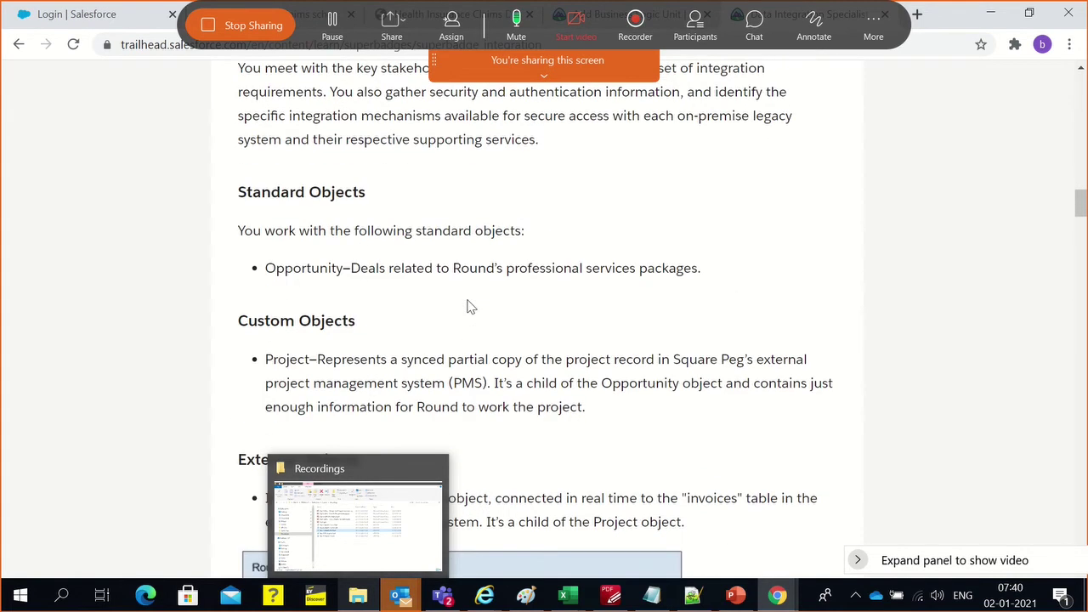
scroll(471, 307, down, 3)
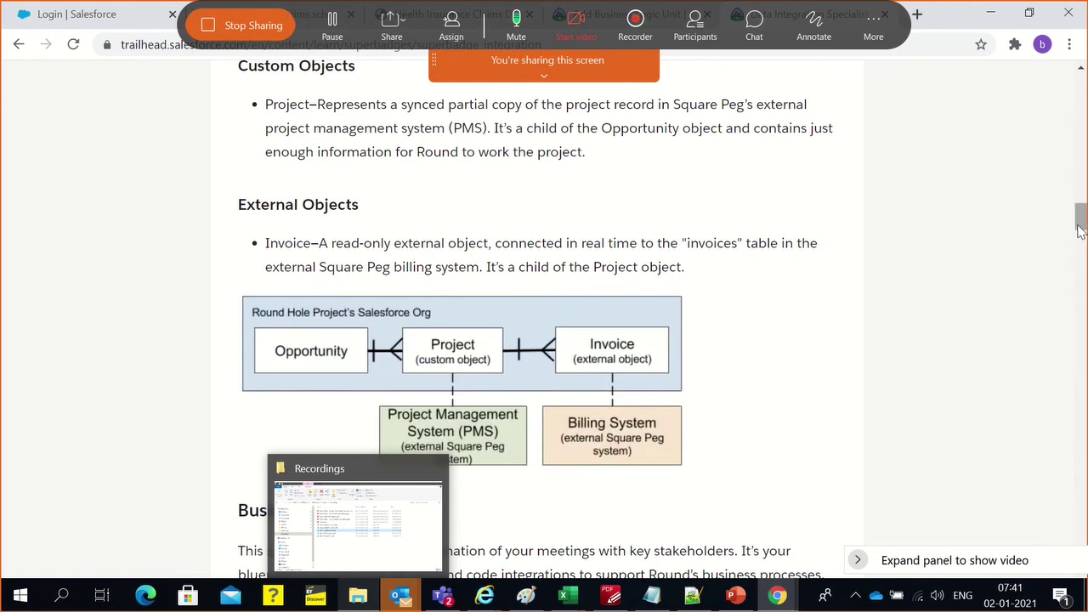
- Examine the Connect to Square Peg's Billing System requirements and return to the start of the superbadge
drag(1080, 231, 1069, 266)
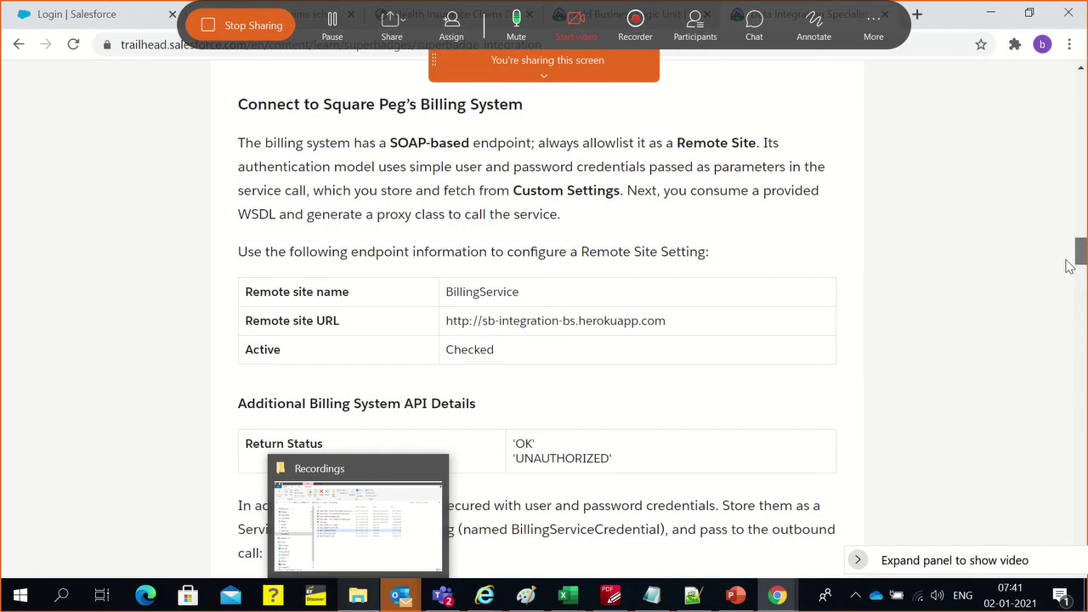
drag(1065, 262, 1065, 263)
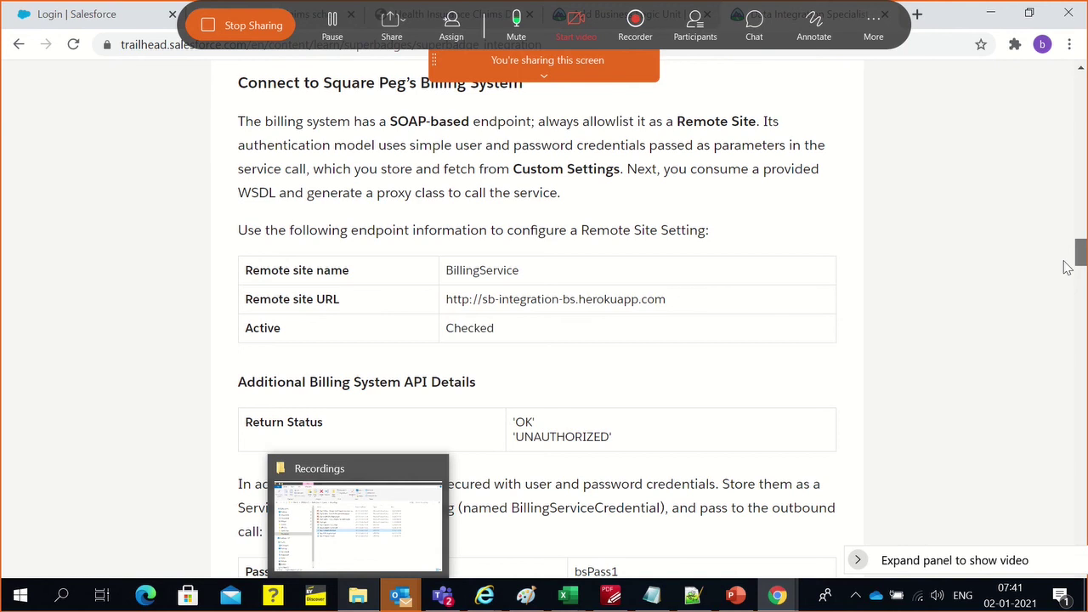
drag(1067, 267, 1068, 85)
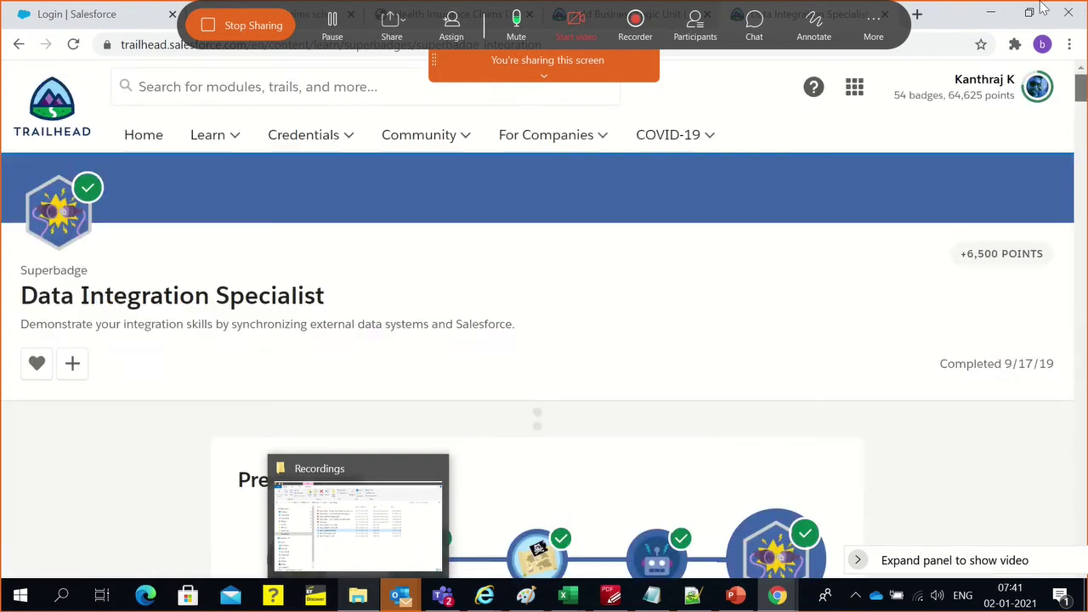
- Leave the Data Integration Specialist superbadge and look over the Battle Station project's unit list from the Add Business Logic unit
click(12, 45)
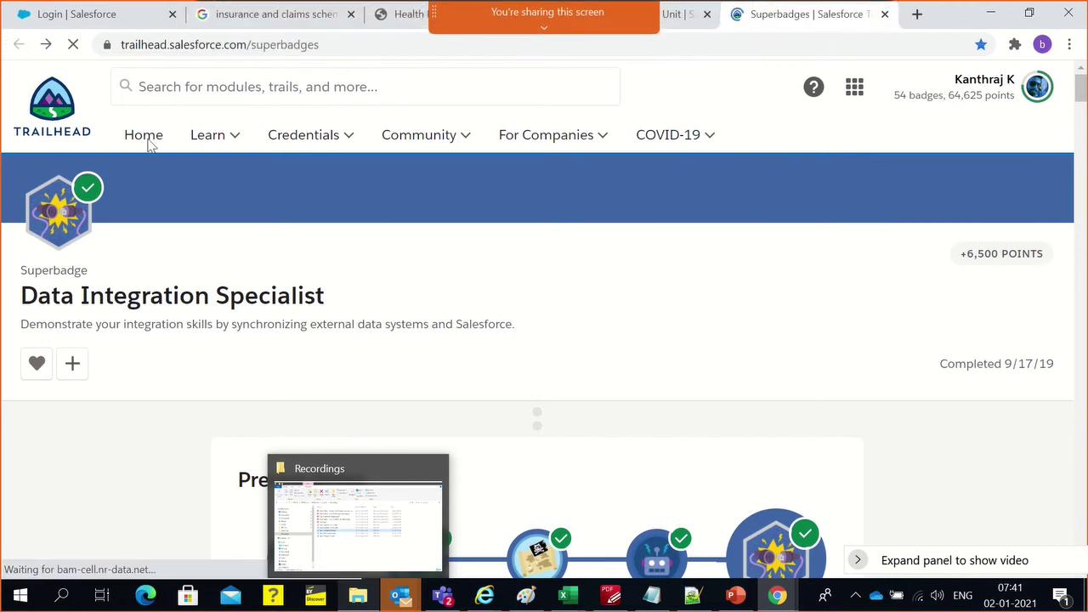
click(677, 15)
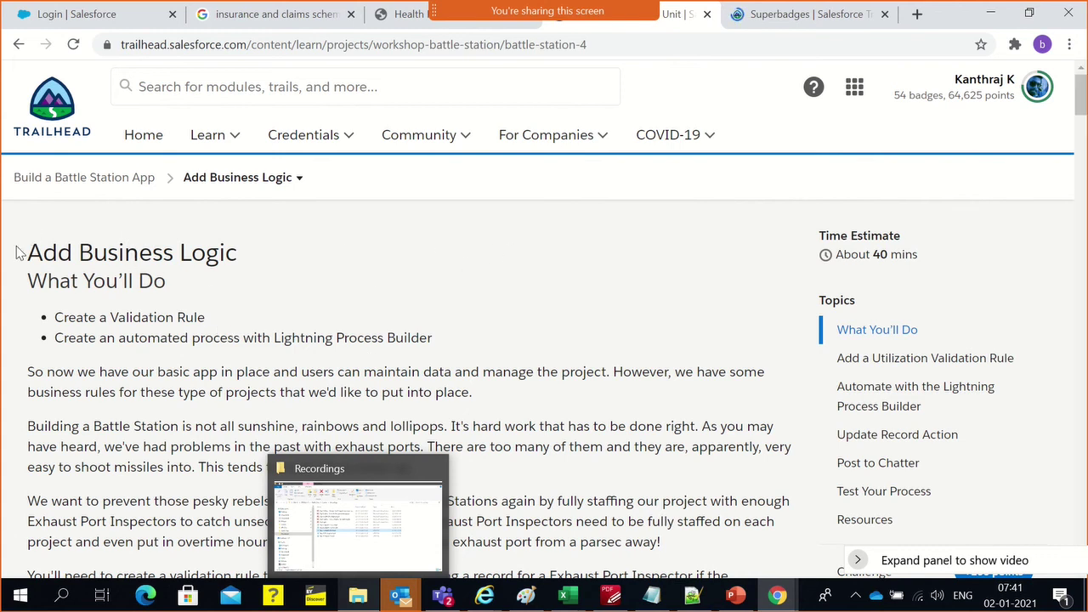
click(223, 185)
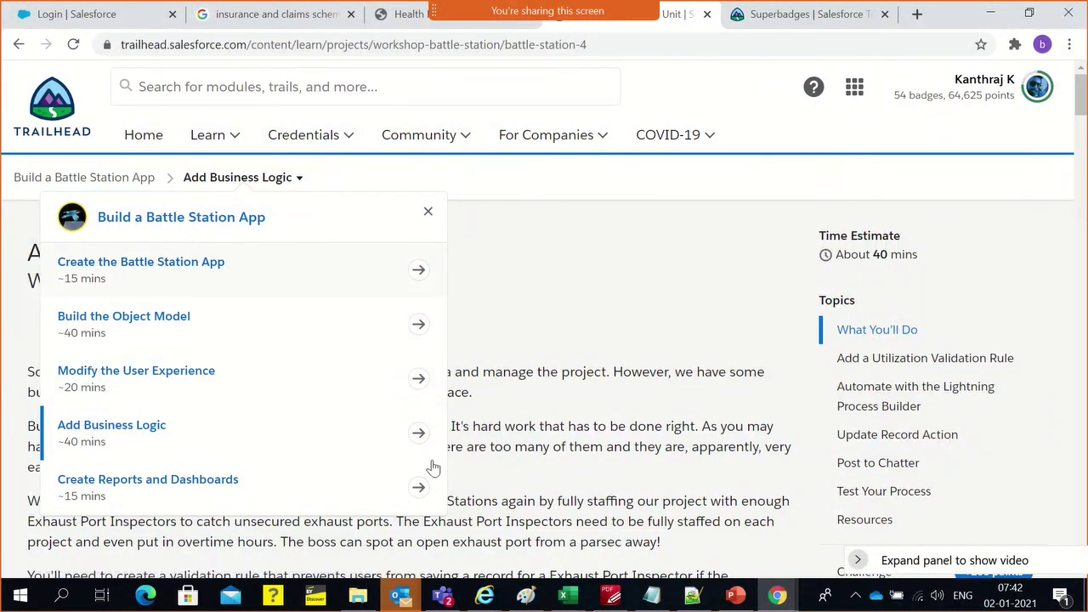
click(613, 319)
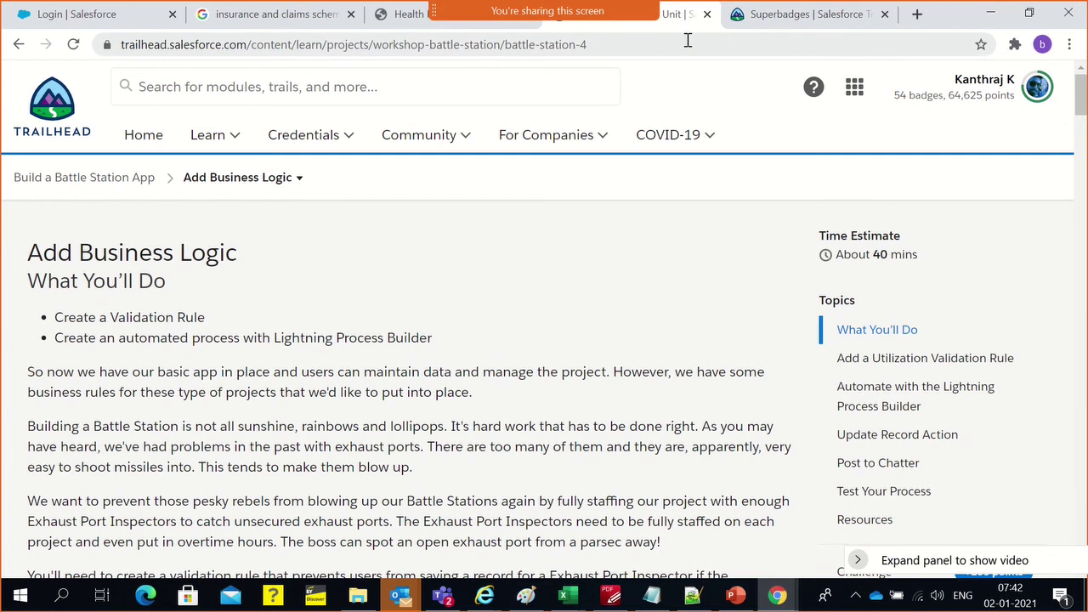
- Close the Superbadges page and open the Build a Battle Station App project overview
click(884, 14)
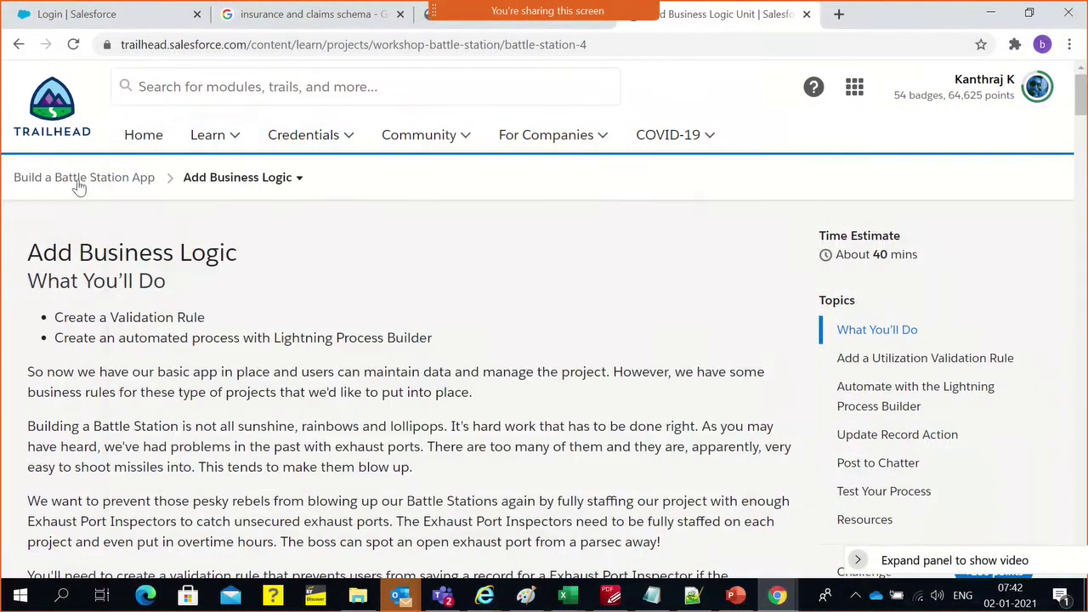
click(79, 182)
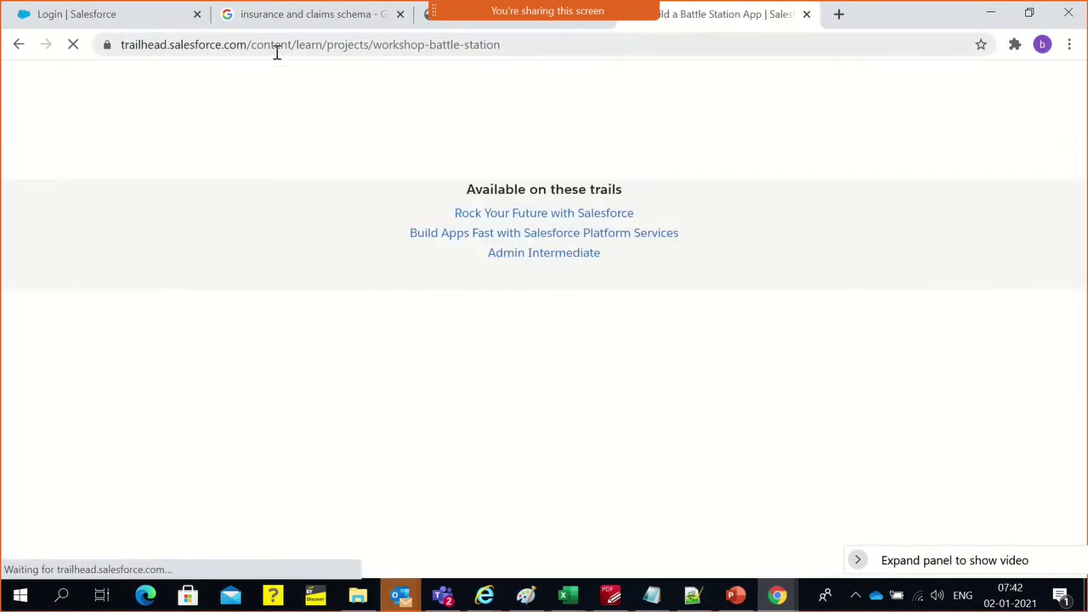
- Copy the web address of the Build a Battle Station App project and switch to the batch 32 Adm Notes file in Notepad++
click(276, 49)
key(ctrl+c)
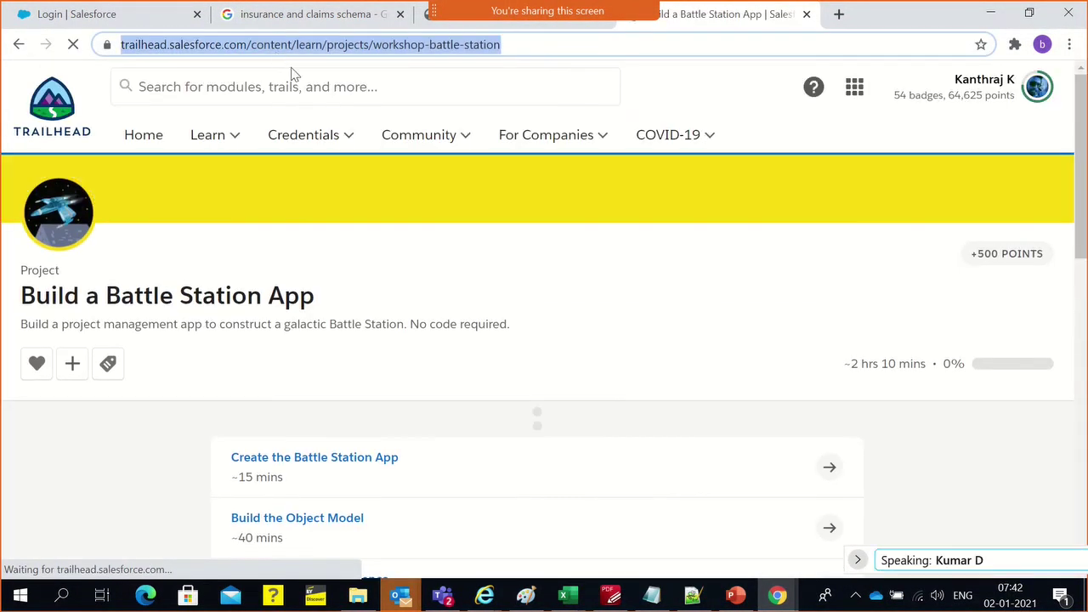
mouse_move(554, 599)
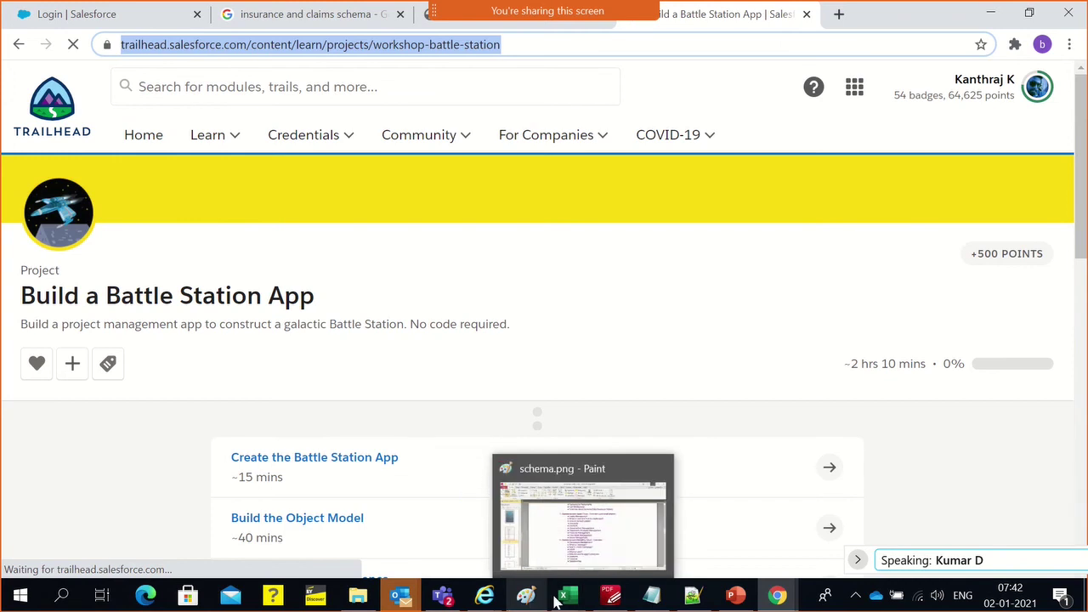
click(693, 596)
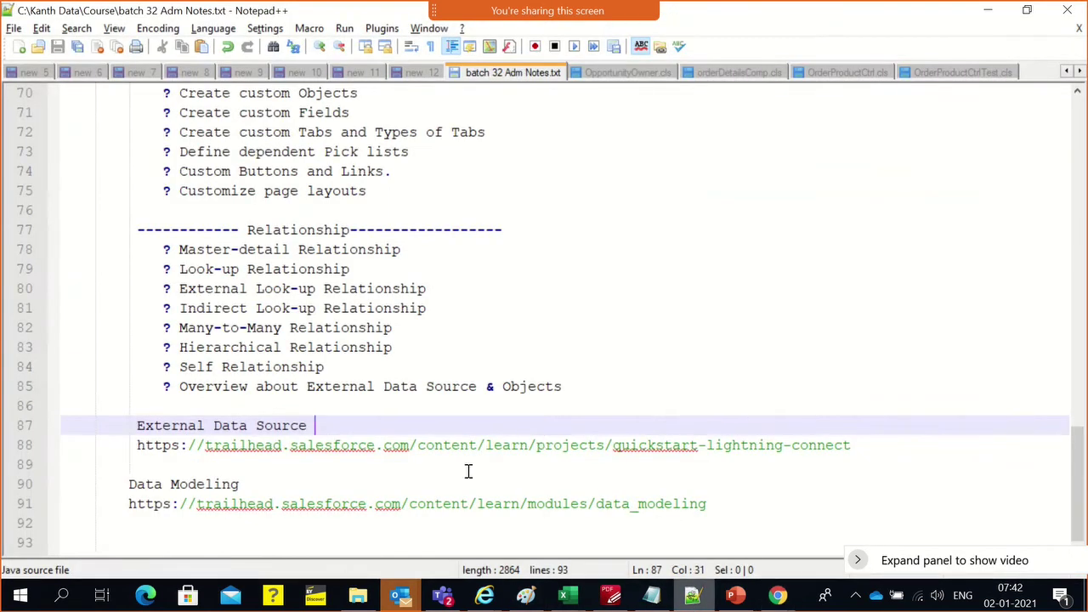
- Add a separator line "==============" below the Data Modeling link, followed by several blank lines
click(811, 506)
key(Return)
key(Return)
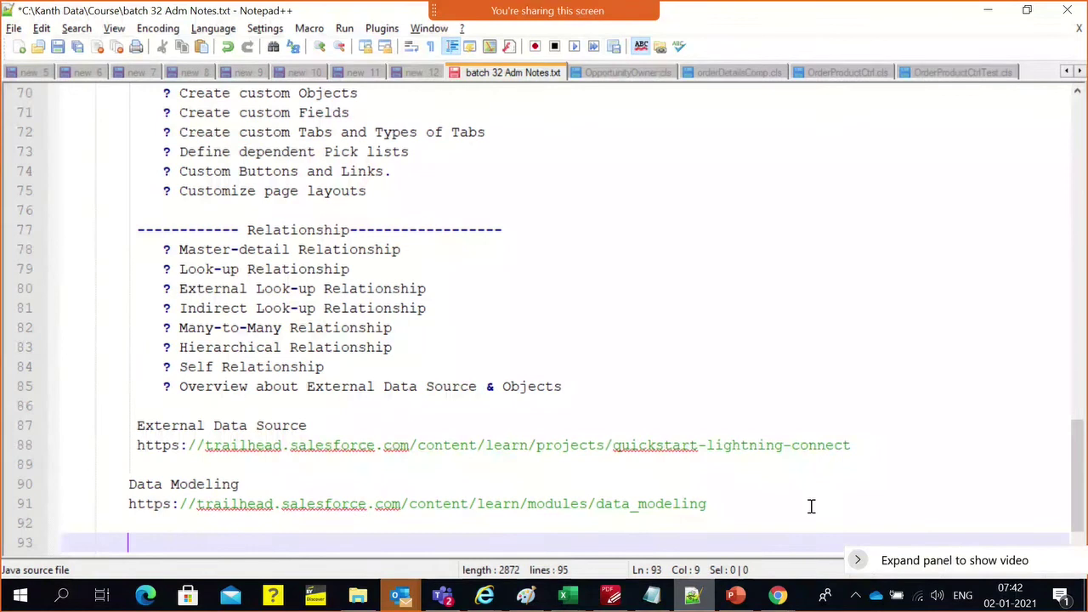
text(==============)
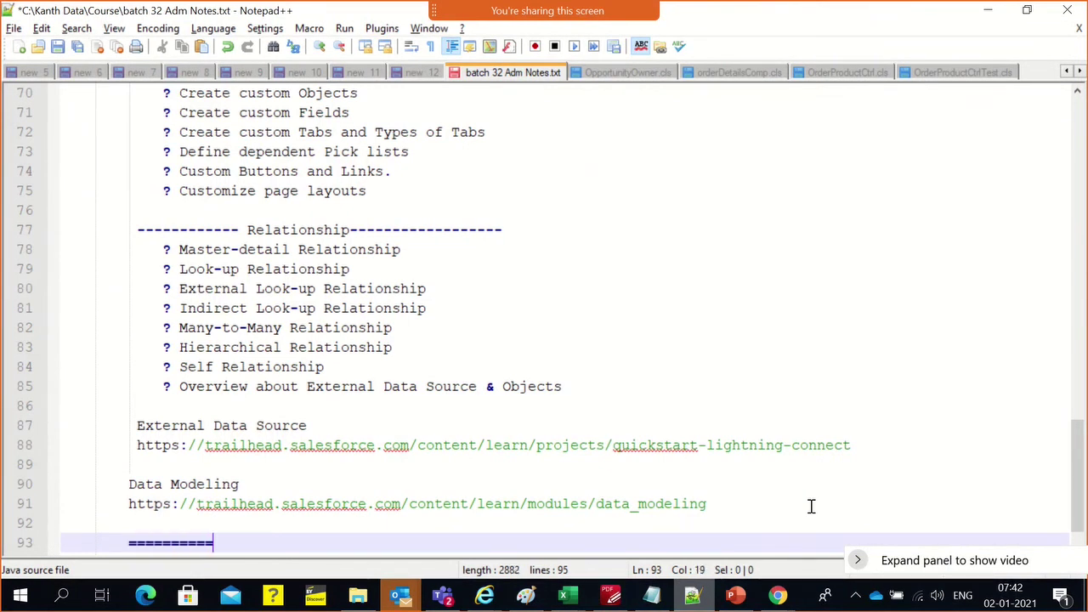
key(Return)
key(Return)
key(Return)
key(Return)
key(Return)
key(Up)
key(Up)
key(Up)
key(Up)
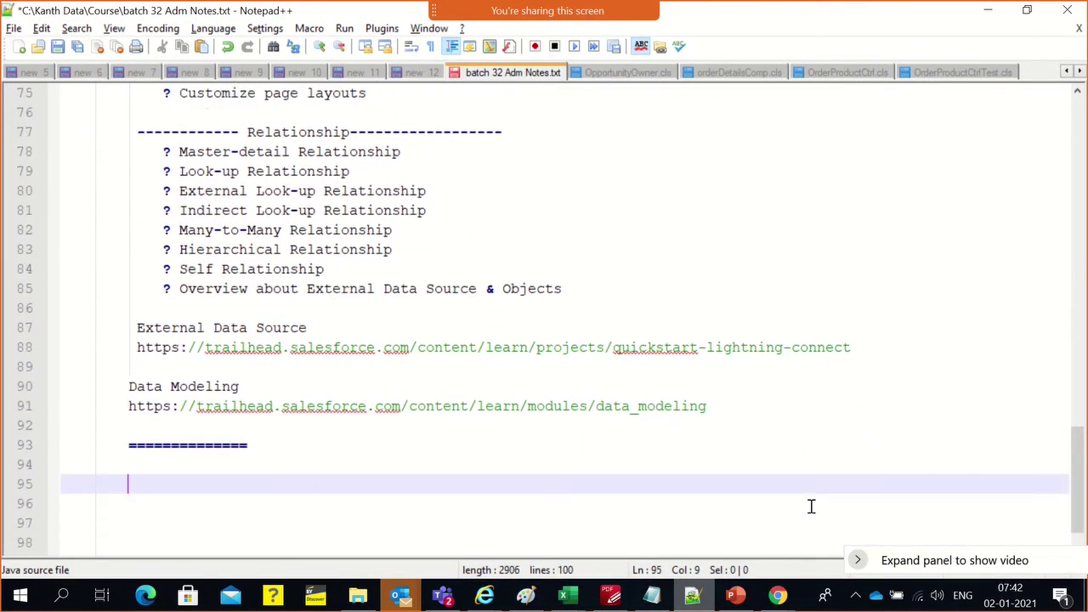
- Paste the project link under the separator, with the heading "Battle Station App" above it and a dashed line "---" below
key(ctrl+v)
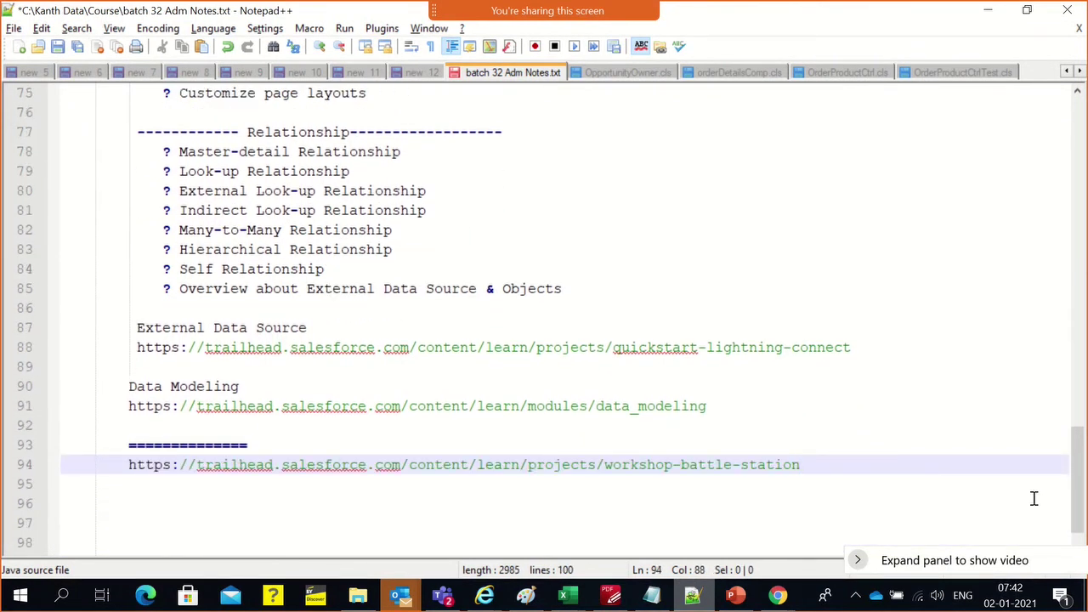
key(Up)
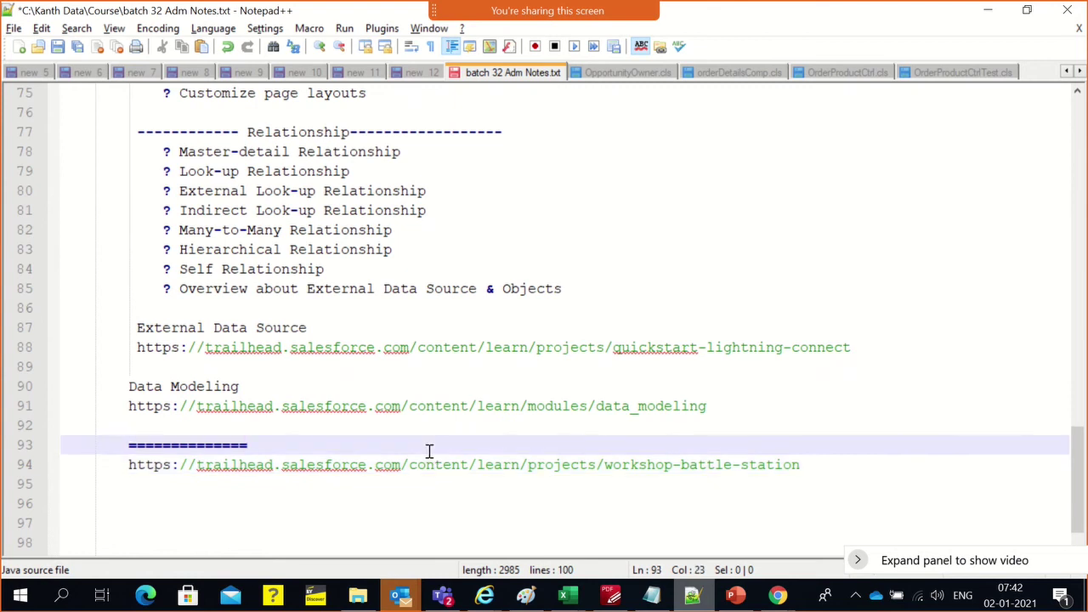
key(Return)
text(Ba)
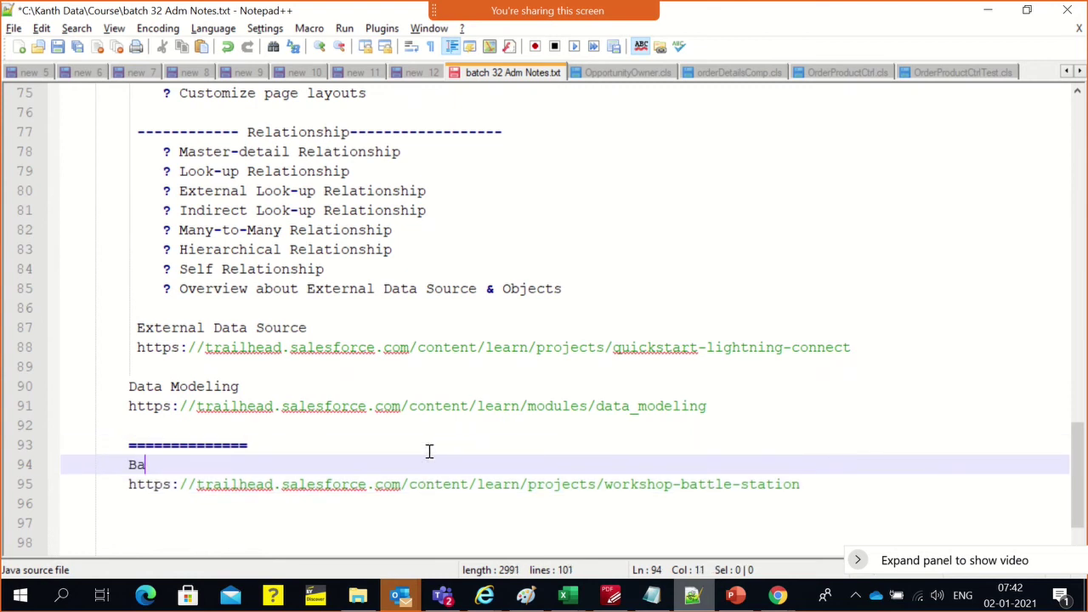
text(ttle Station App)
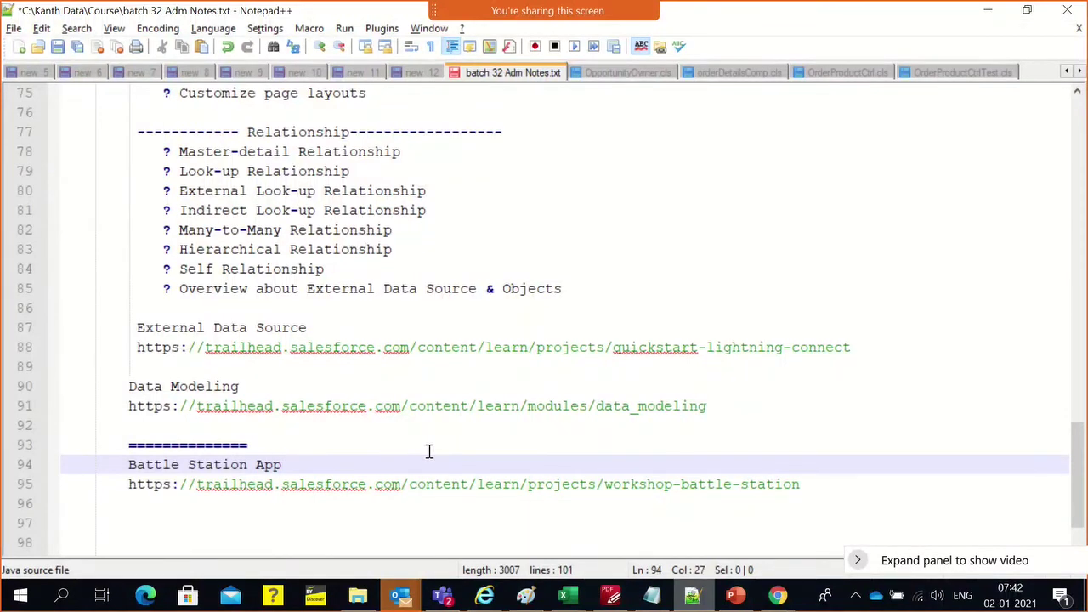
click(406, 529)
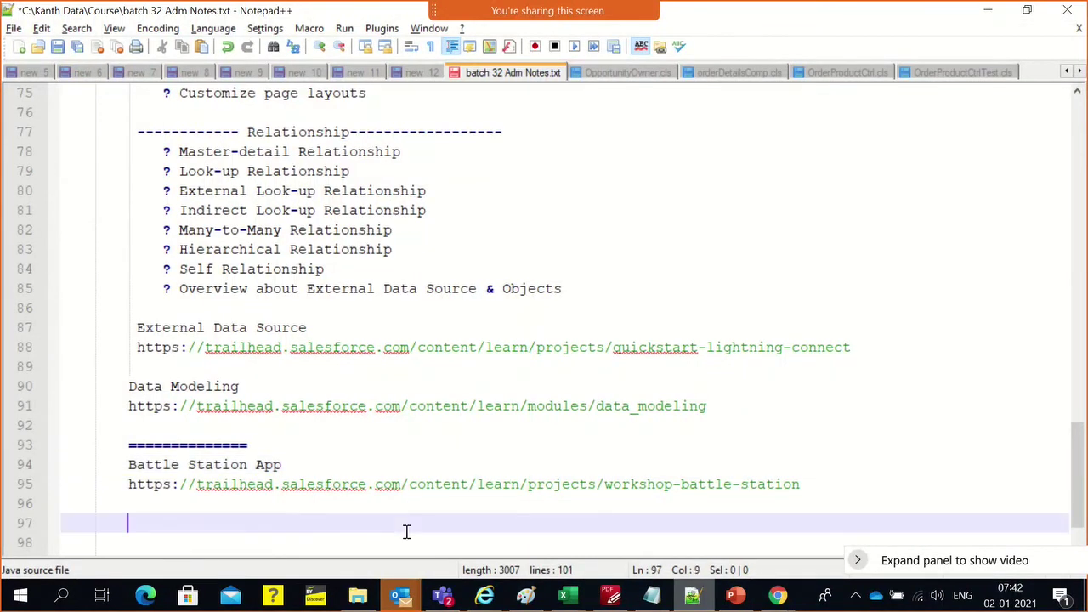
text(---)
- Switch to Chrome and look over the Health Insurance Claims data model down to the Claim_Processing_Stages and Staff tables
key(alt+Tab)
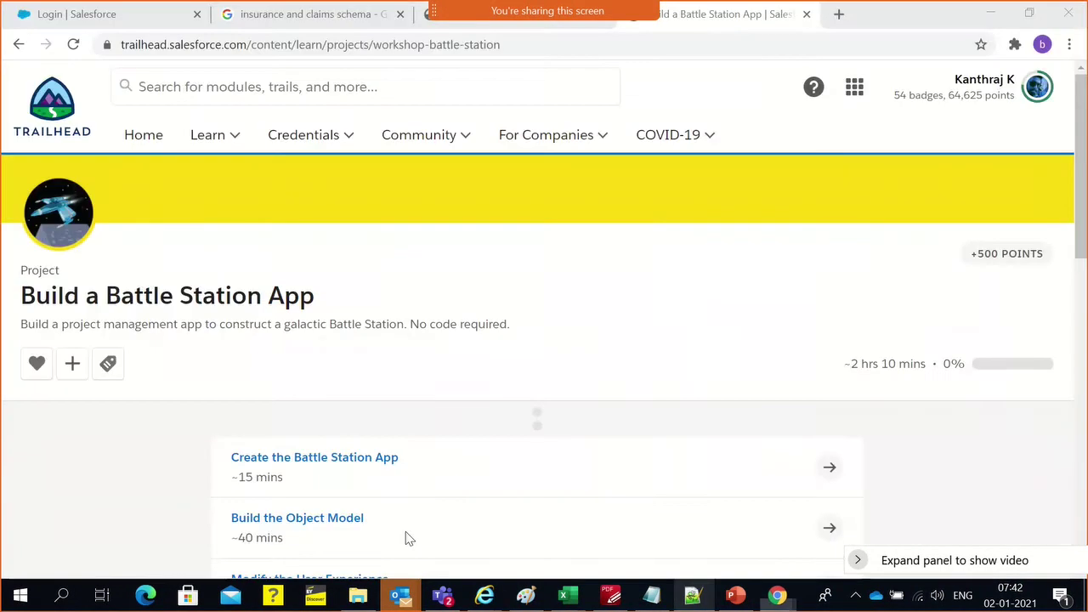
click(421, 19)
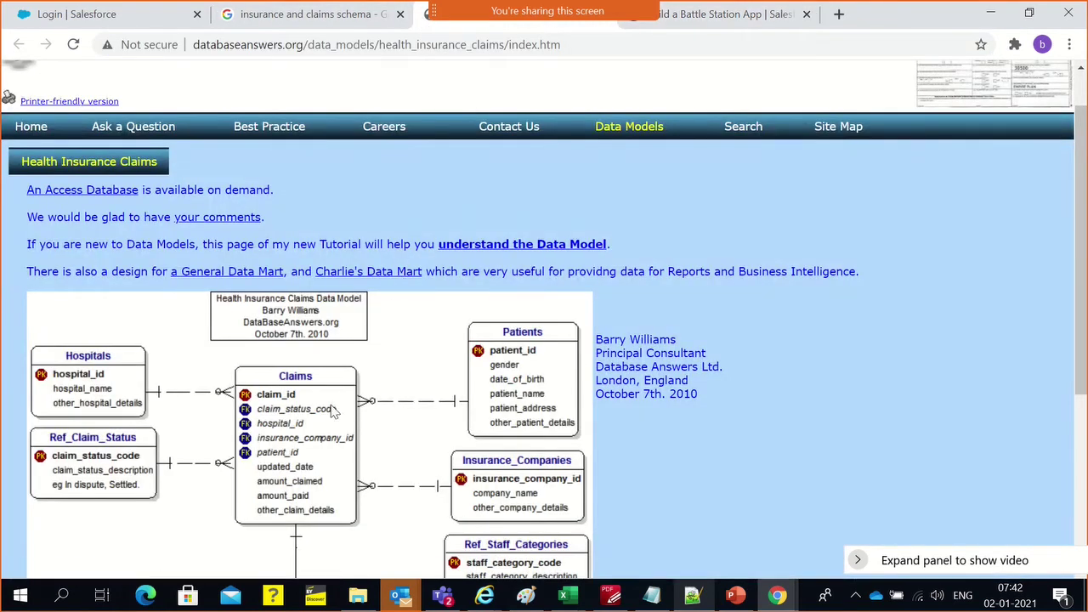
scroll(298, 415, down, 3)
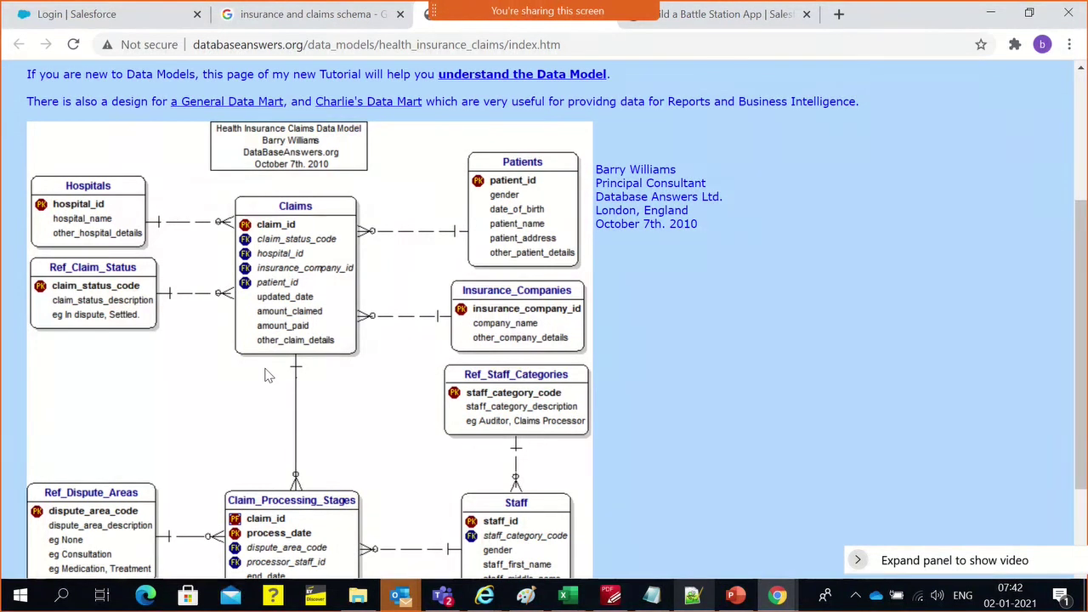
scroll(266, 375, down, 2)
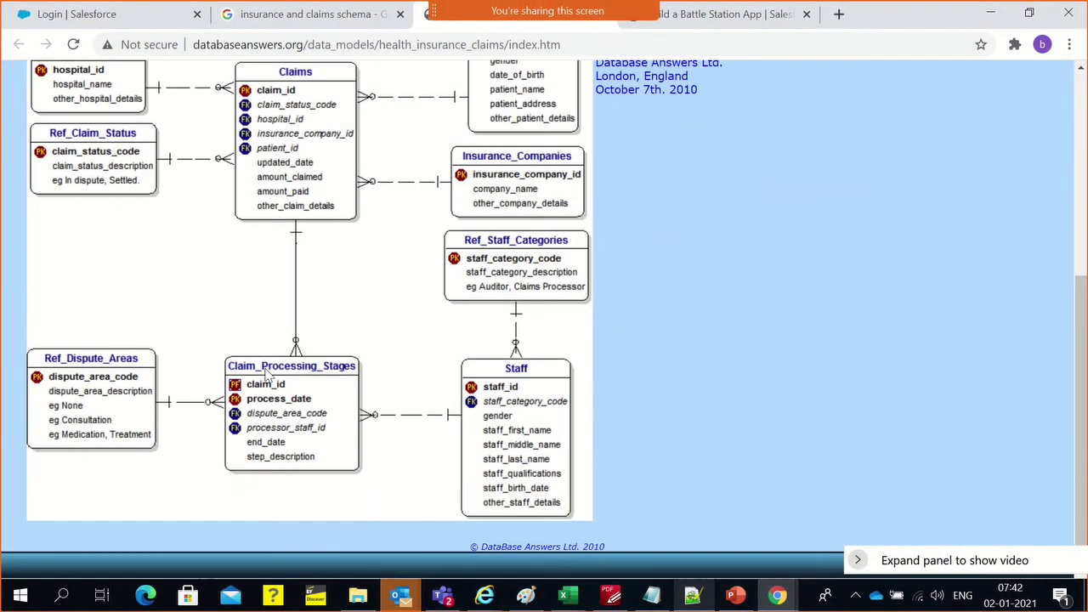
- Close the Salesforce login page and return to the Claims table in the Health Insurance Claims data model
click(153, 11)
click(200, 15)
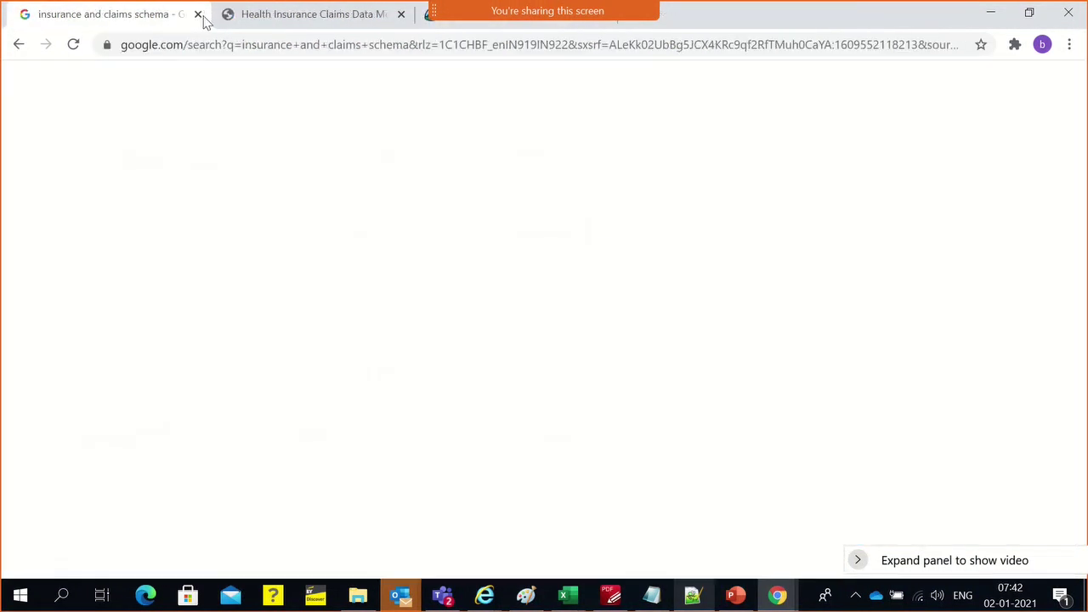
click(237, 19)
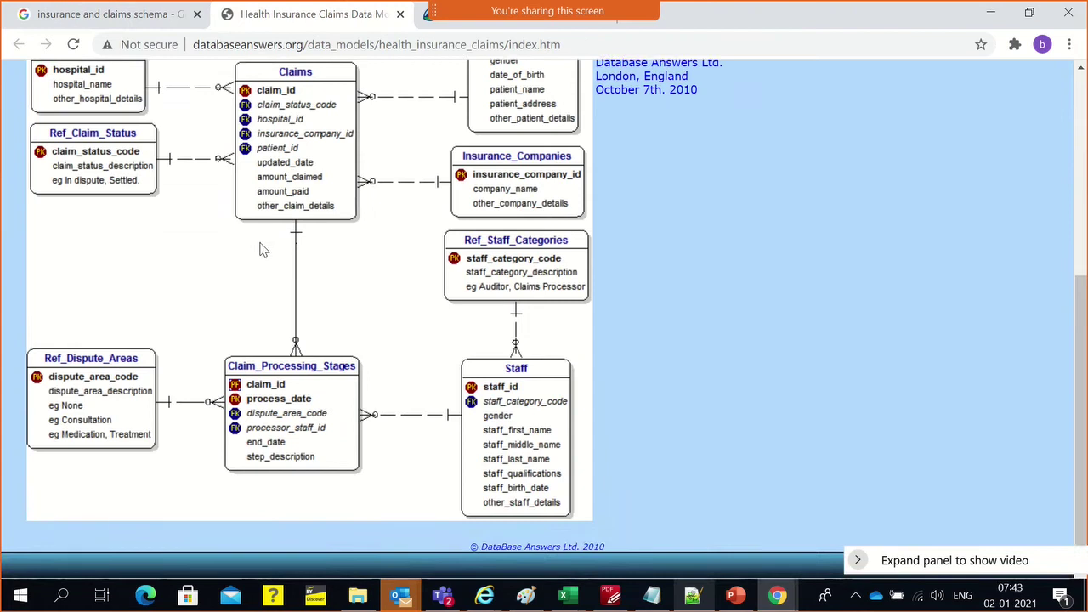
scroll(255, 238, up, 3)
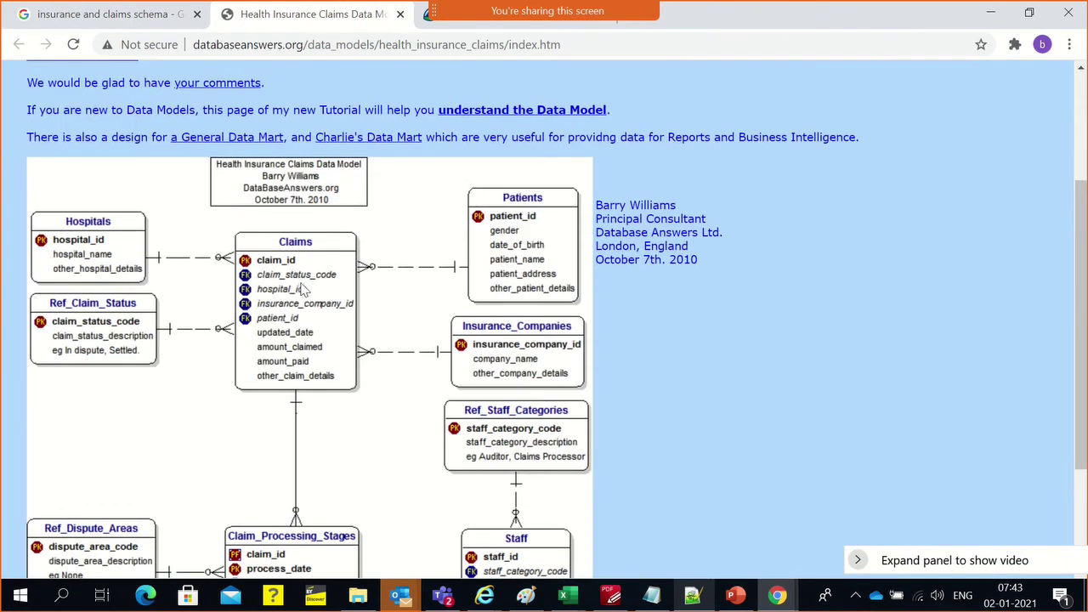
- Switch to schema.png in Paint and examine the hand-drawn schema between the Accounts and Claims boxes
click(526, 595)
scroll(547, 372, down, 3)
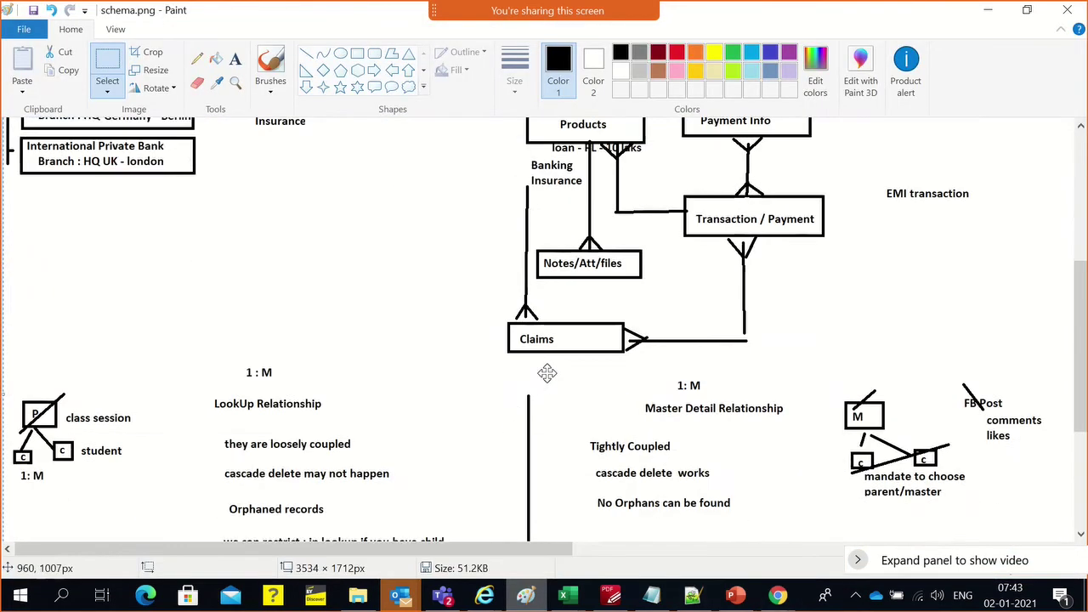
scroll(547, 373, down, 2)
scroll(551, 274, up, 2)
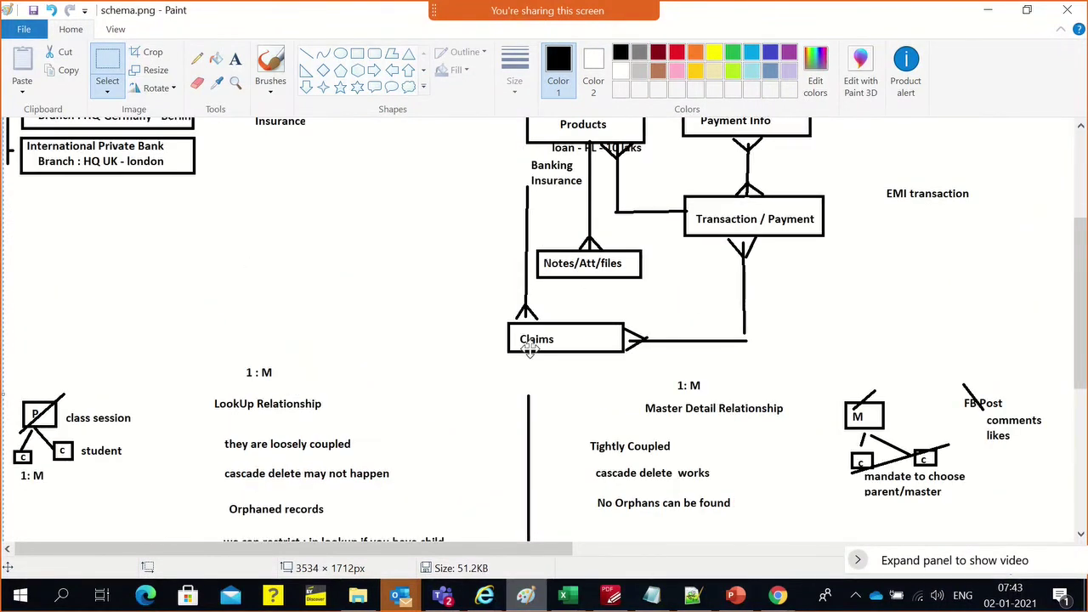
scroll(638, 306, up, 2)
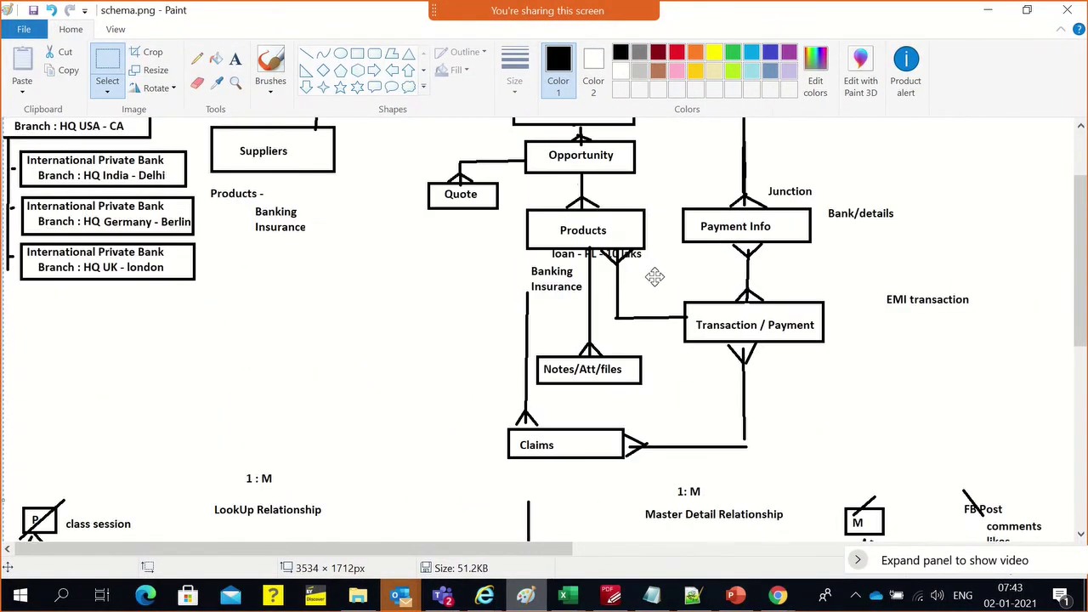
scroll(655, 276, up, 2)
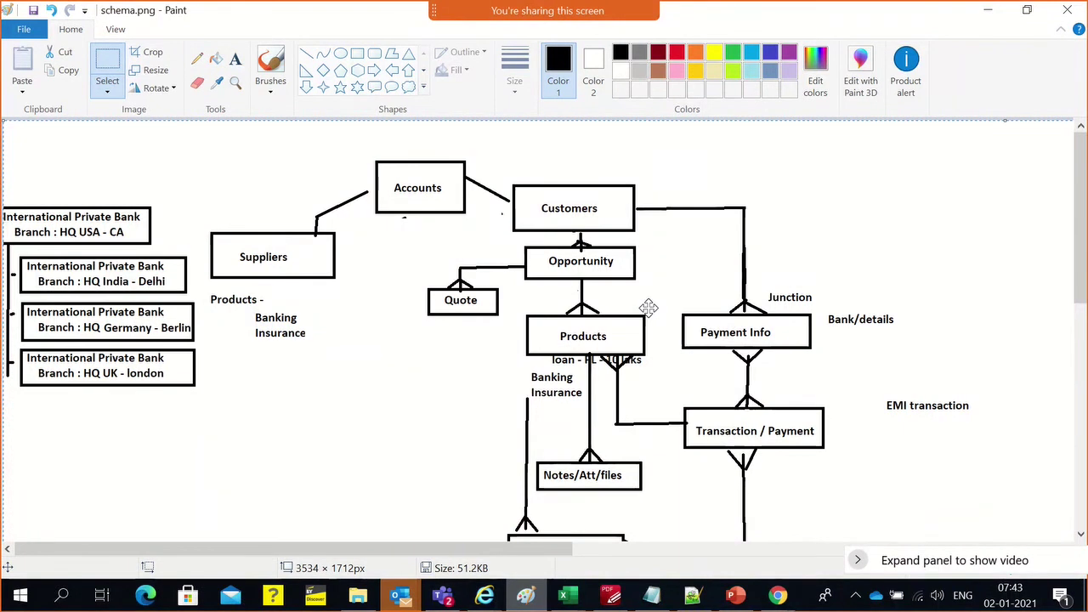
scroll(592, 333, down, 3)
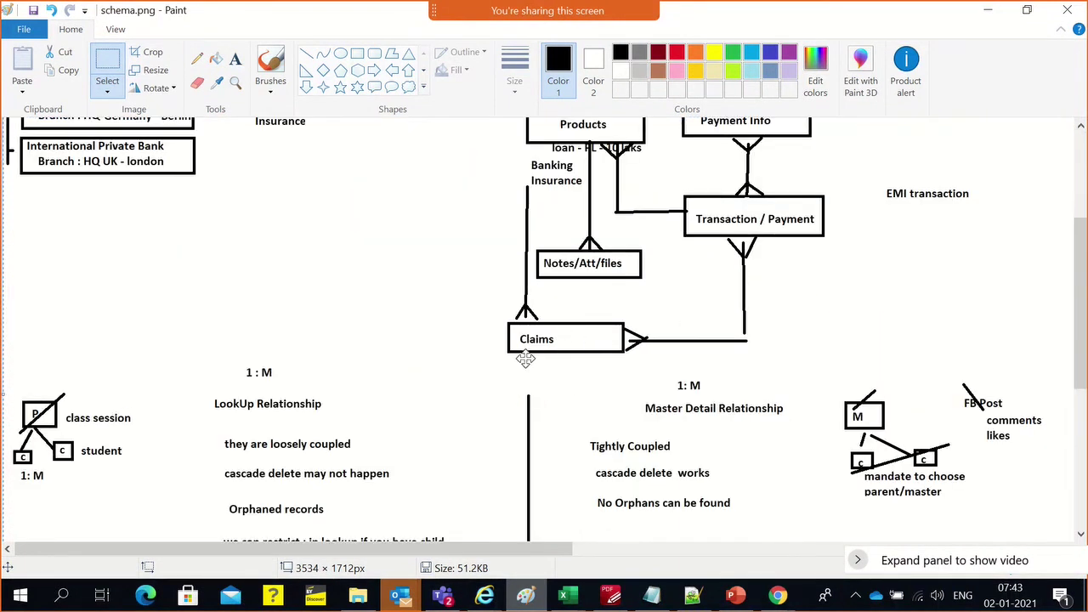
- Switch back to Chrome and review how Claims connects to the surrounding tables in the Health Insurance Claims diagram
key(alt+Tab)
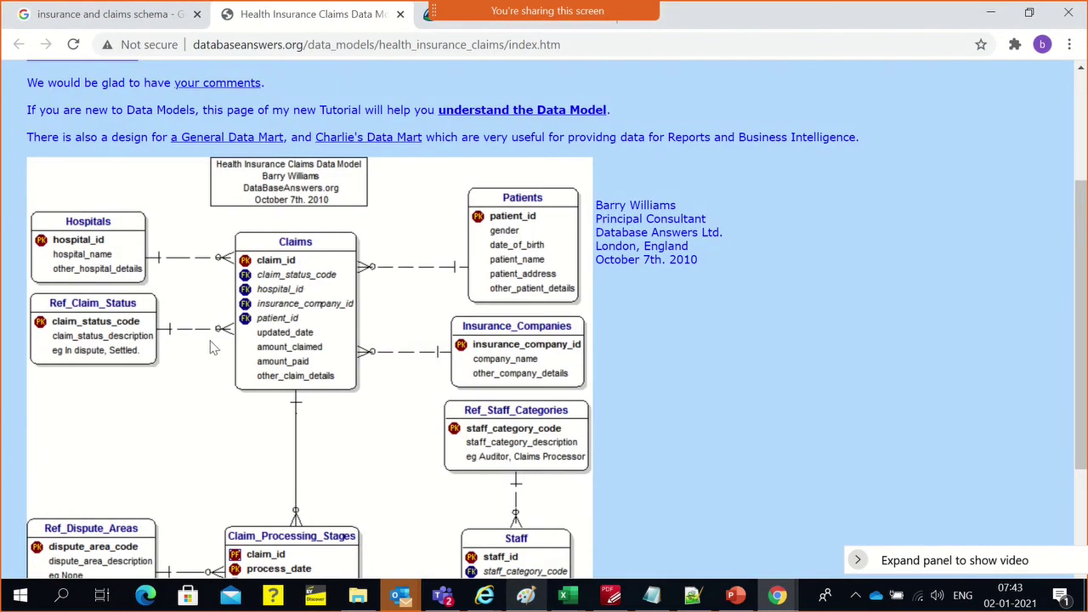
scroll(251, 339, down, 2)
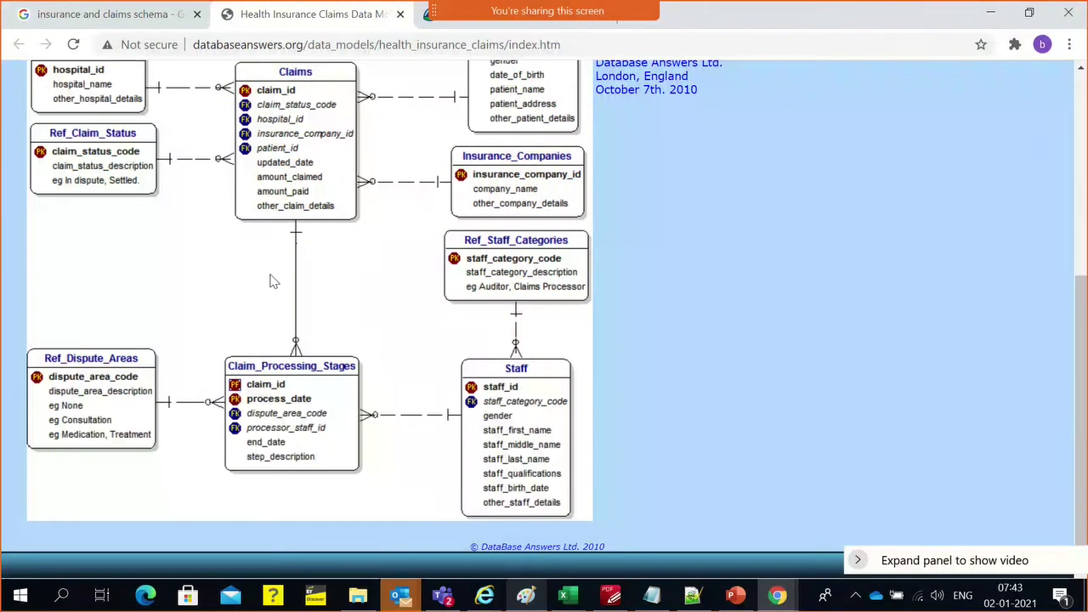
scroll(283, 298, up, 2)
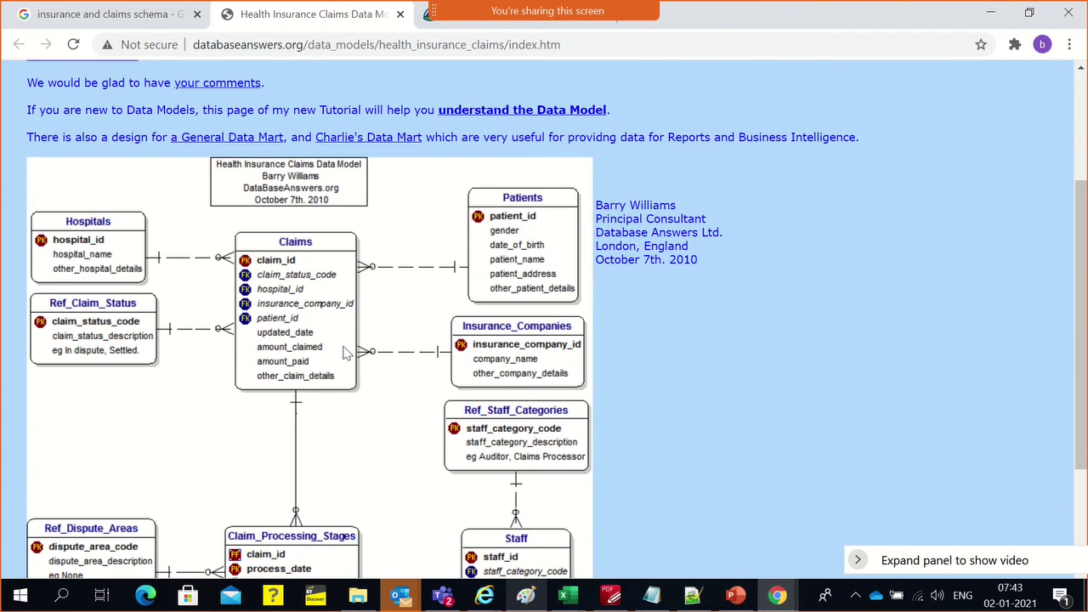
- Return to the Paint schema and trace the relationships from Accounts and Customers through Products to Claims
key(alt+Tab)
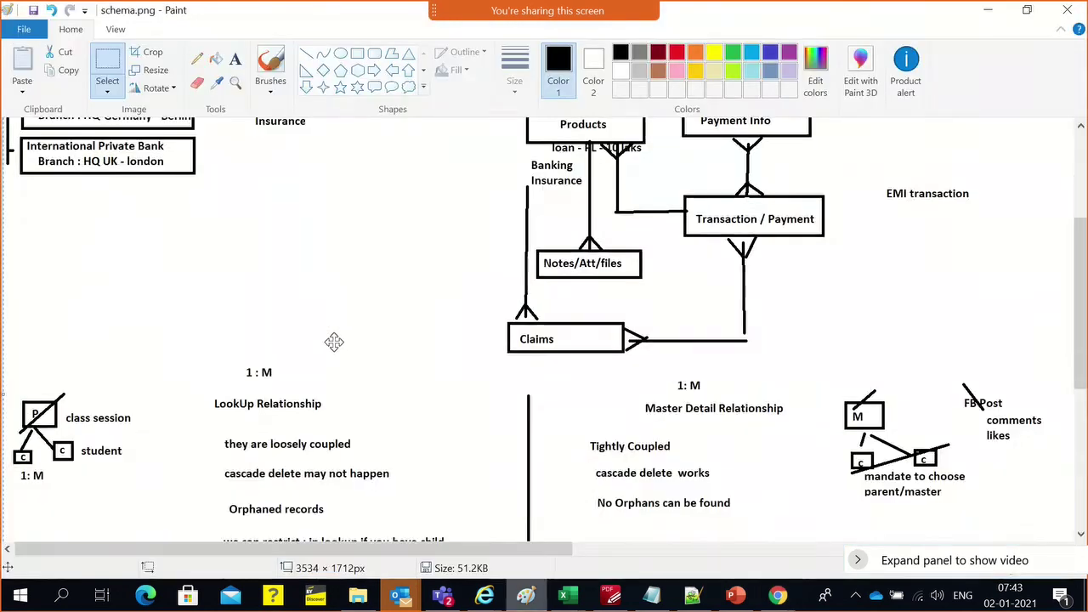
scroll(319, 286, up, 5)
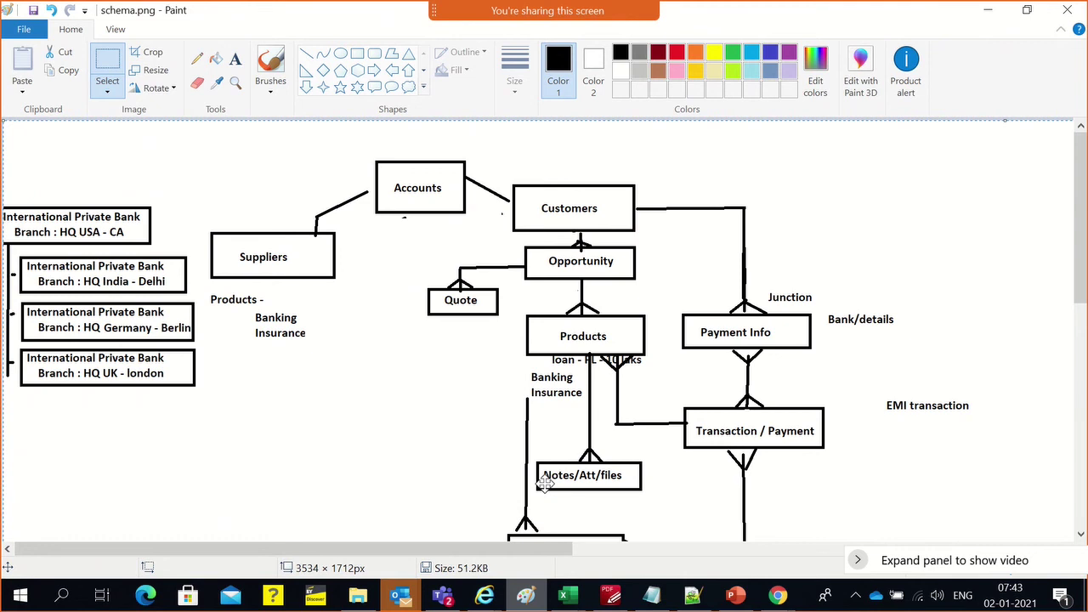
scroll(544, 482, down, 3)
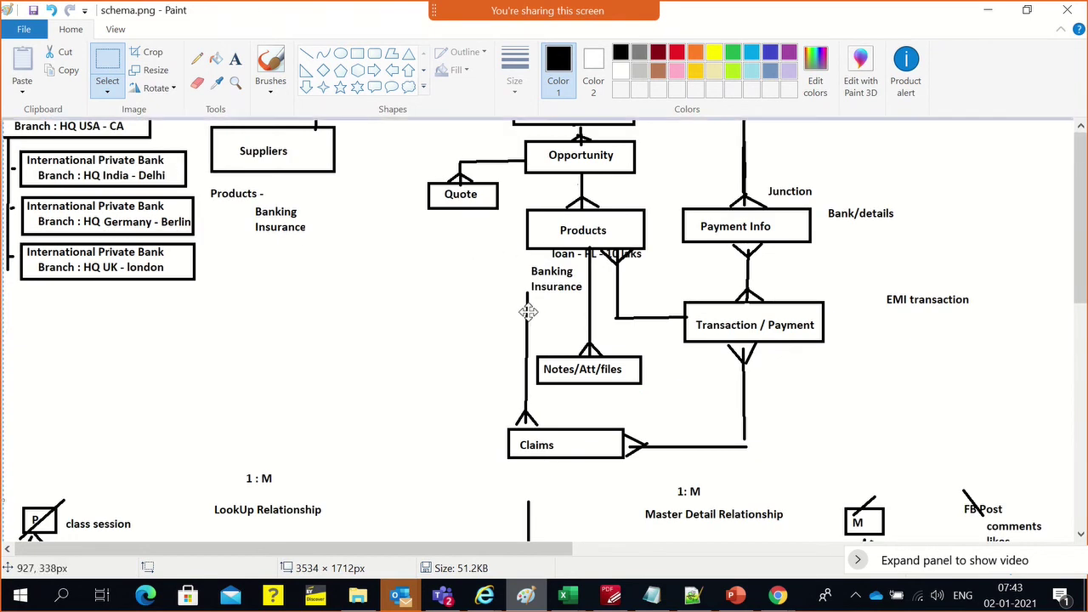
scroll(528, 312, up, 3)
scroll(594, 418, down, 3)
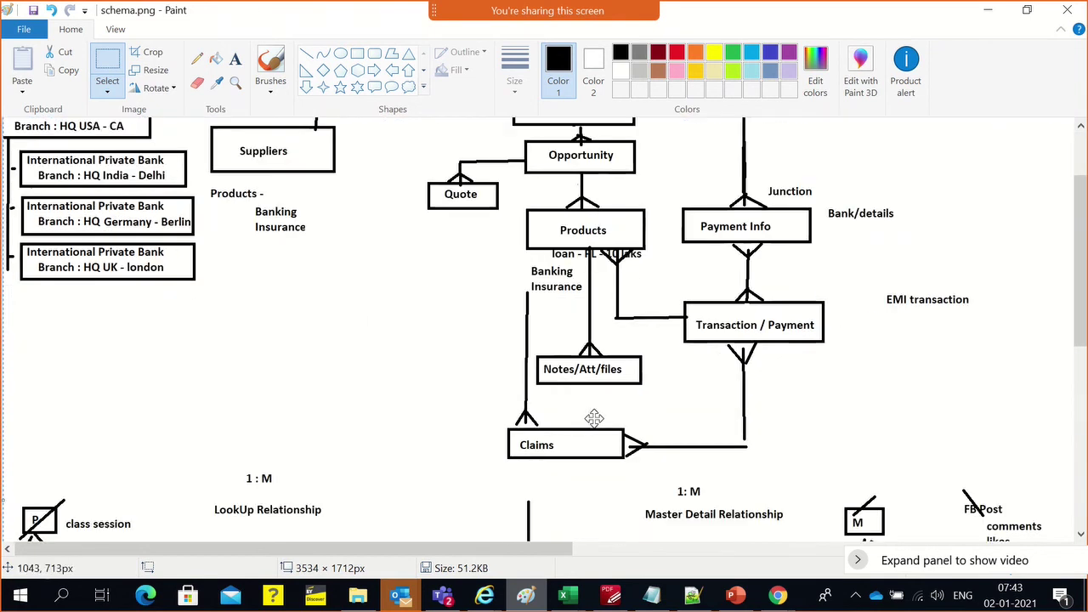